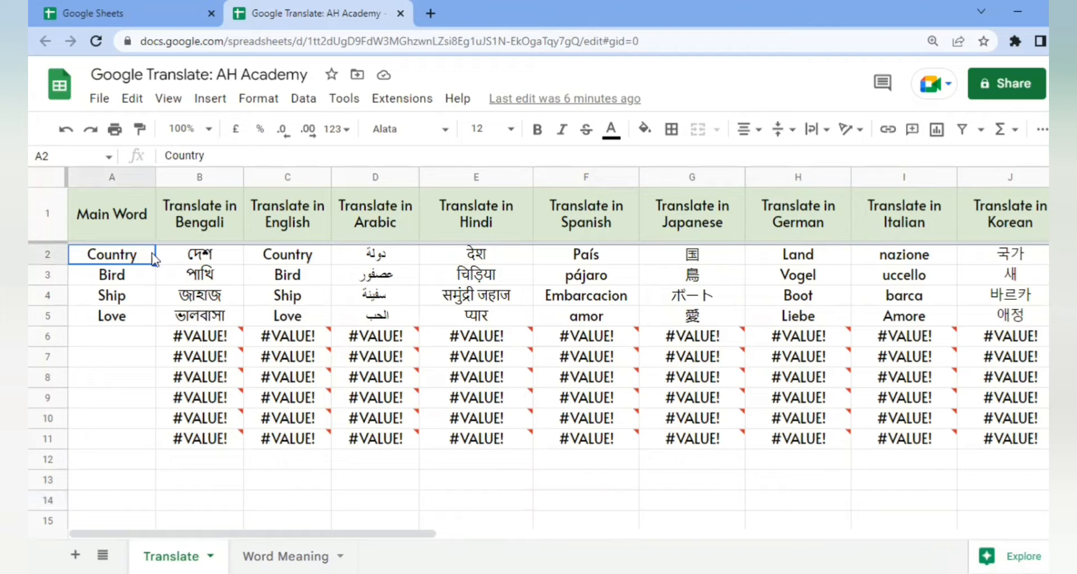
Step: Inspect the translation formulas for the word Country in row 2, from the English column through to Korean
click(321, 257)
click(385, 259)
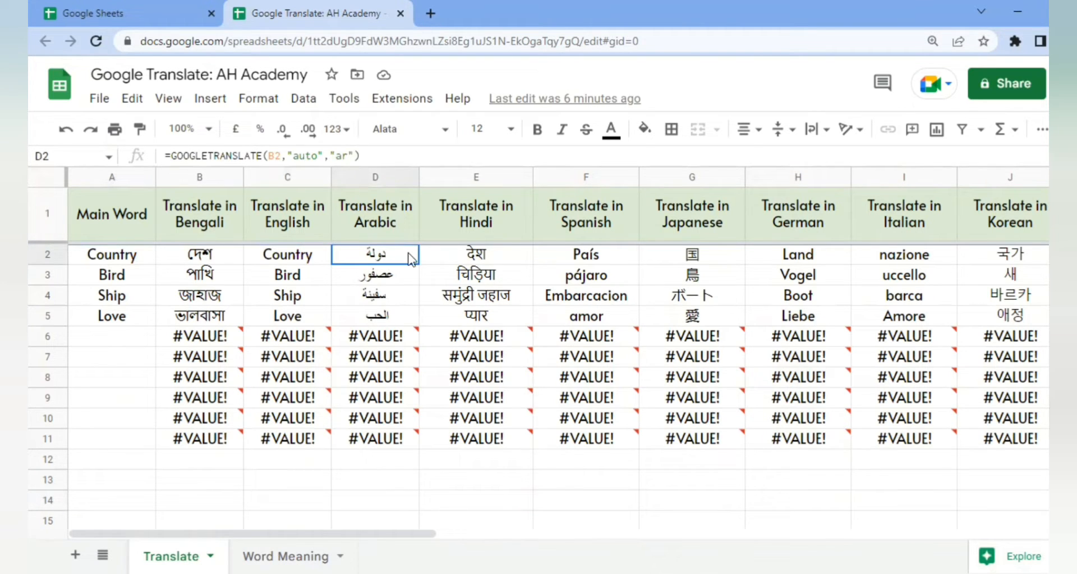
drag(411, 253, 420, 252)
key(shift+Right)
key(shift+Right)
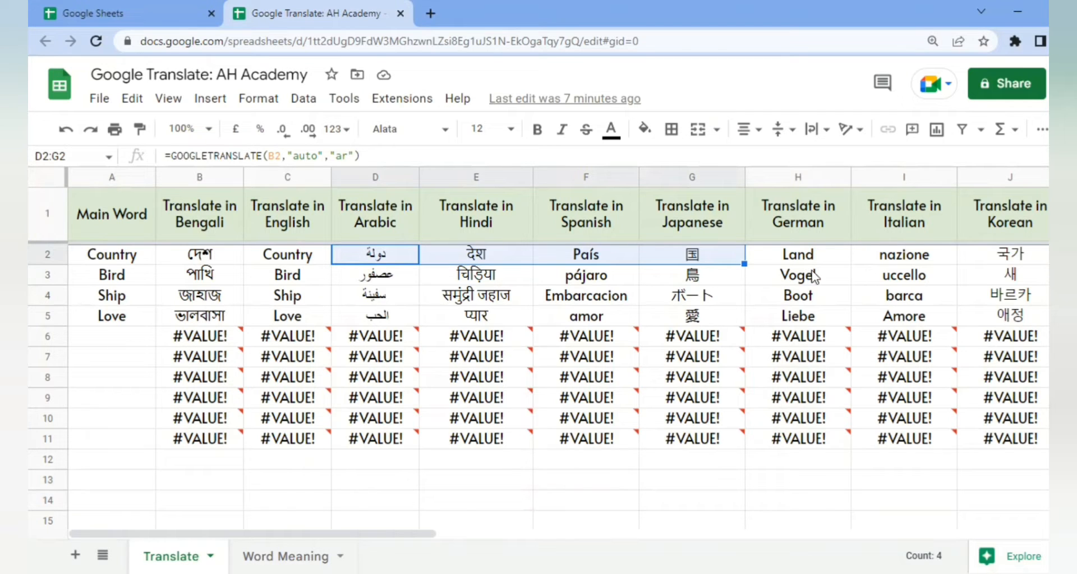
click(996, 261)
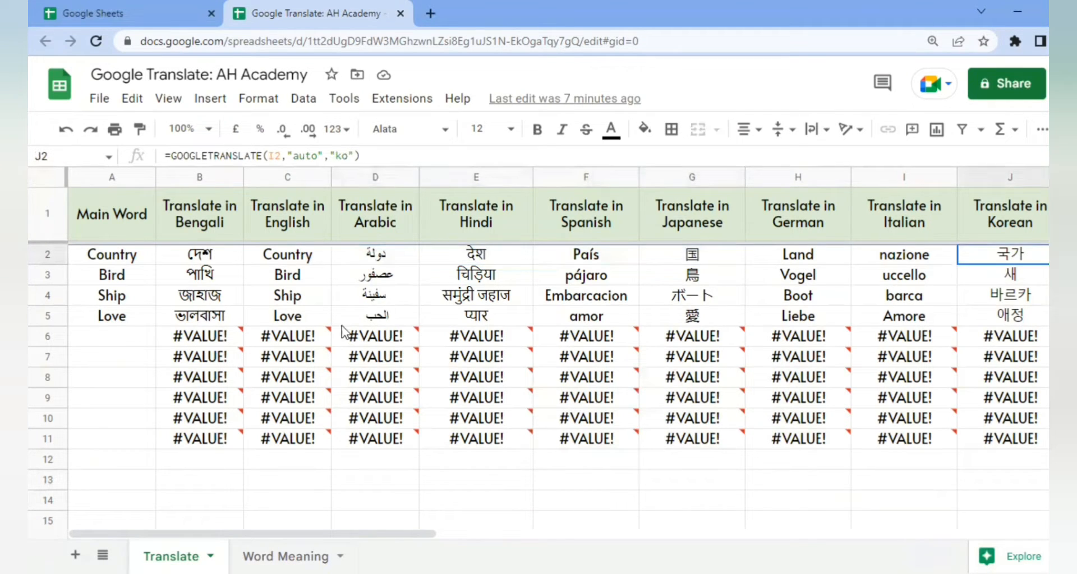
Step: View the Word Meaning sheet, and open the separate Word Meaning spreadsheet from the Google Sheets file list
click(279, 556)
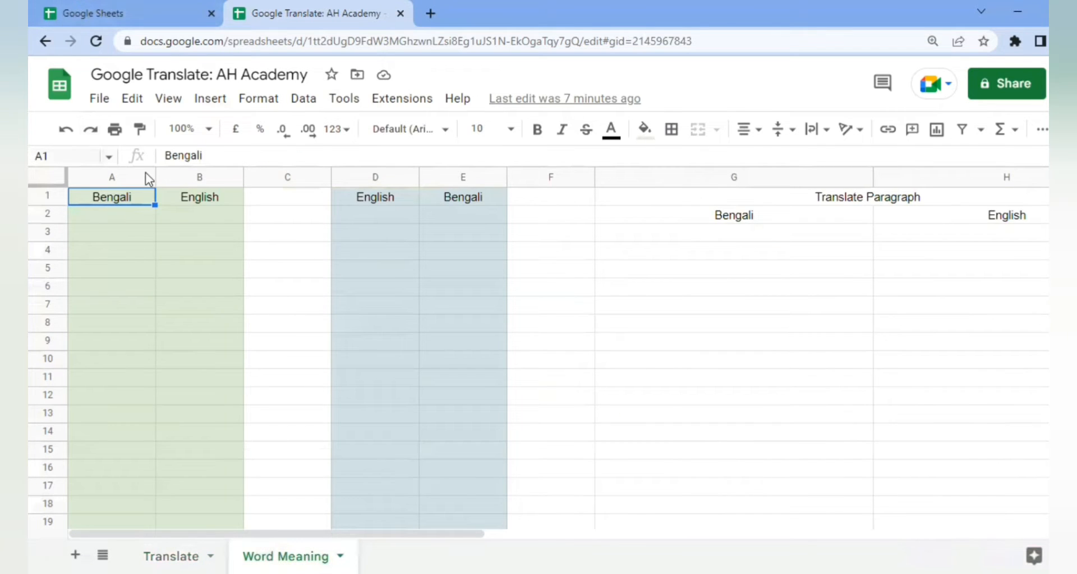
click(123, 13)
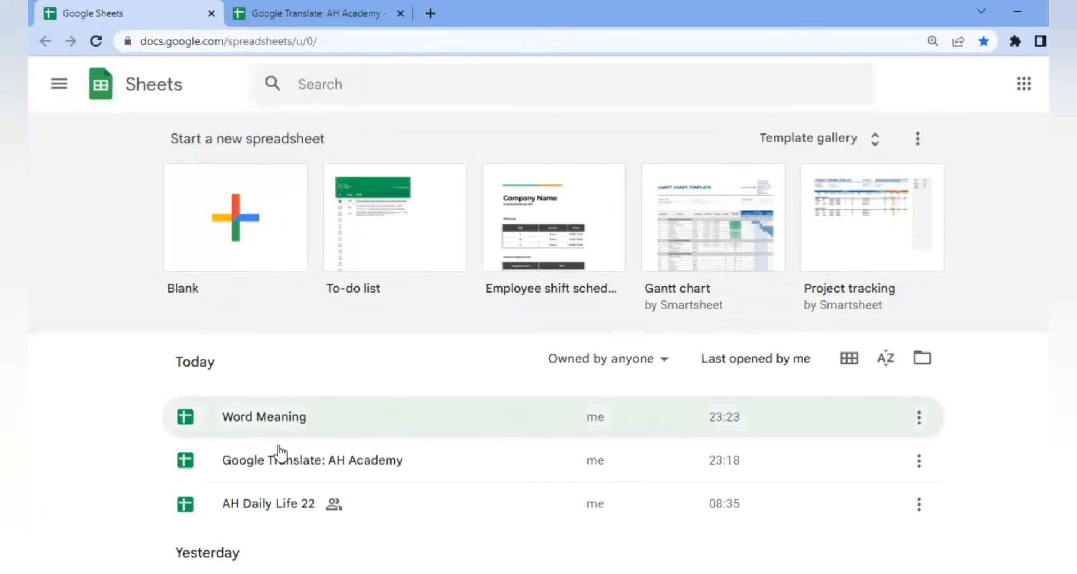
click(287, 429)
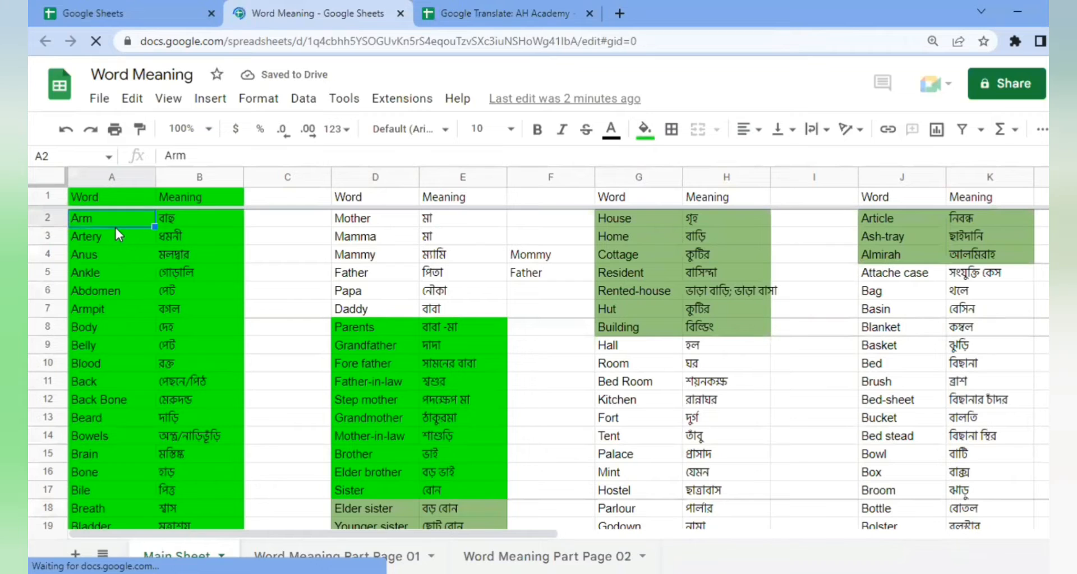
Step: Compare the word Arm in cell A2 with the translation formula behind its meaning in B2
click(173, 217)
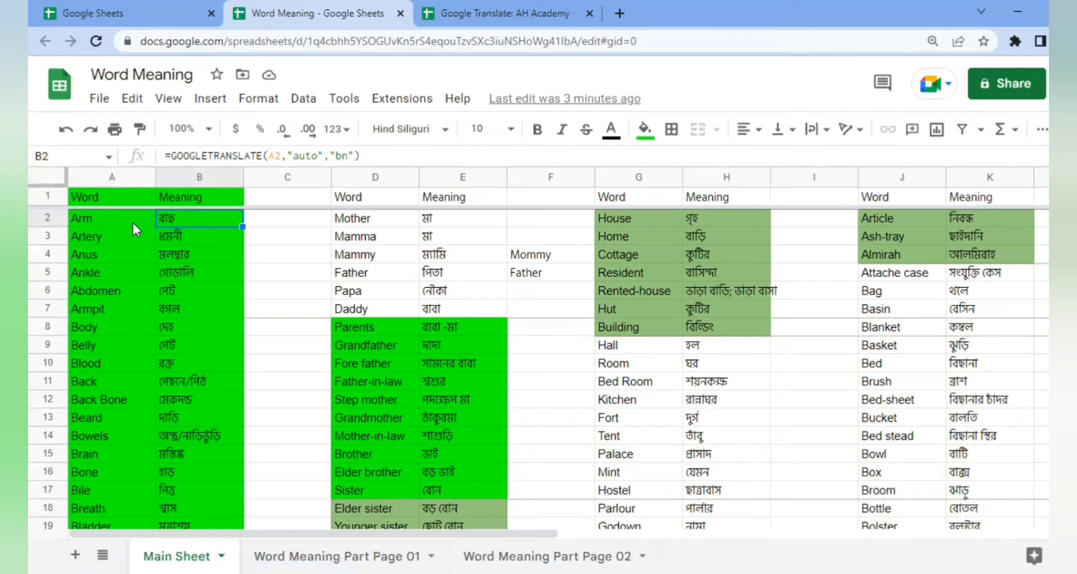
click(133, 223)
click(173, 223)
click(136, 223)
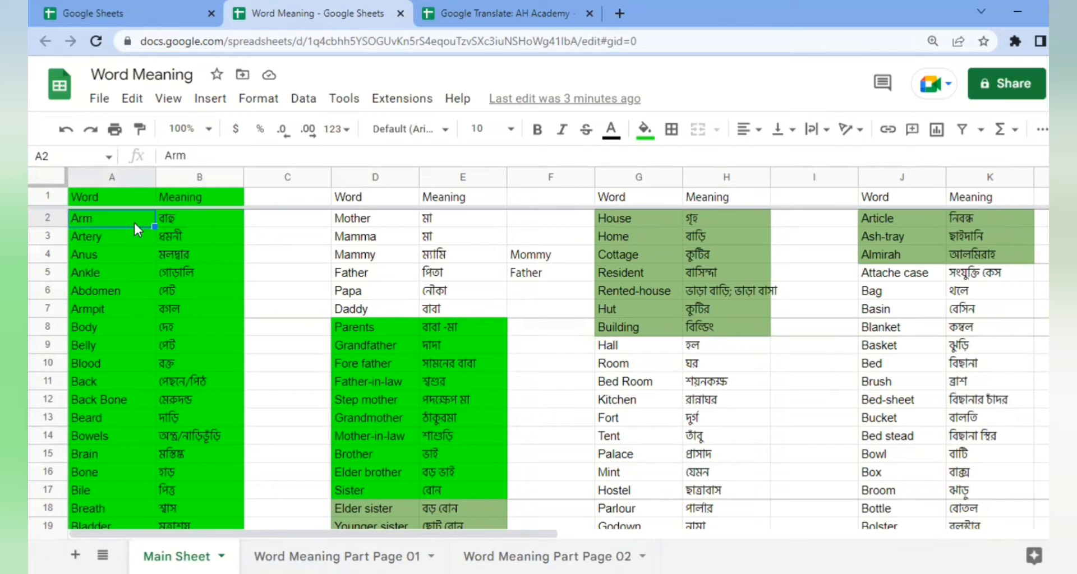
click(200, 225)
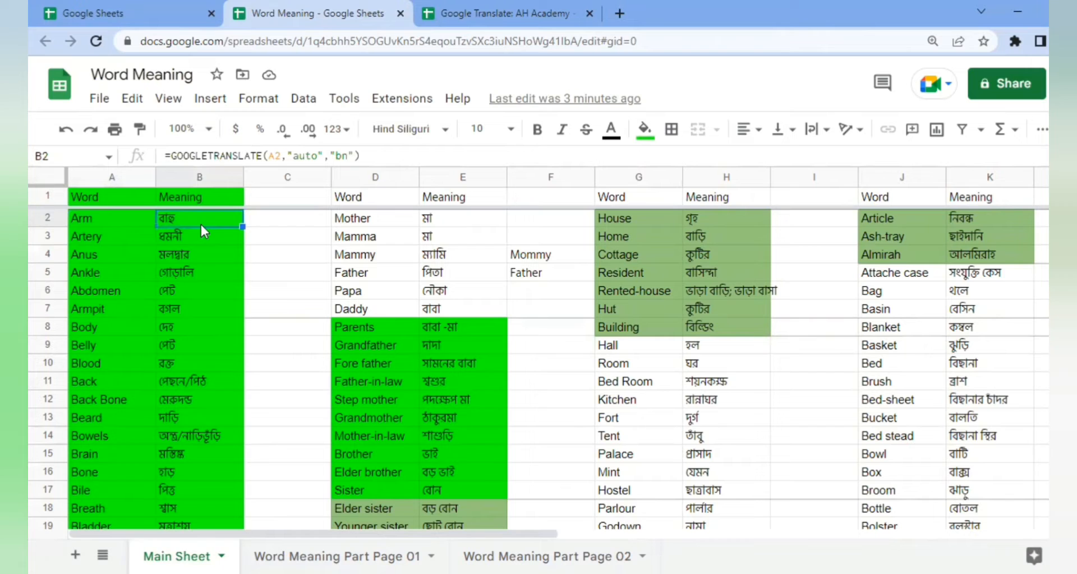
click(120, 224)
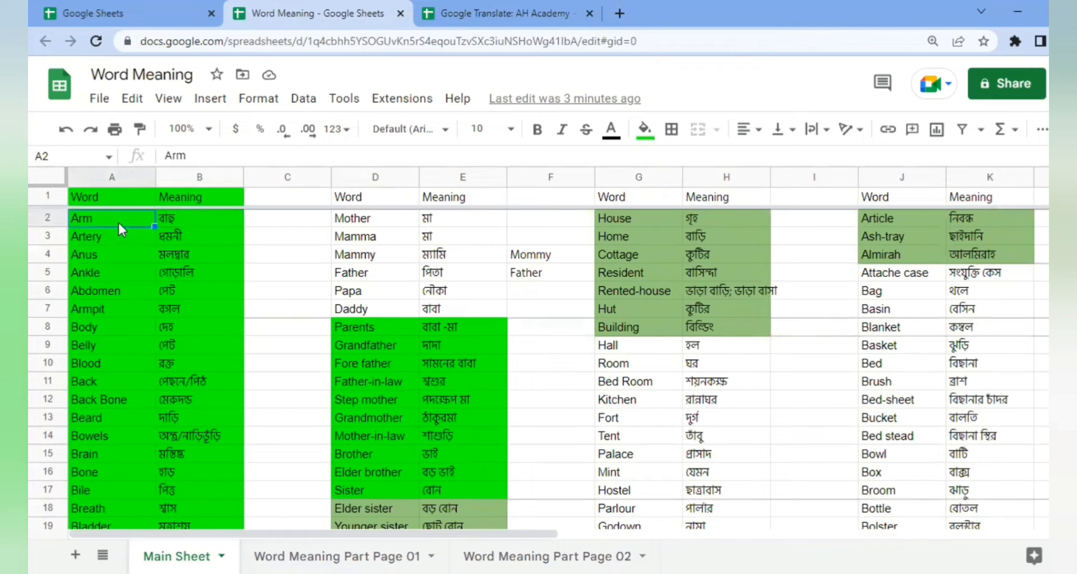
Step: Highlight the Word columns A, D and G together to review them, and return to cell A2
click(114, 179)
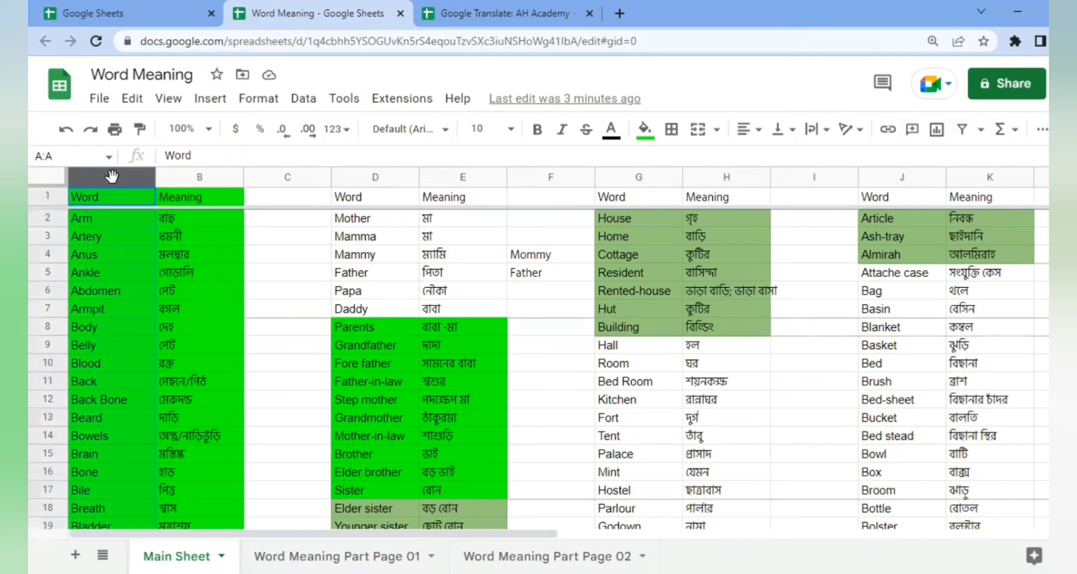
ctrl+click(363, 180)
ctrl+click(620, 171)
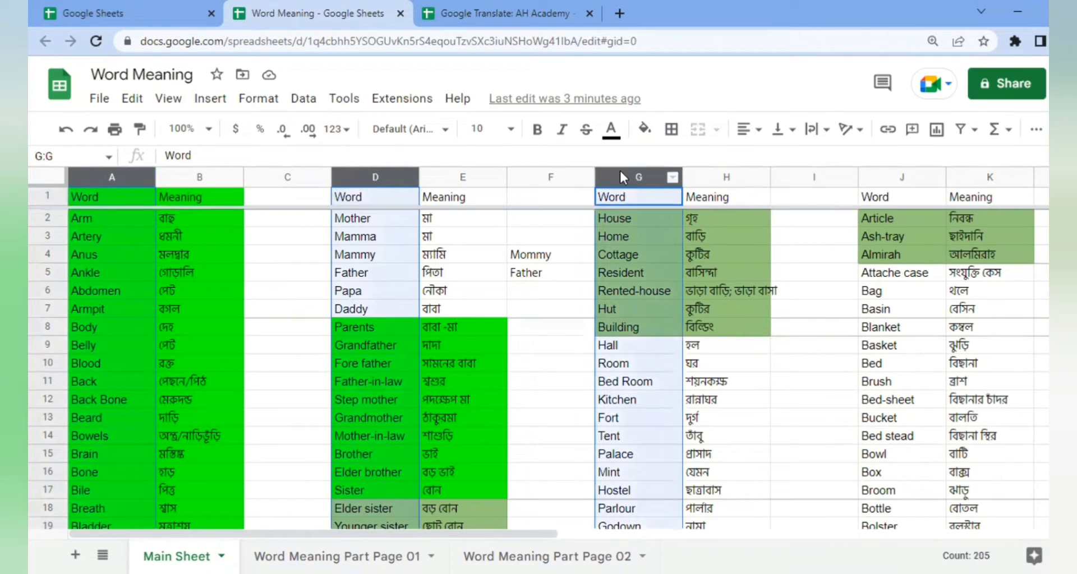
click(823, 296)
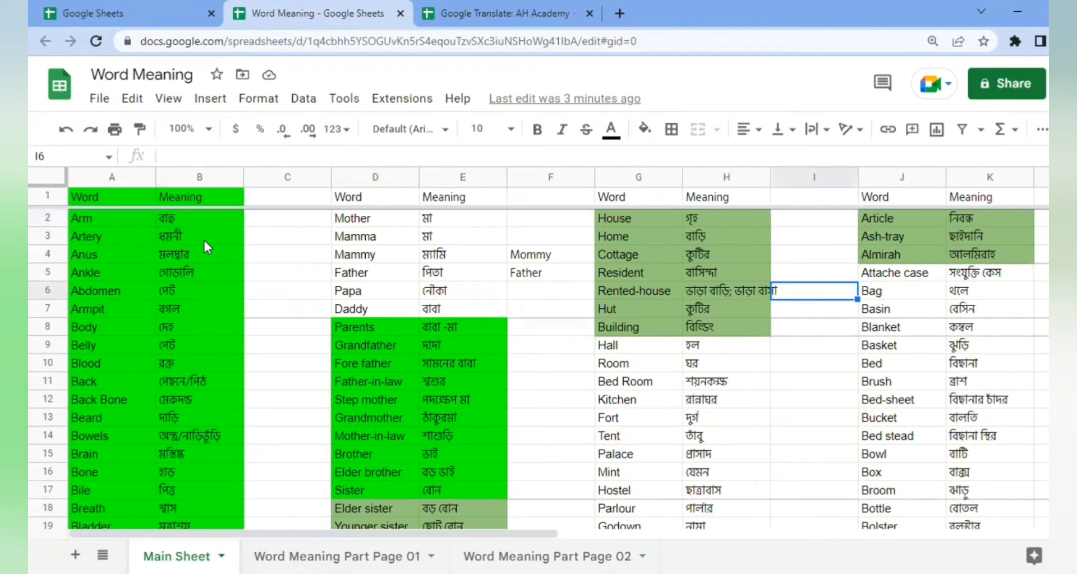
click(277, 253)
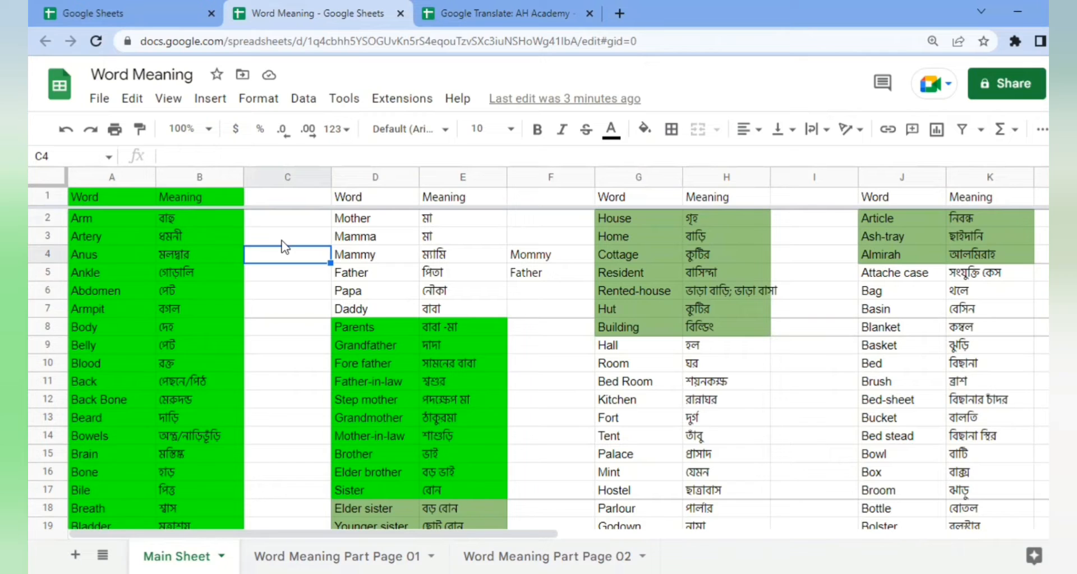
click(109, 221)
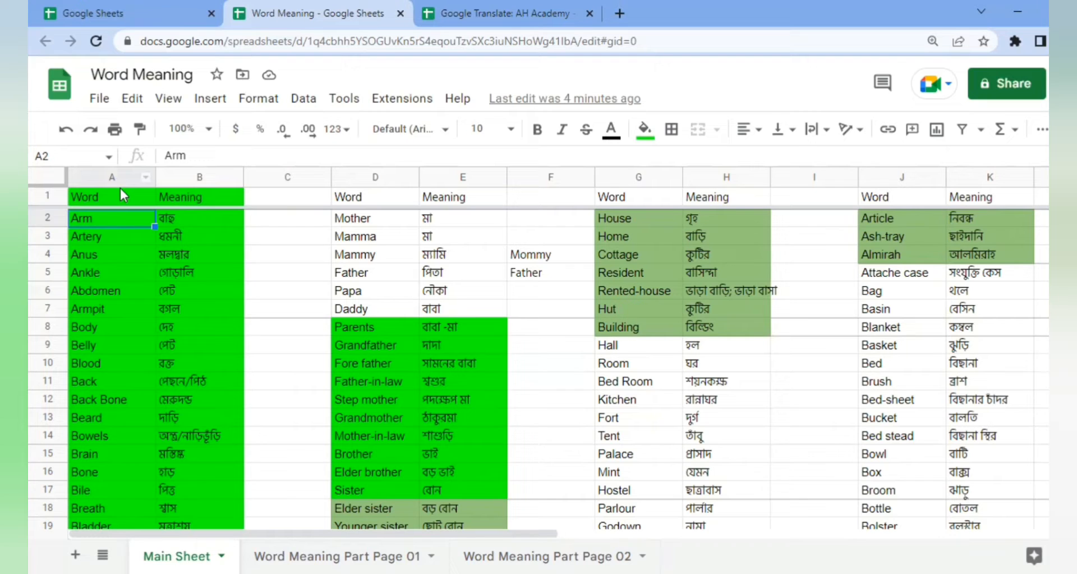
Step: Switch back to the Google Translate: AH Academy spreadsheet and go to cell A6 on its Translate sheet
click(443, 13)
click(171, 555)
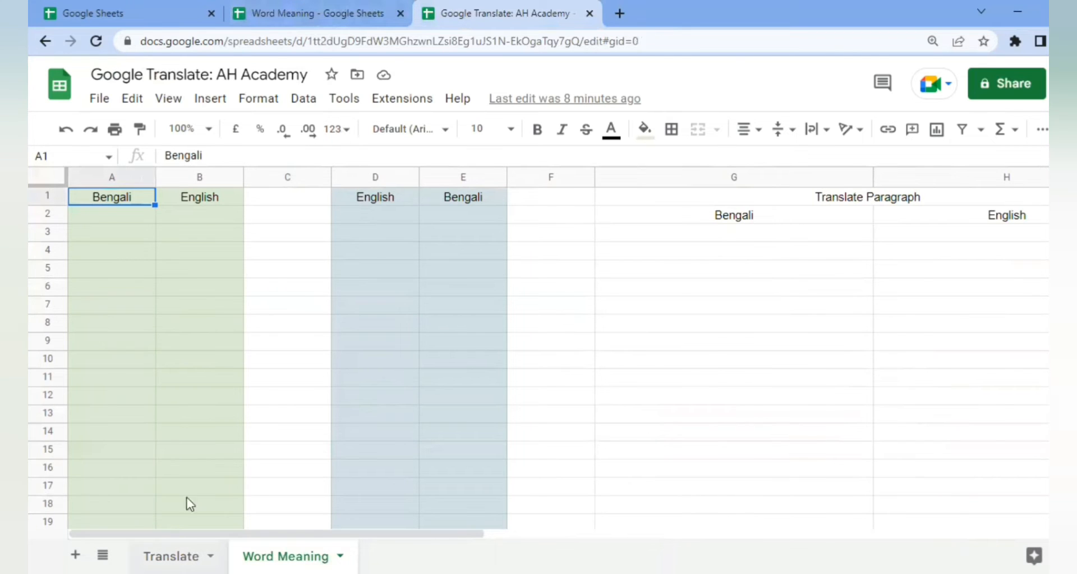
click(131, 257)
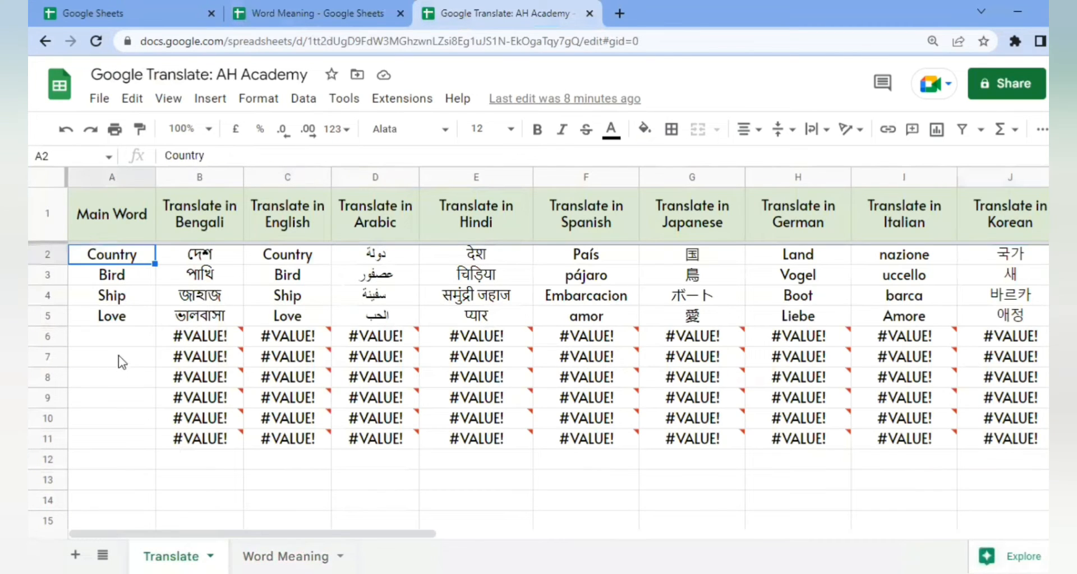
click(128, 344)
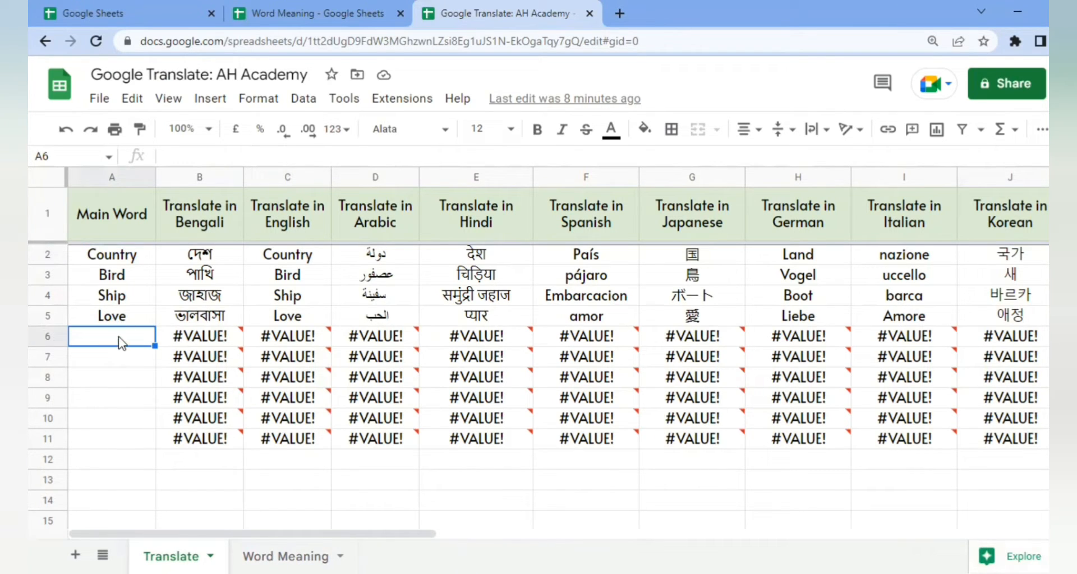
Step: Go through the language headers in row 1, from Translate in Bengali to Translate in Korean
click(228, 212)
click(277, 211)
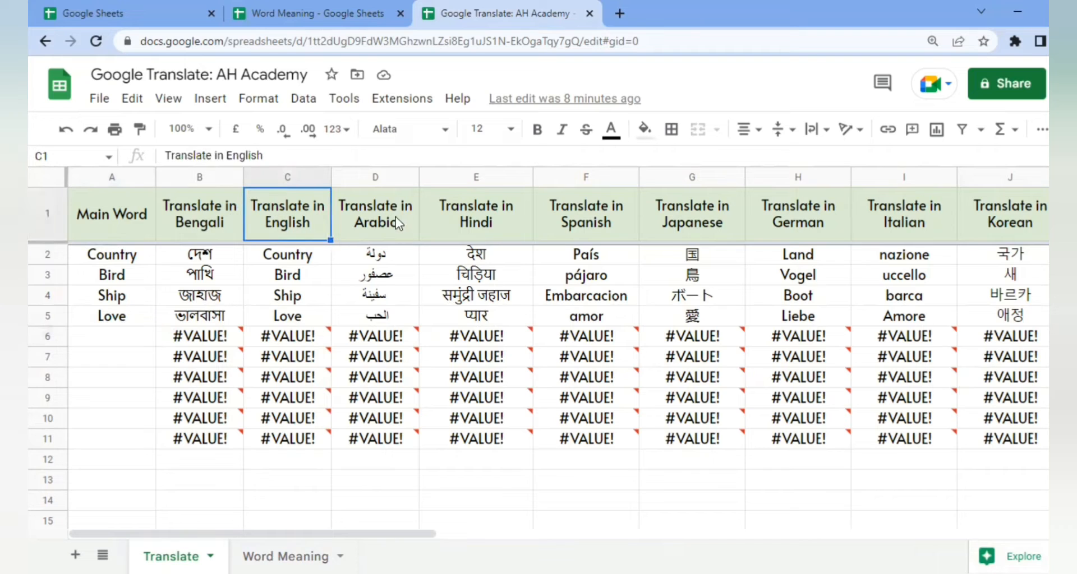
click(396, 216)
click(422, 239)
key(Right)
key(Right)
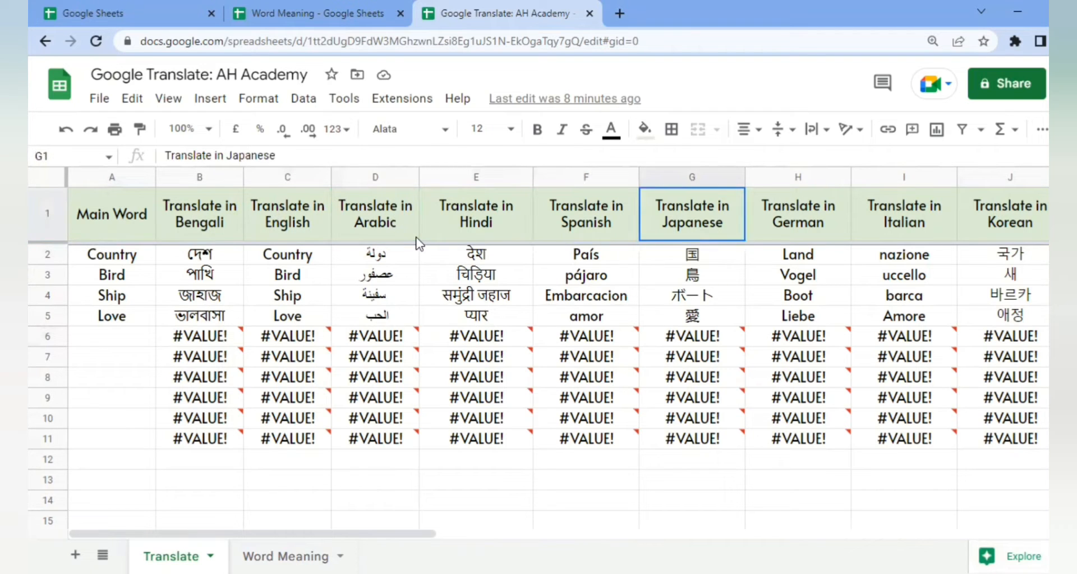
click(792, 239)
click(925, 240)
click(1001, 236)
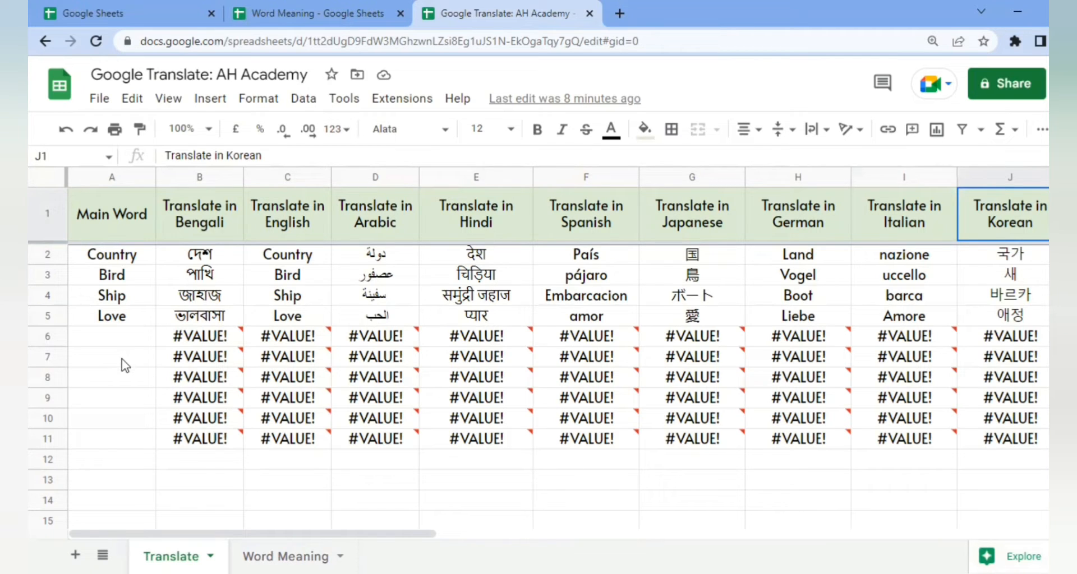
Step: Enter Book as the main word in cell A6 of the Translate sheet
click(127, 341)
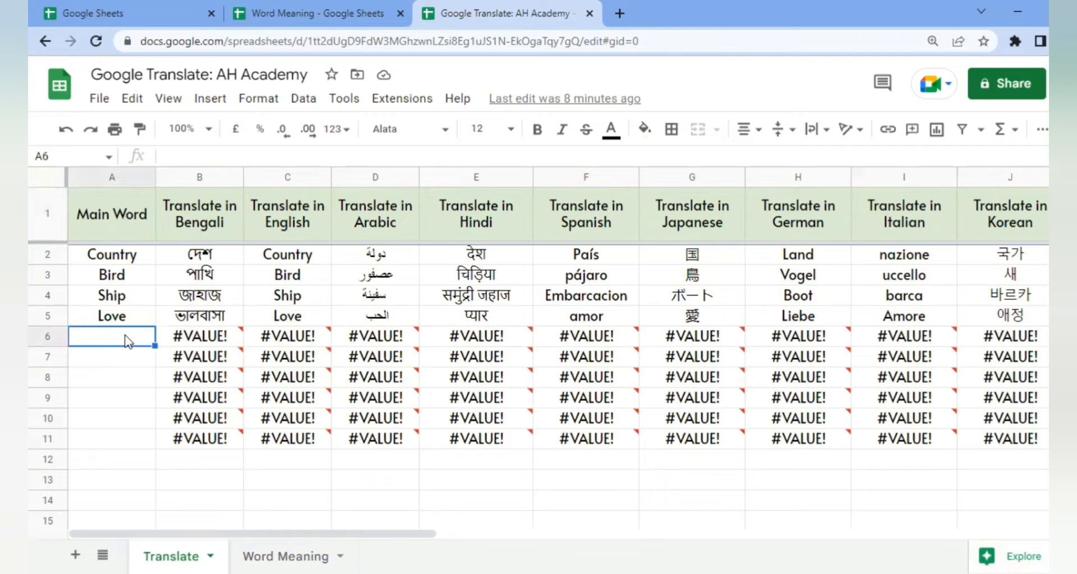
text(Book)
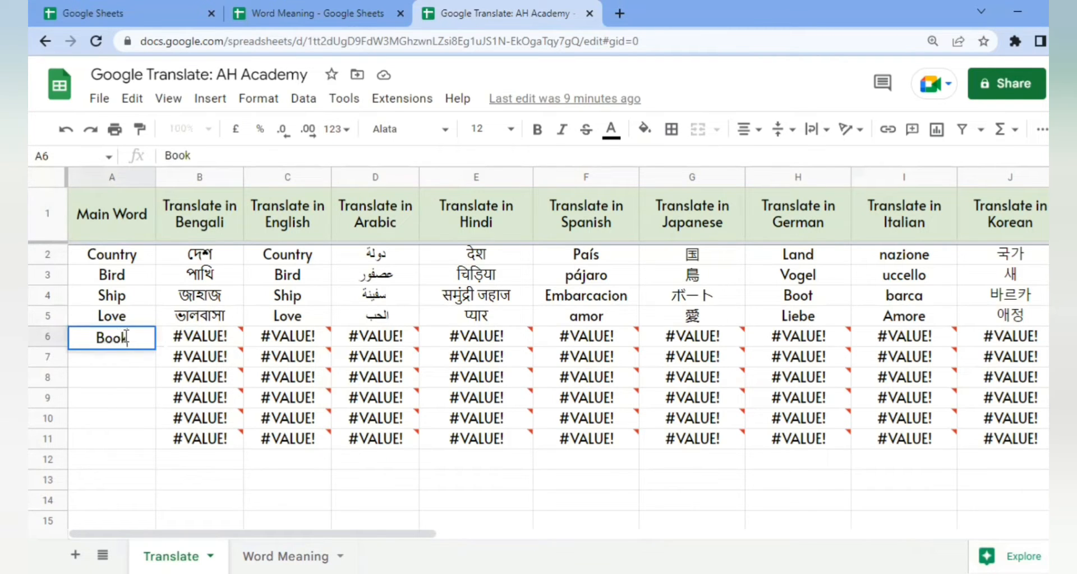
key(Return)
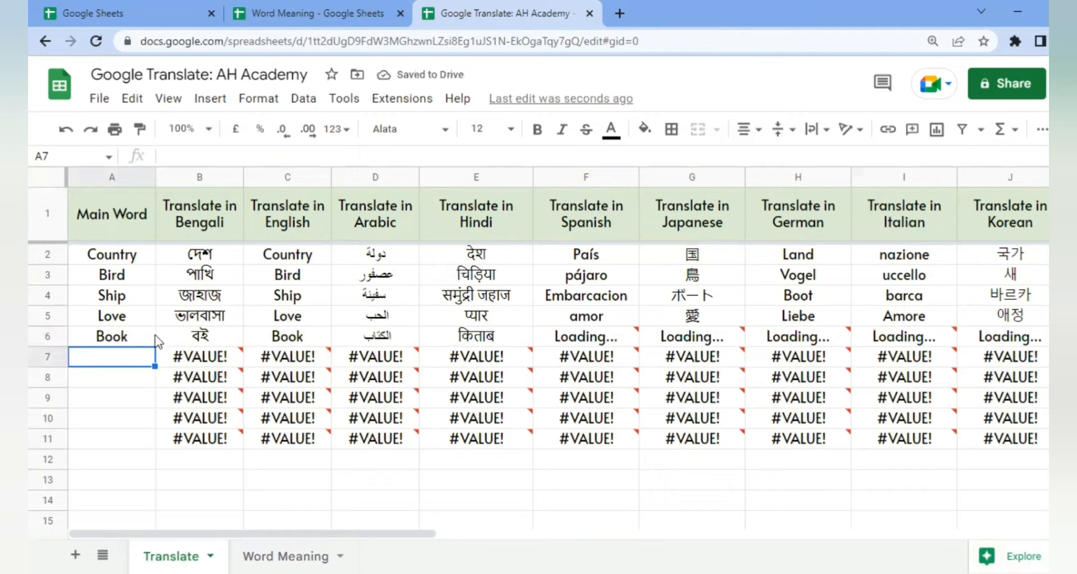
Step: Examine the translations and formulas for Book across row 6, from Bengali to Korean
click(212, 344)
click(145, 343)
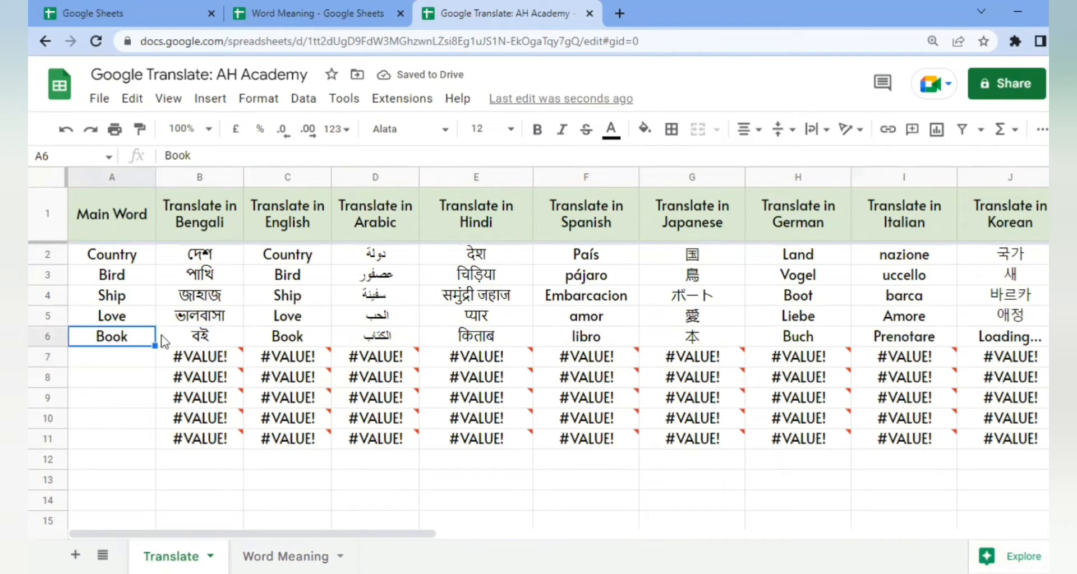
click(199, 338)
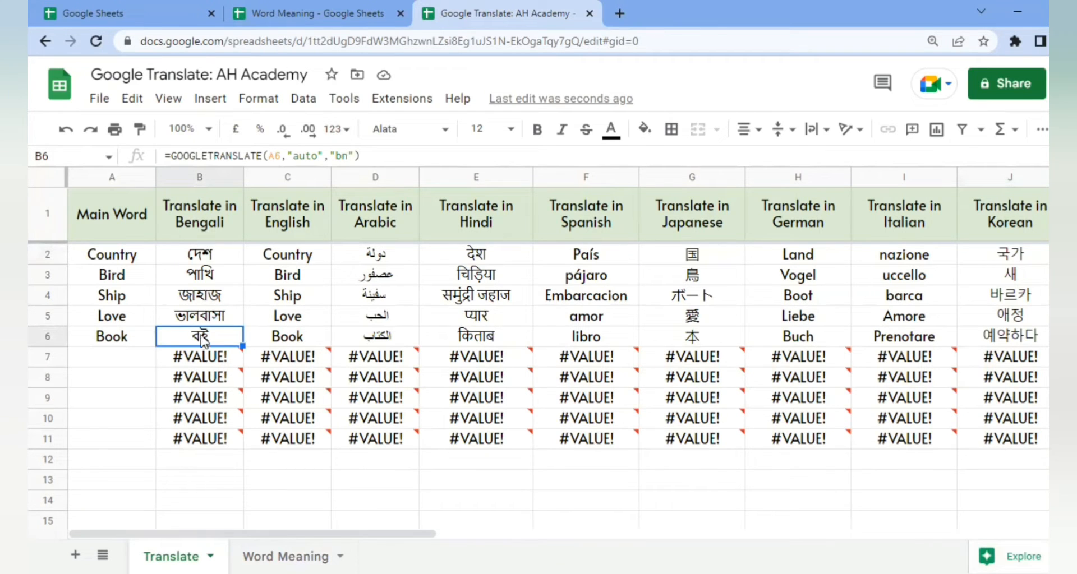
click(290, 342)
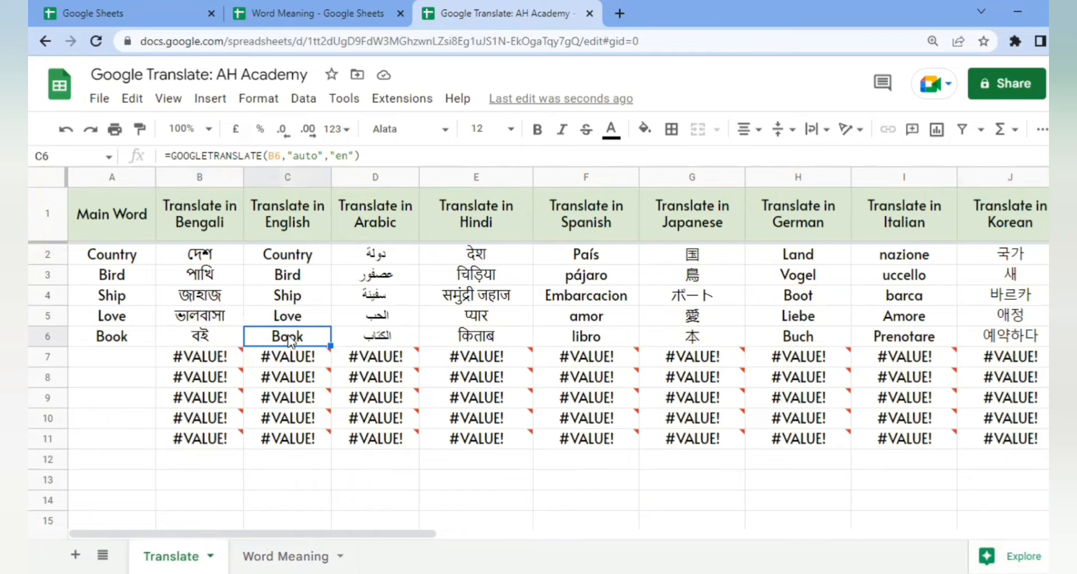
click(388, 337)
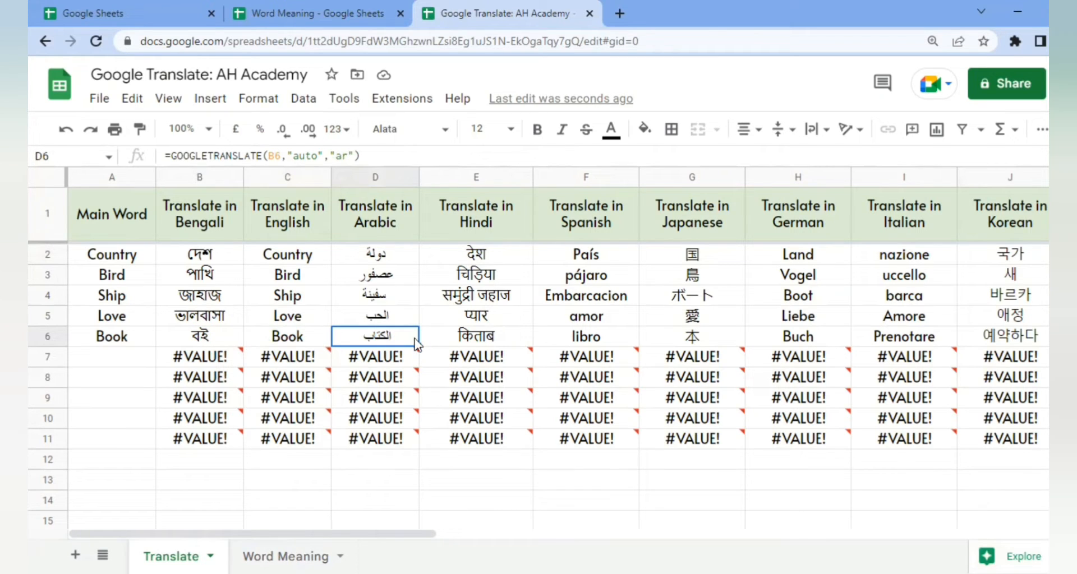
key(Right)
key(Right)
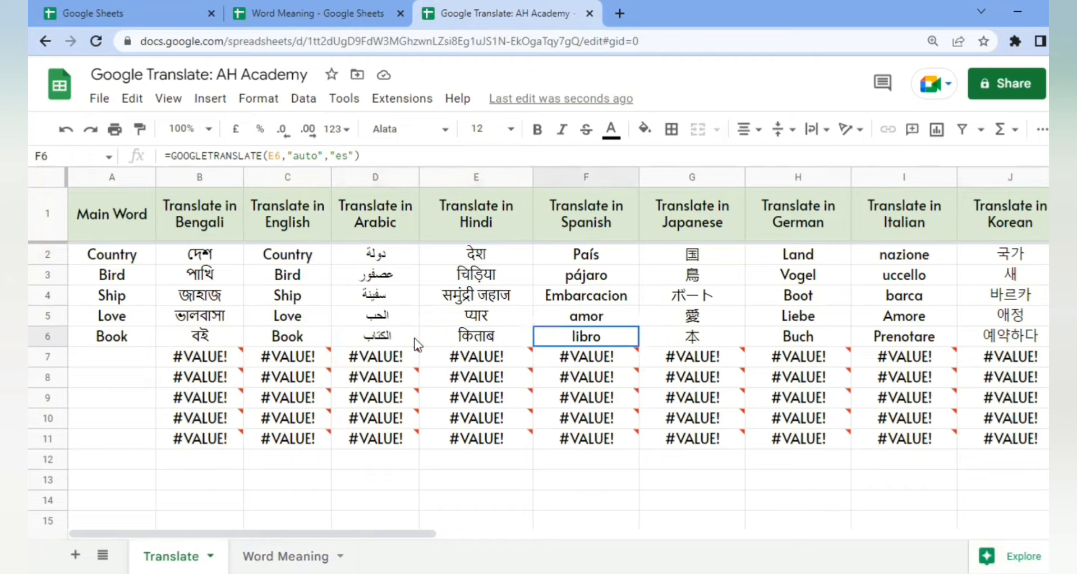
click(738, 346)
click(823, 342)
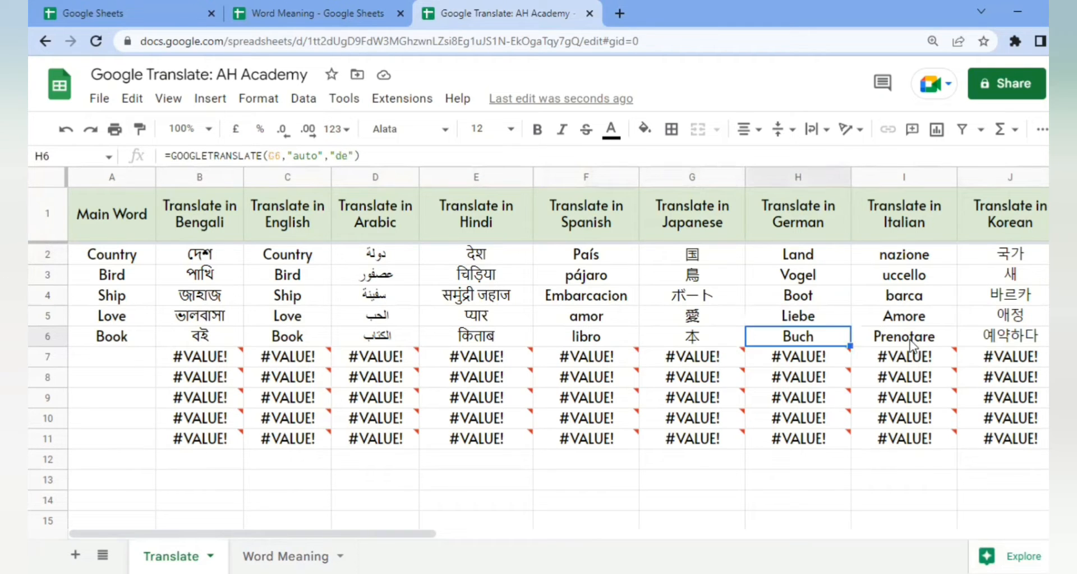
click(915, 343)
drag(1032, 336, 230, 345)
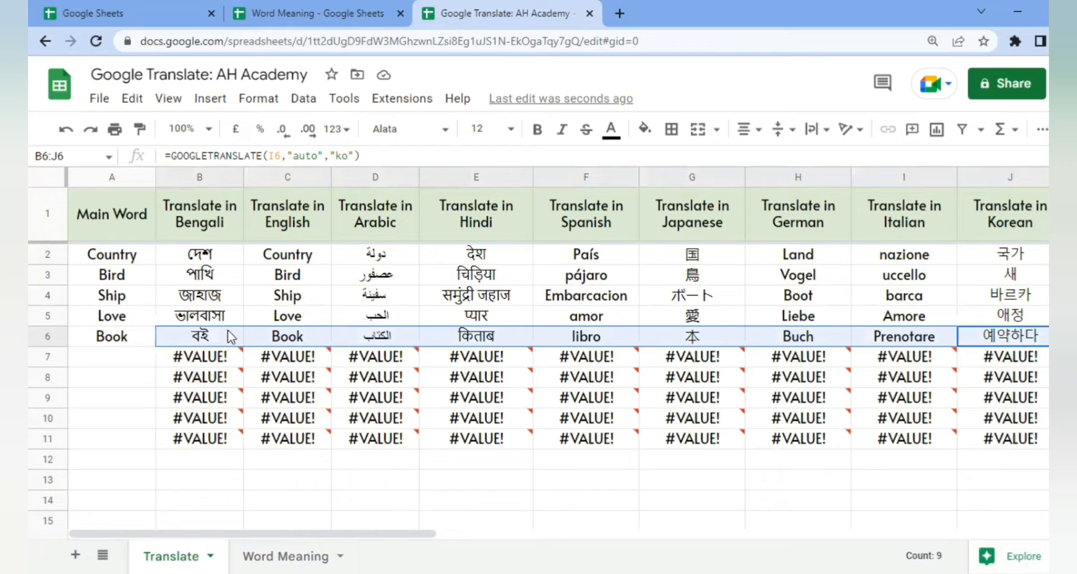
Step: Enter Shop in cell A7 and Home in cell A8 of the Main Word column
click(123, 362)
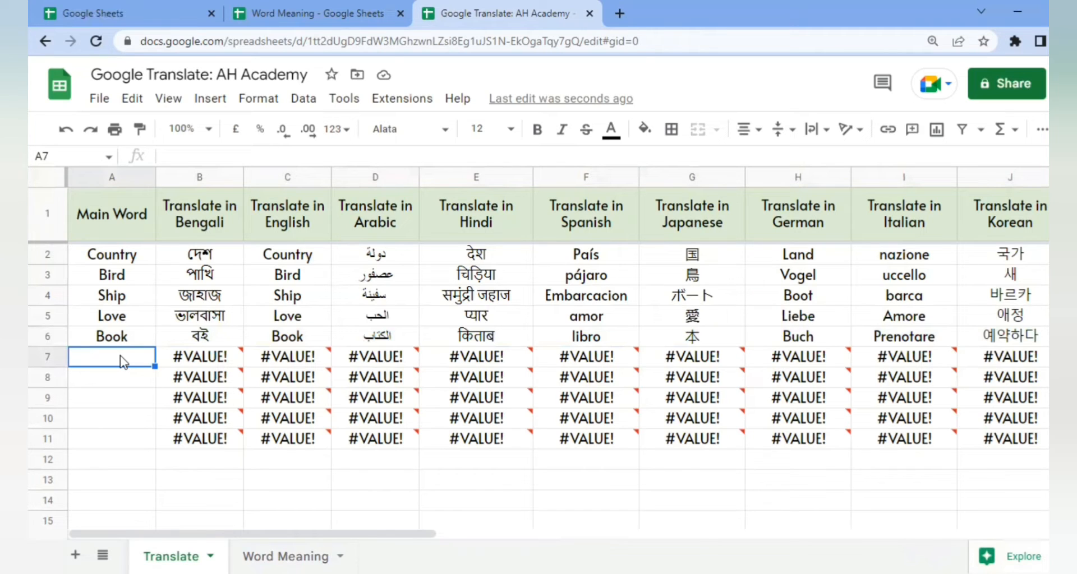
text(SH)
key(BackSpace)
key(BackSpace)
key(BackSpace)
text(Shop)
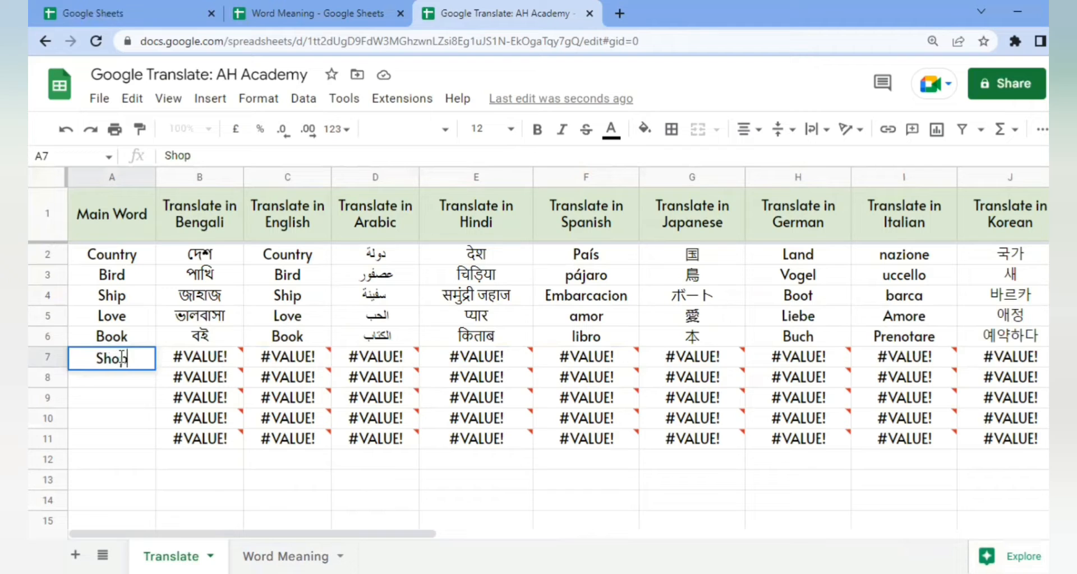
key(Return)
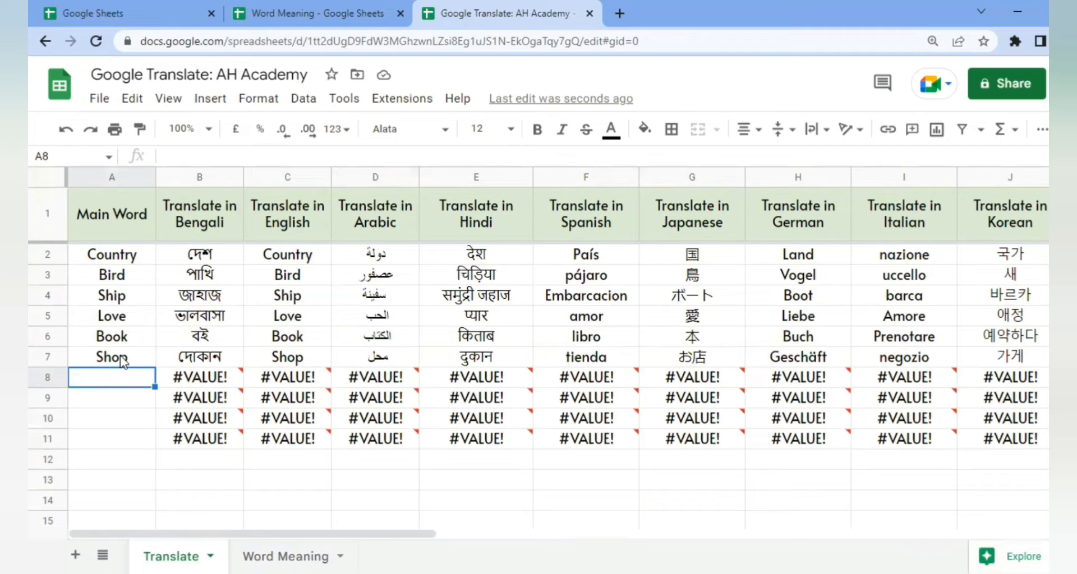
text(Home)
key(Return)
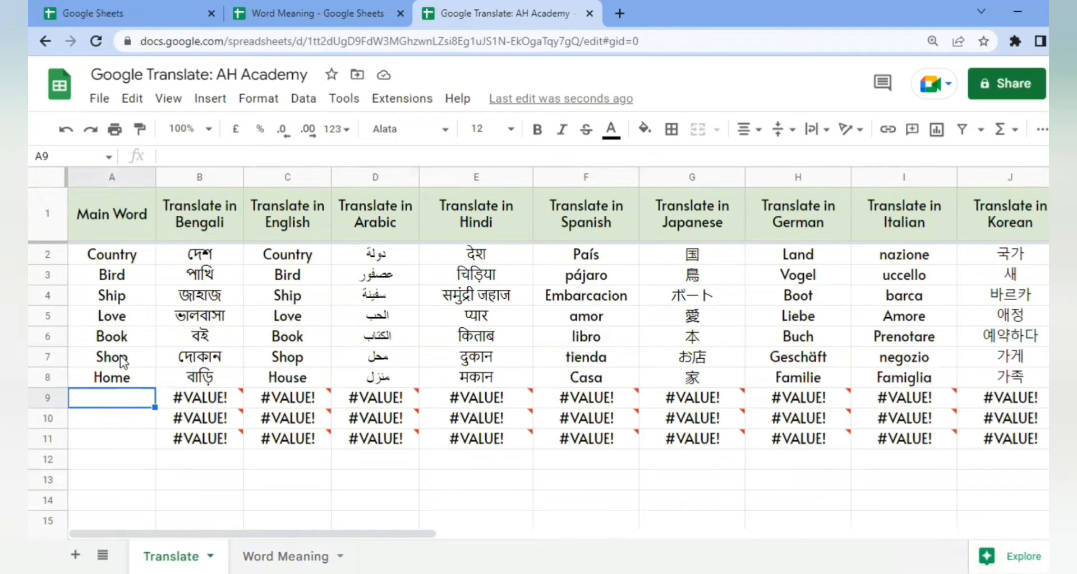
Step: Enter Paper in cell A9, Pen in cell A10 and School in cell A11 of the Main Word column
text(Paper)
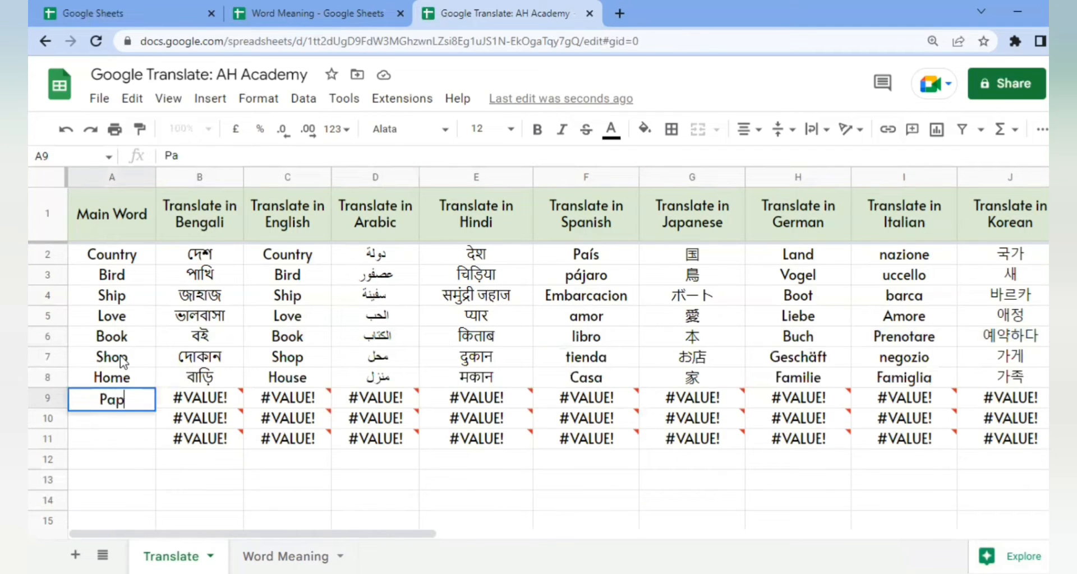
key(Return)
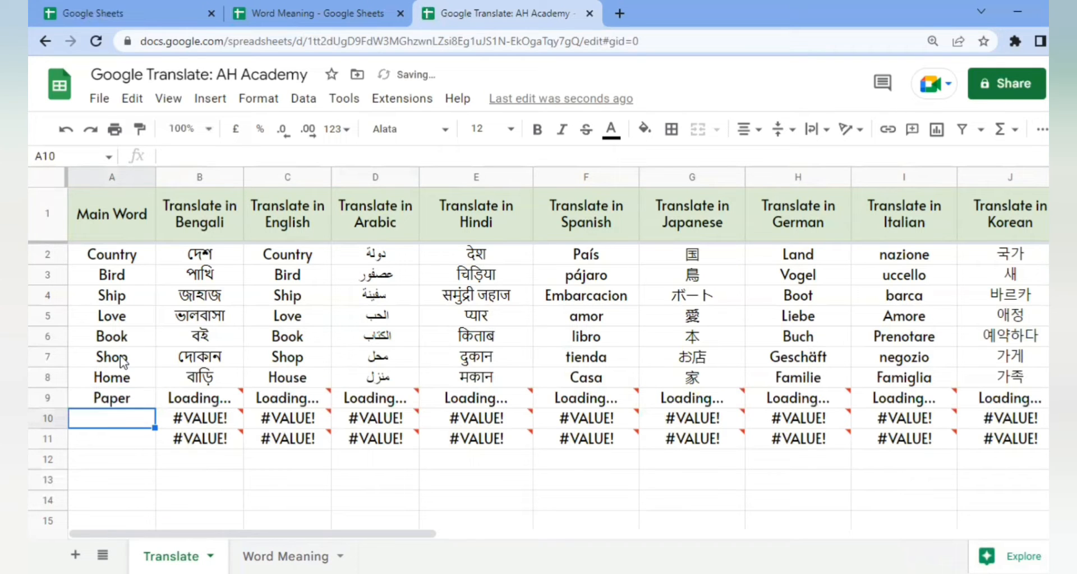
text(P)
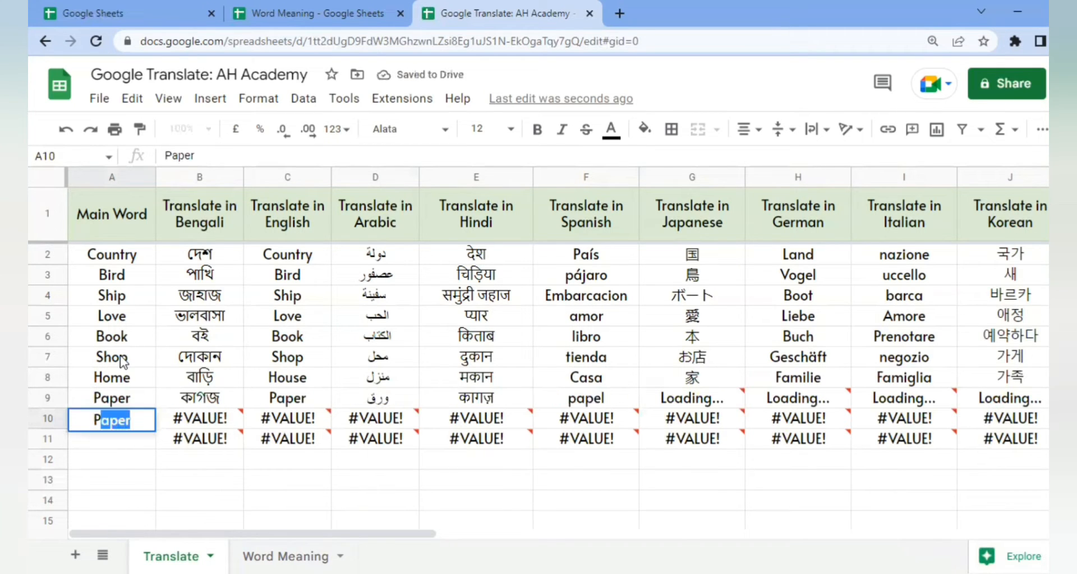
text(en)
key(Return)
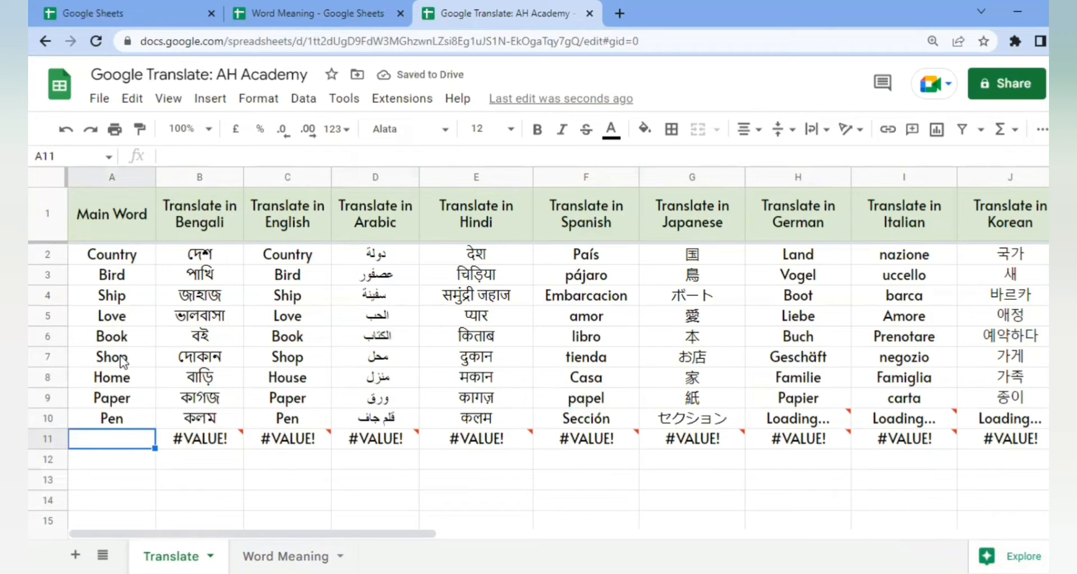
text(School)
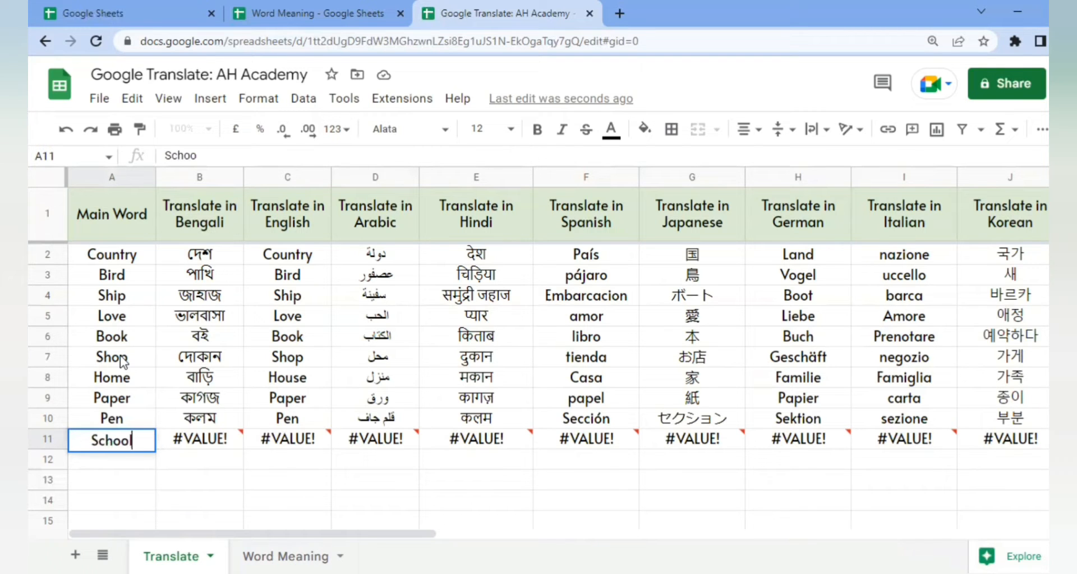
key(Return)
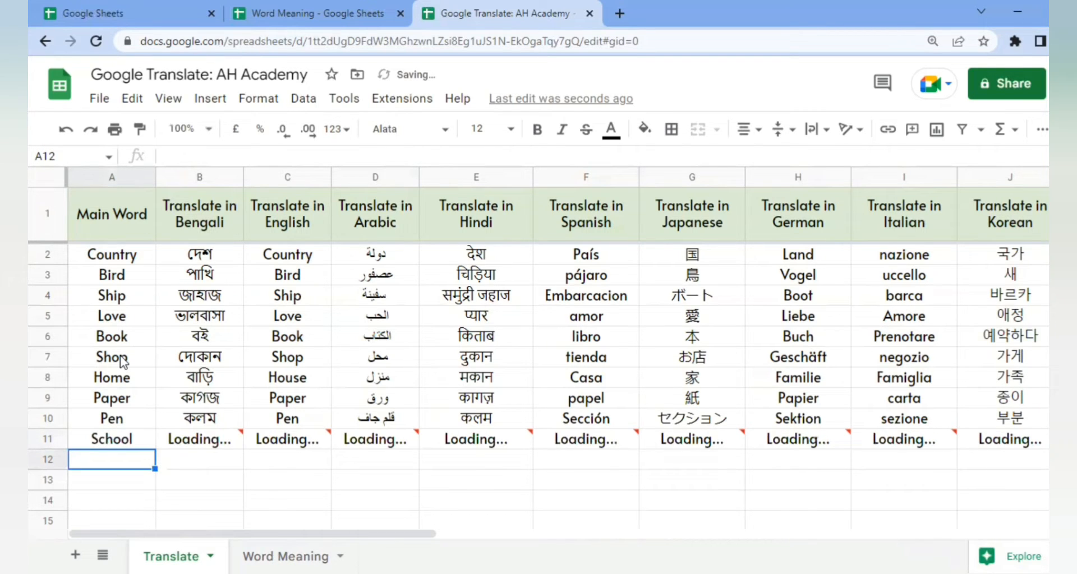
Step: Review the Main Word column A1:A11 and the translations of School across row 11 from Bengali to Korean
click(150, 443)
click(124, 226)
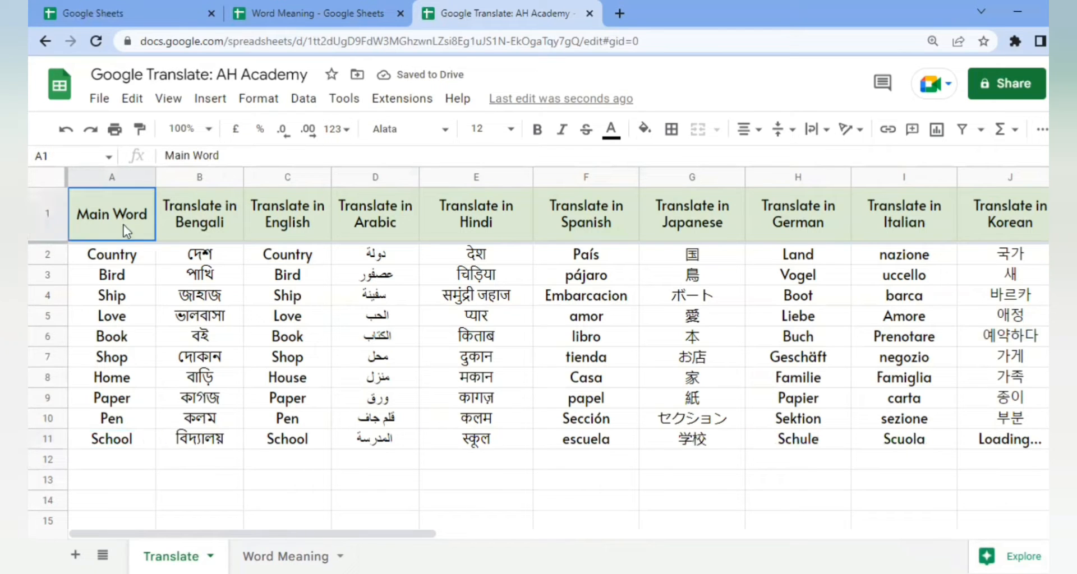
drag(123, 224, 113, 443)
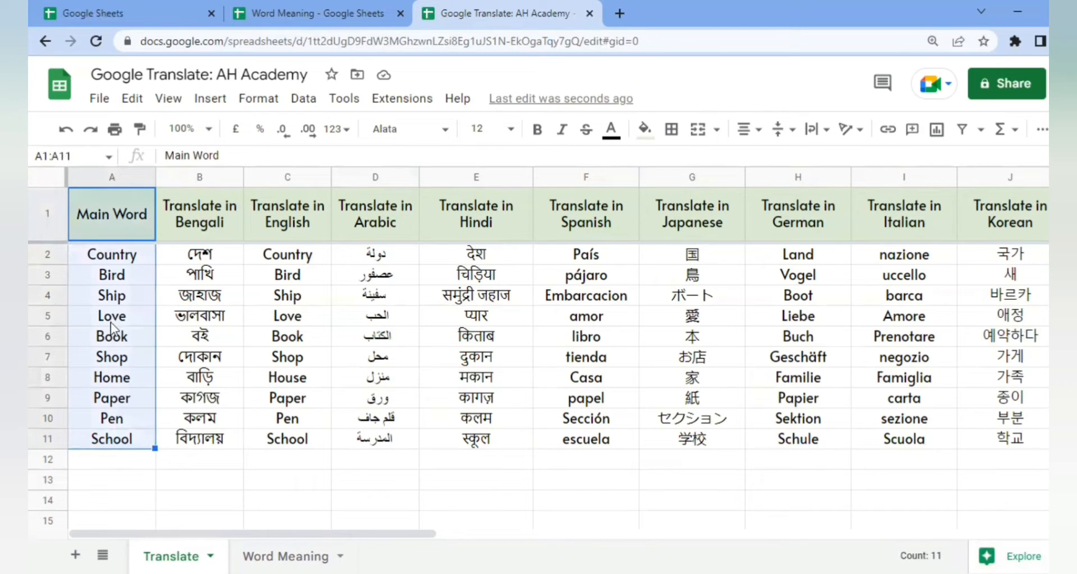
drag(203, 449, 960, 447)
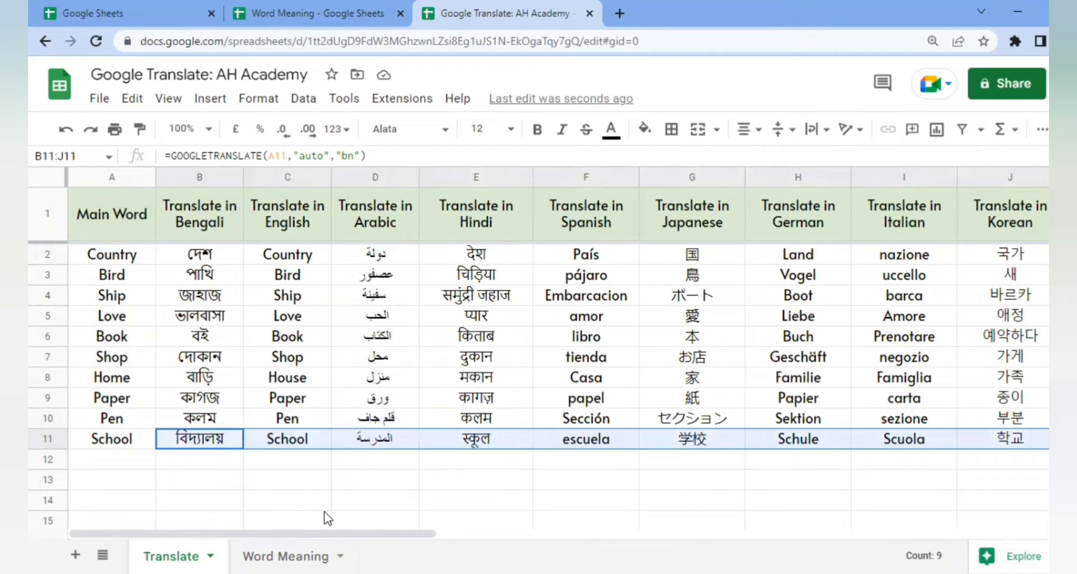
click(256, 486)
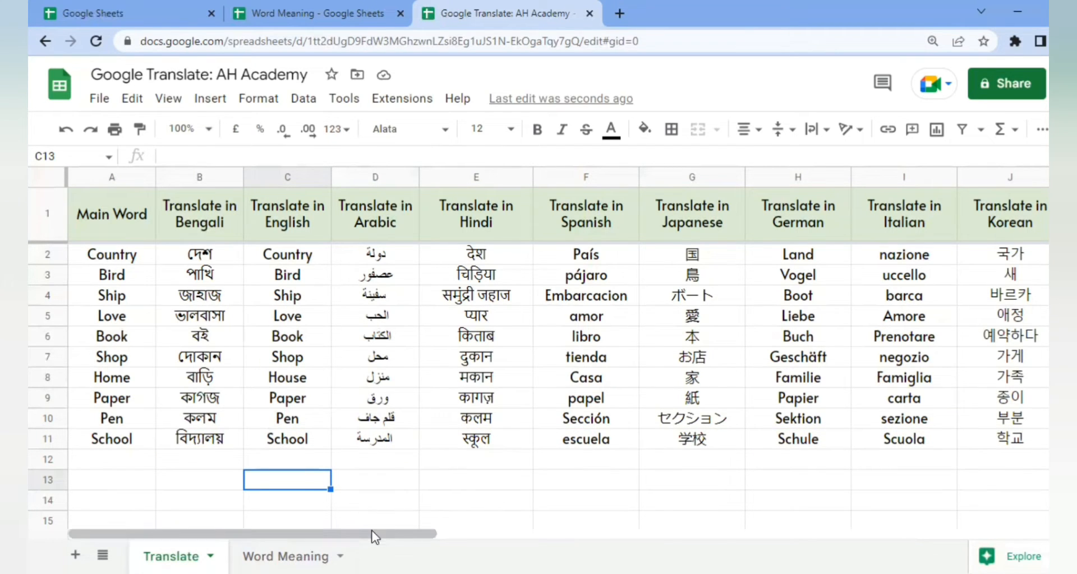
Step: Look through the whole language table in columns L to O, with its language names, native names and codes
drag(375, 536, 626, 531)
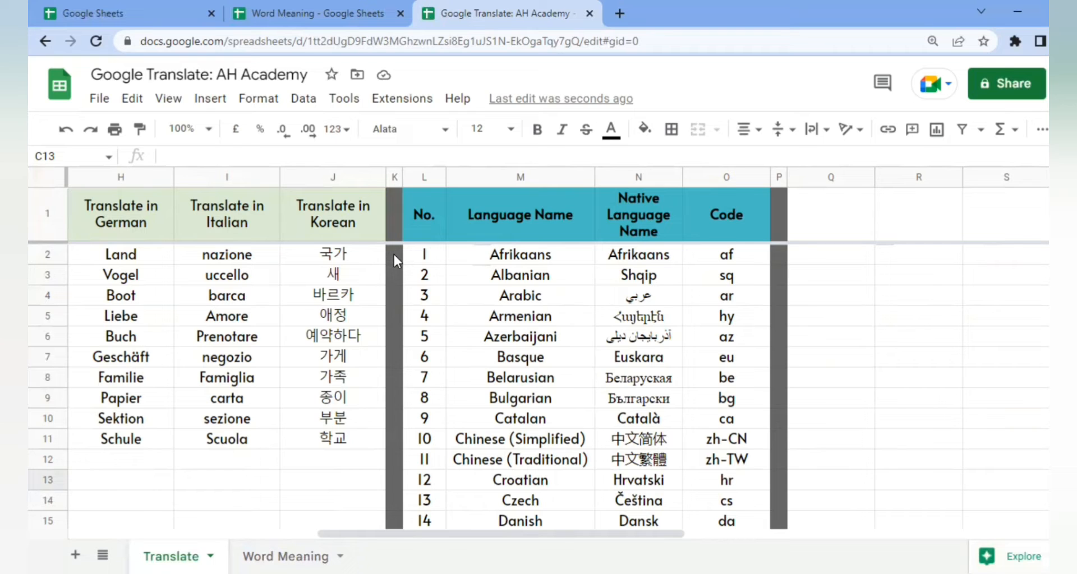
scroll(394, 254, down, 10)
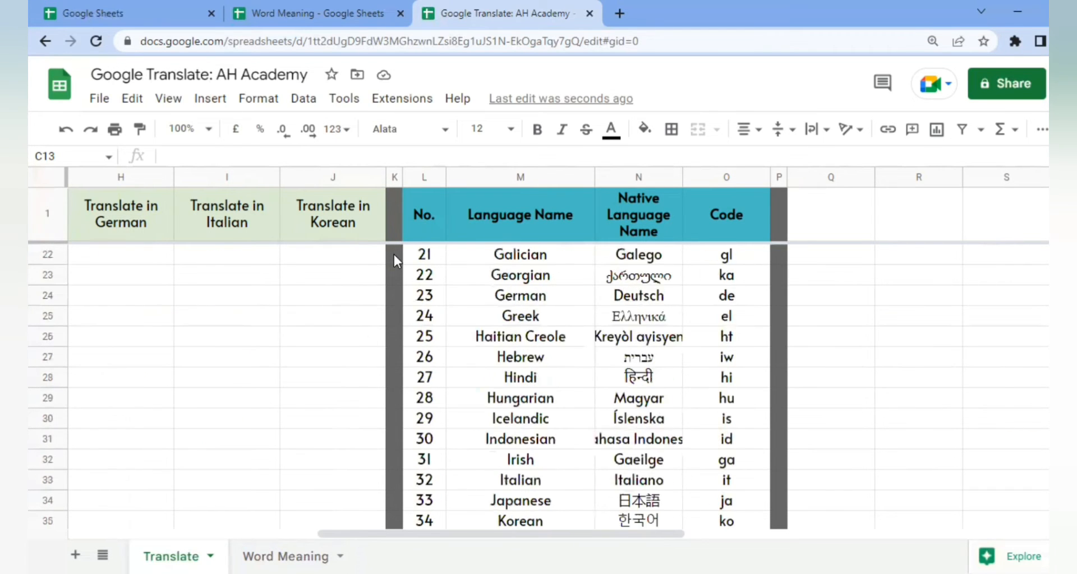
scroll(393, 254, down, 7)
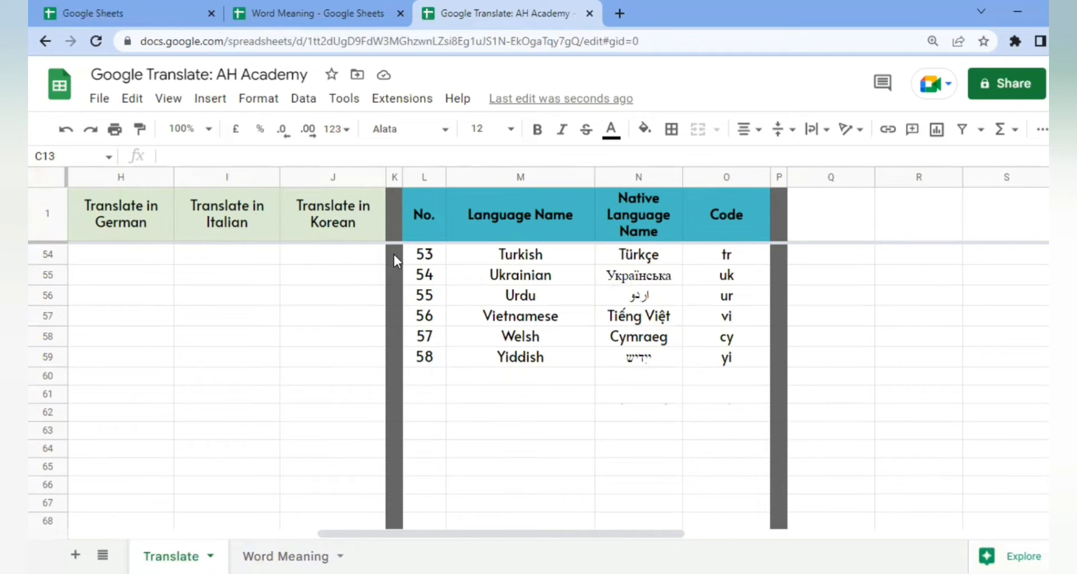
scroll(393, 254, up, 2)
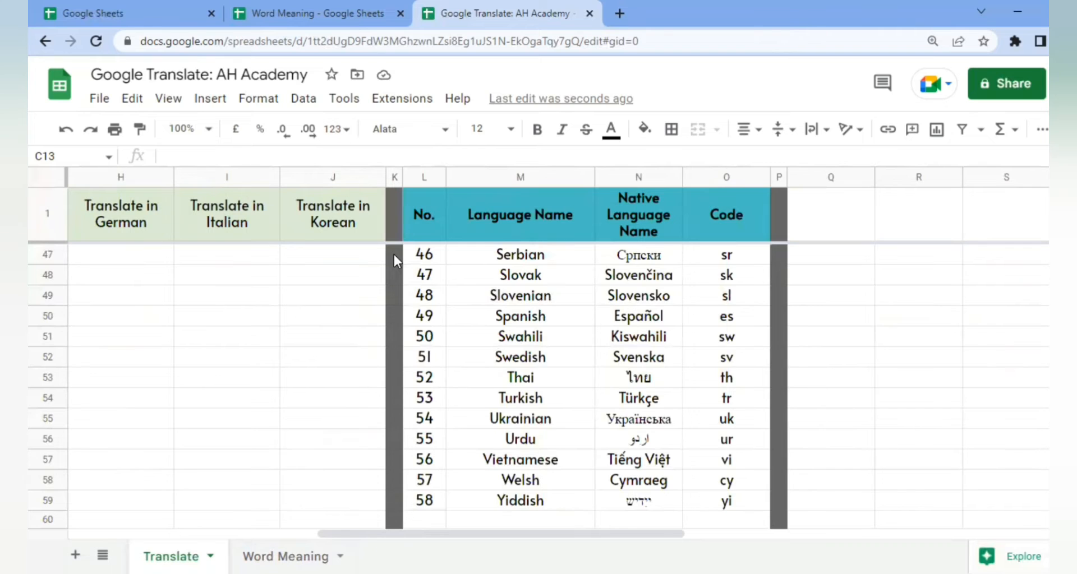
scroll(393, 254, up, 15)
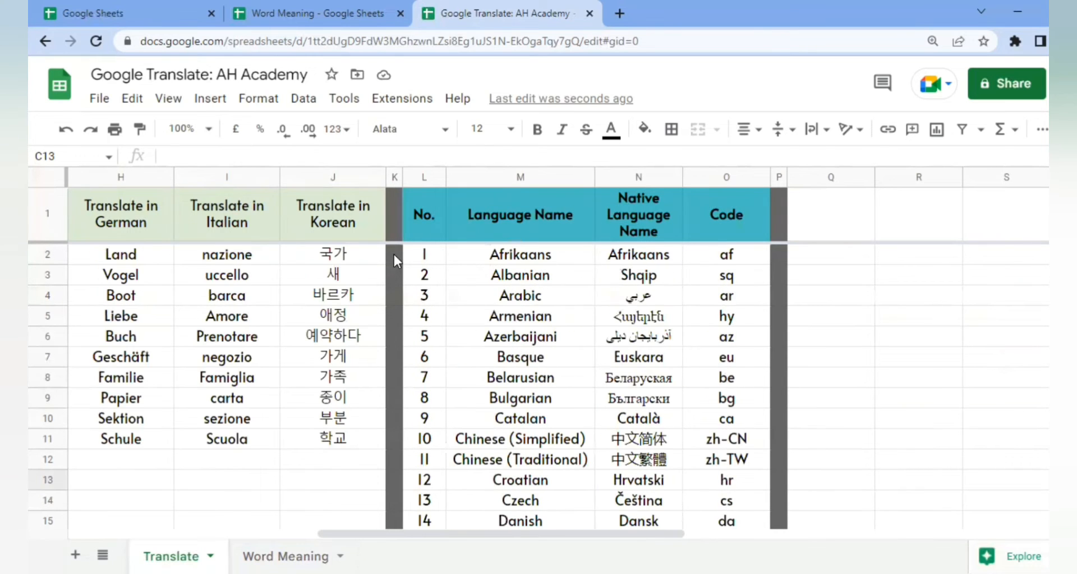
Step: Match the language names Afrikaans, Arabic and Armenian with their entries in the Code column
click(521, 255)
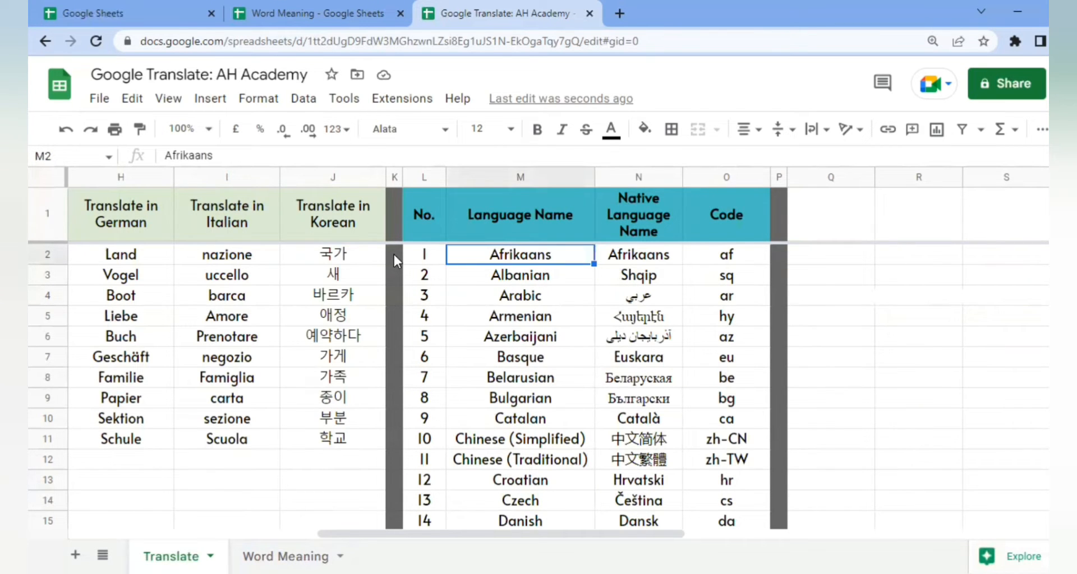
click(723, 255)
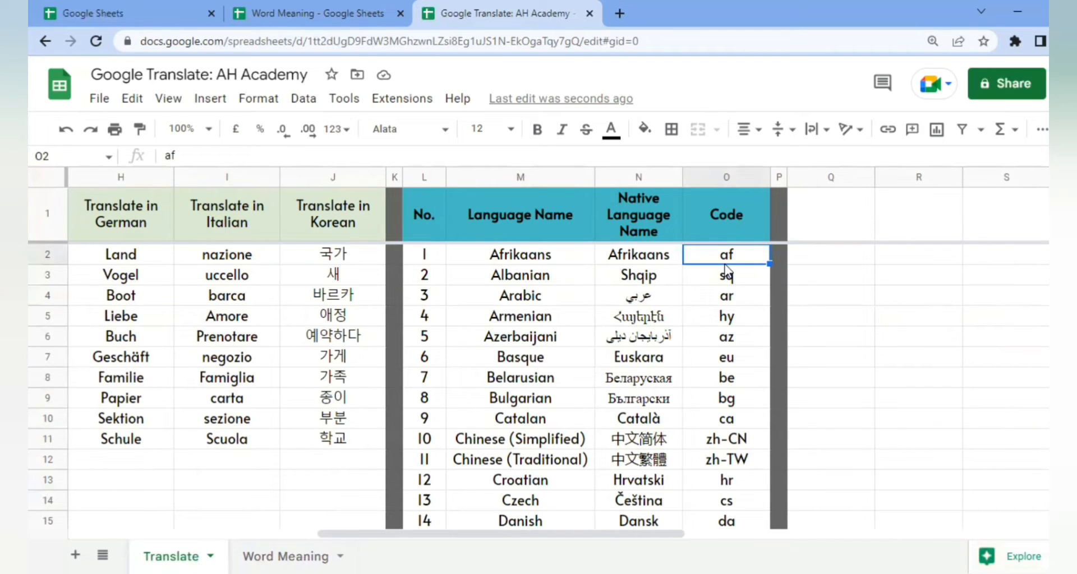
click(521, 296)
click(726, 295)
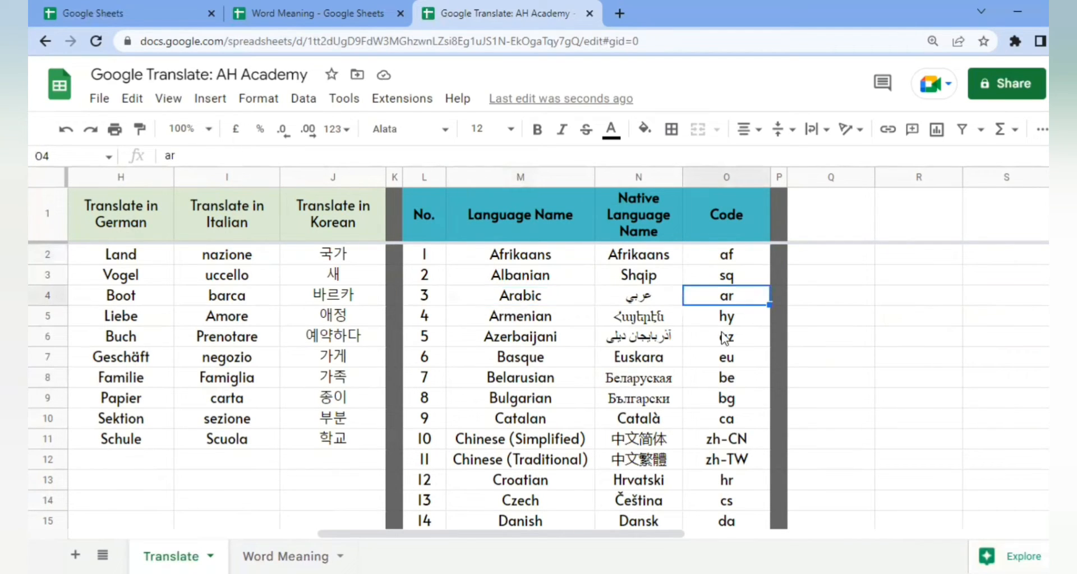
click(520, 316)
click(756, 321)
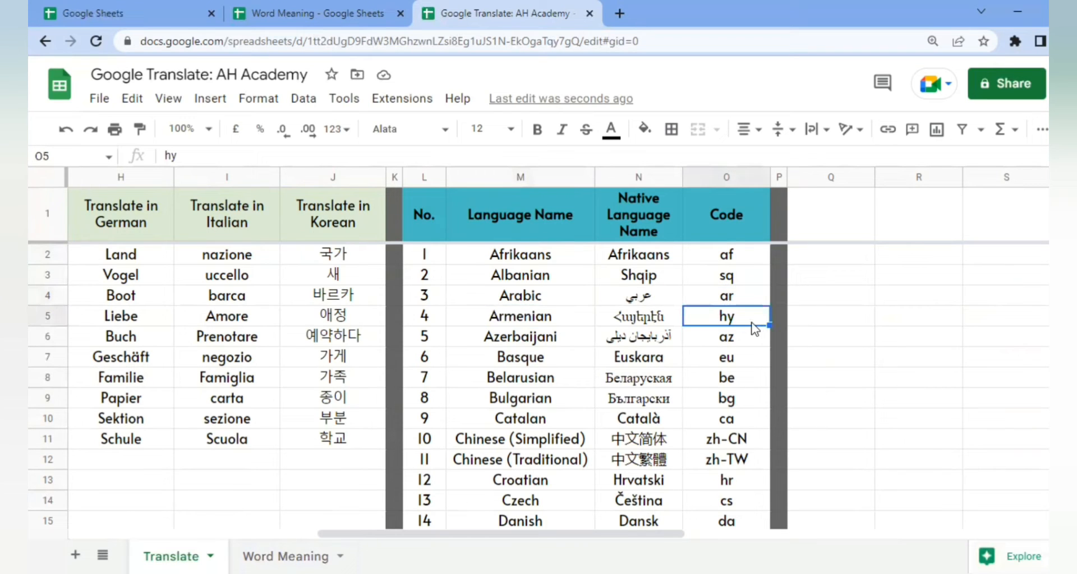
Step: Check the codes for Catalan and English in the language table
scroll(723, 343, down, 2)
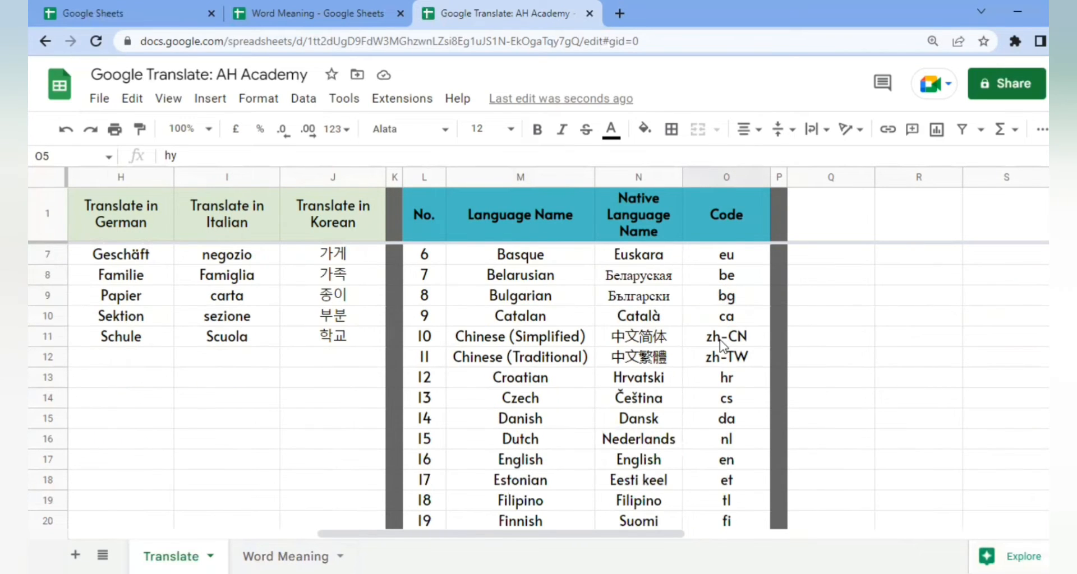
click(521, 317)
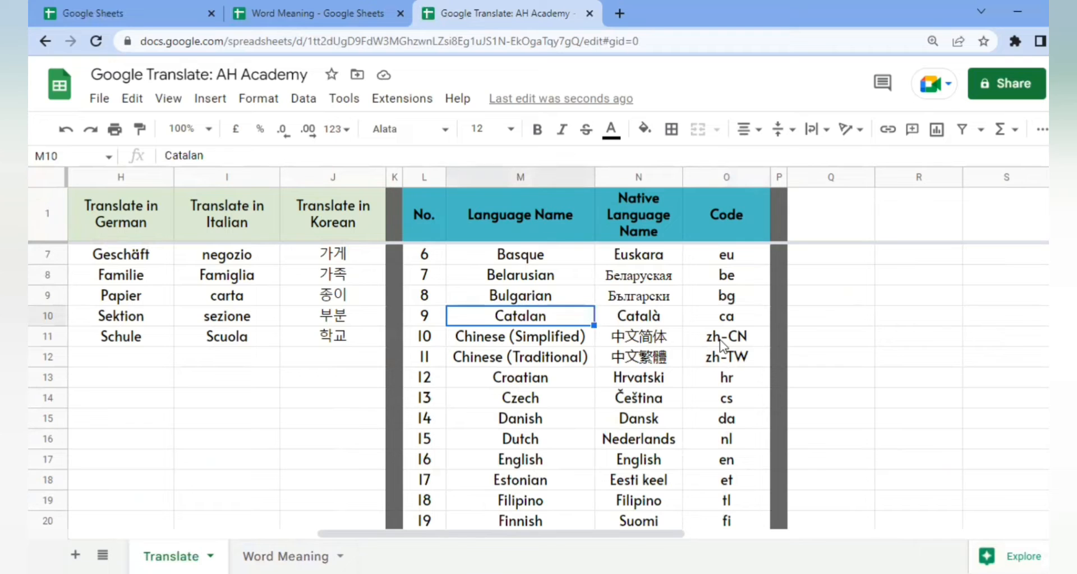
click(730, 321)
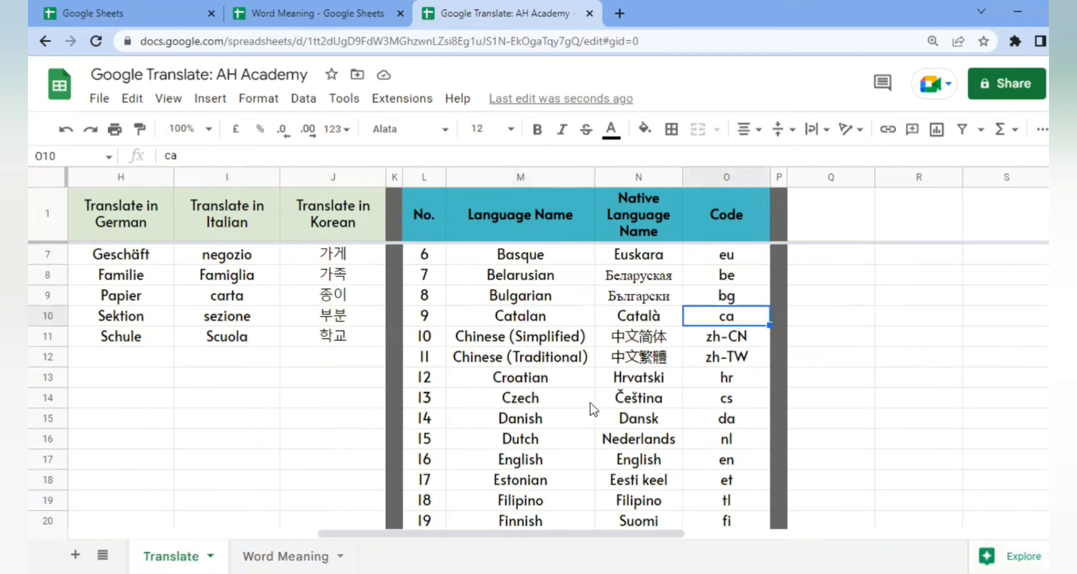
scroll(554, 415, down, 2)
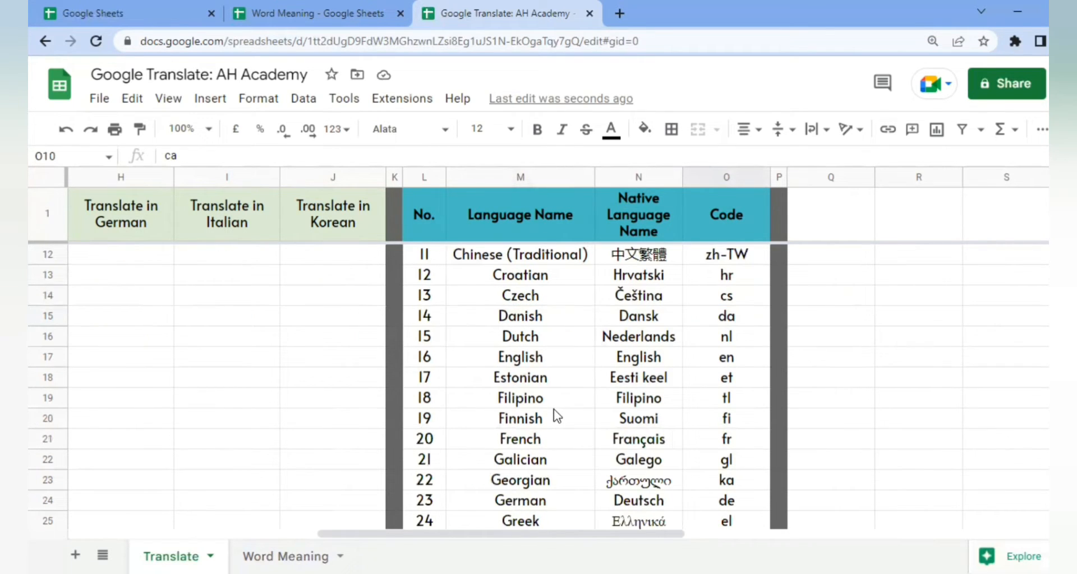
click(520, 316)
key(Down)
key(Down)
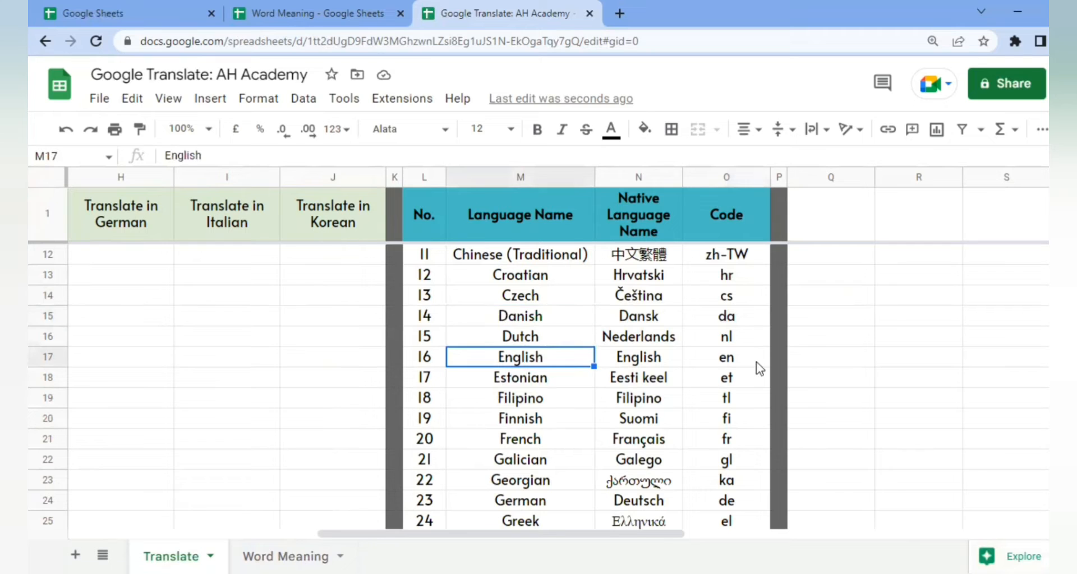
click(752, 364)
Step: Check the code for Hindi and examine the remaining language table entries down to Yiddish
scroll(581, 416, down, 2)
scroll(580, 418, down, 2)
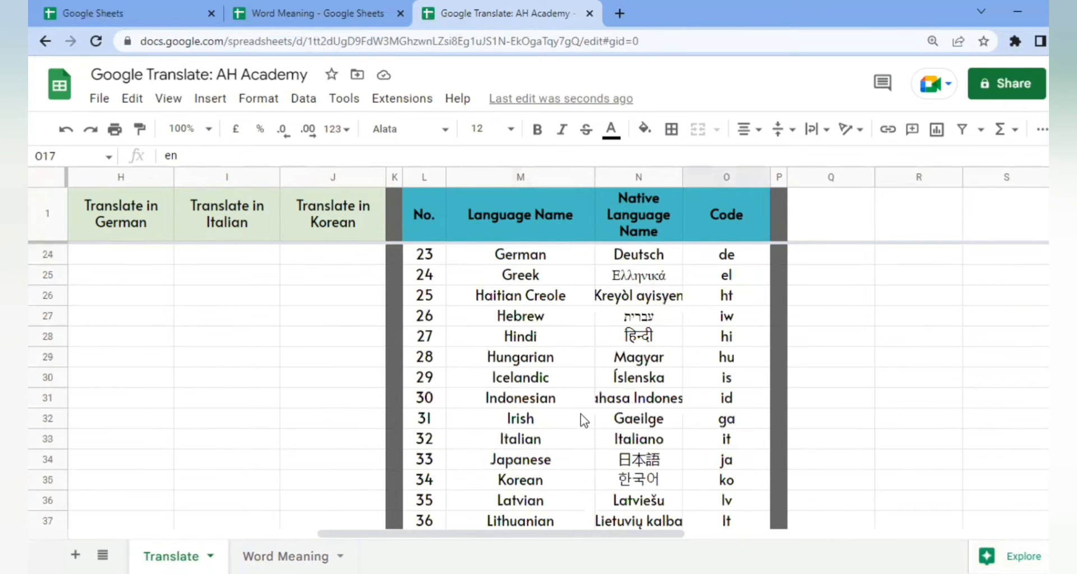
click(561, 337)
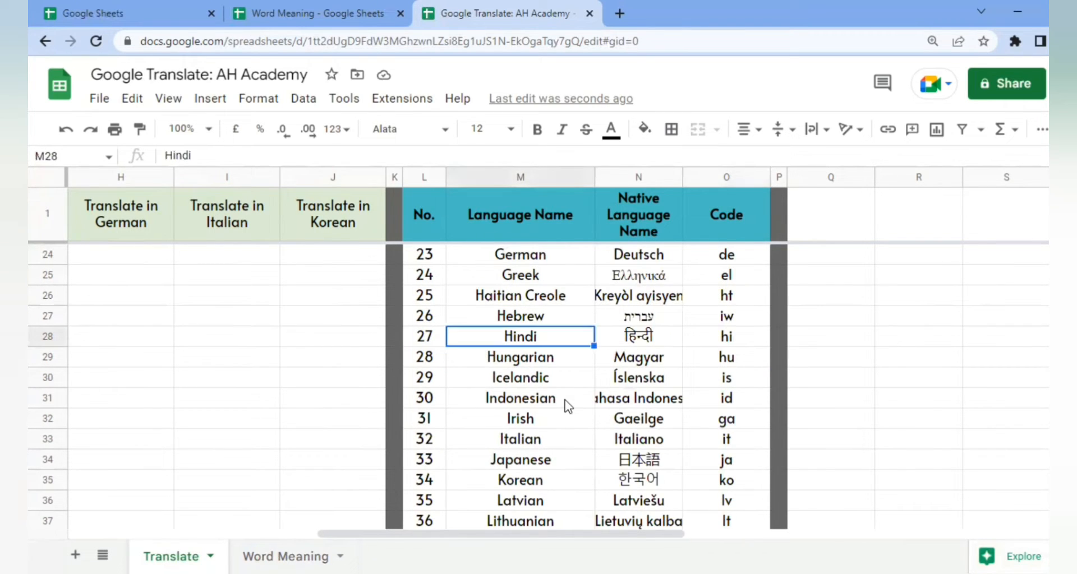
click(749, 340)
scroll(736, 364, down, 2)
scroll(669, 405, down, 5)
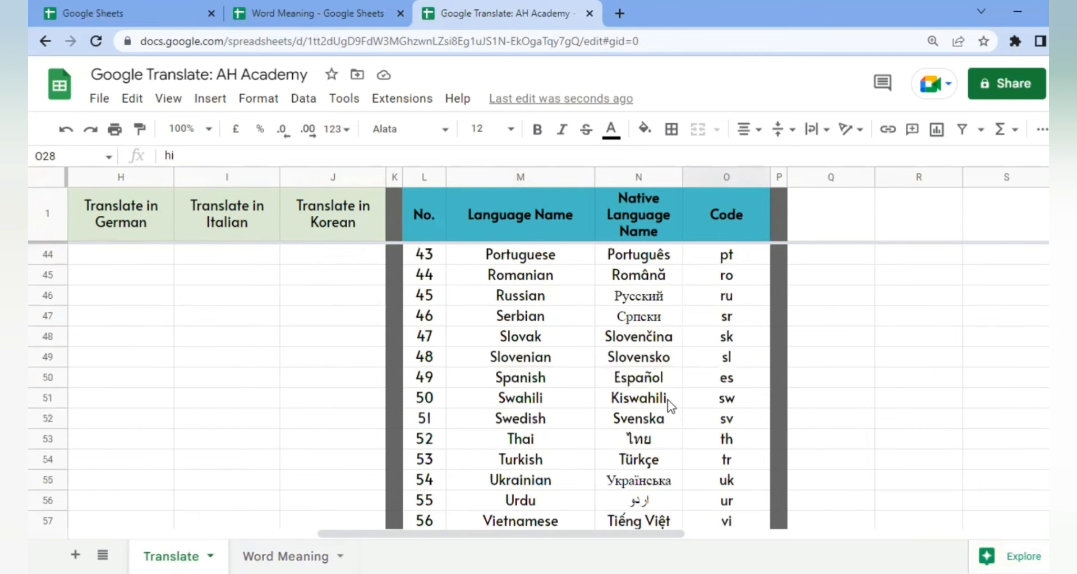
scroll(669, 404, down, 4)
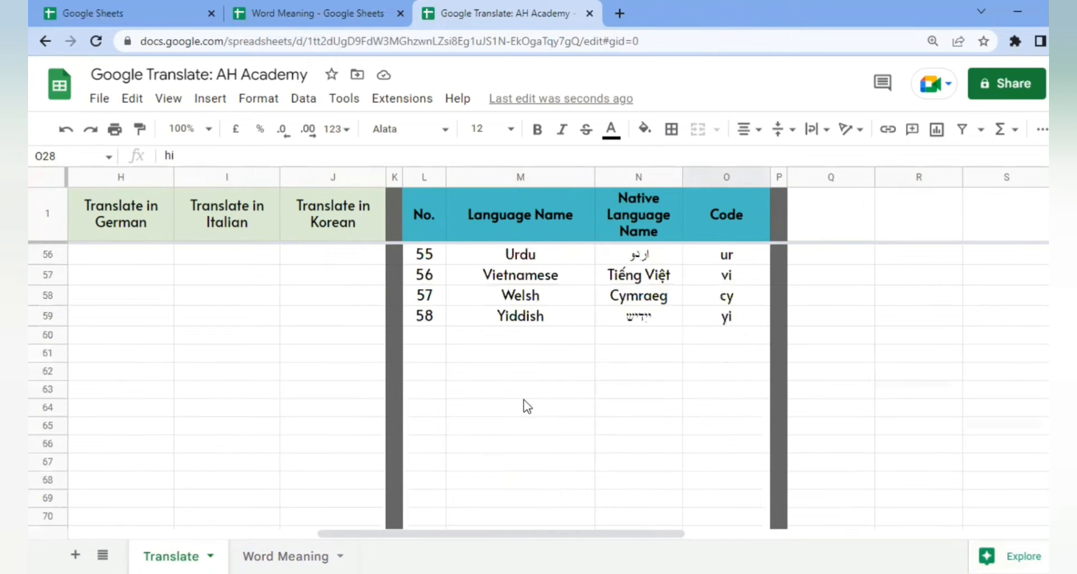
scroll(527, 407, up, 2)
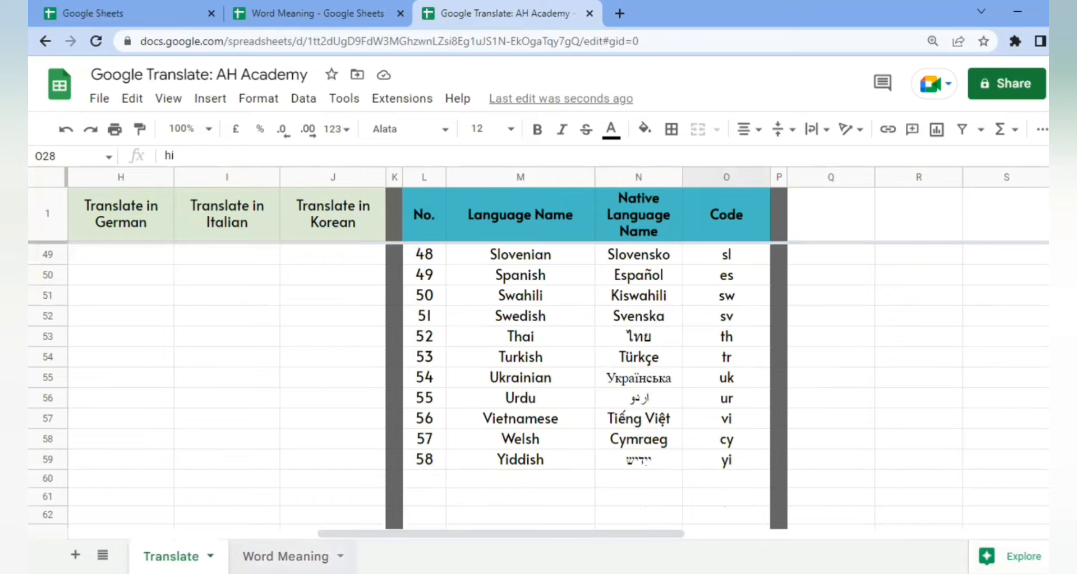
Step: Open the Word Meaning sheet and go through its Bengali and English columns A, B, D and E
click(295, 553)
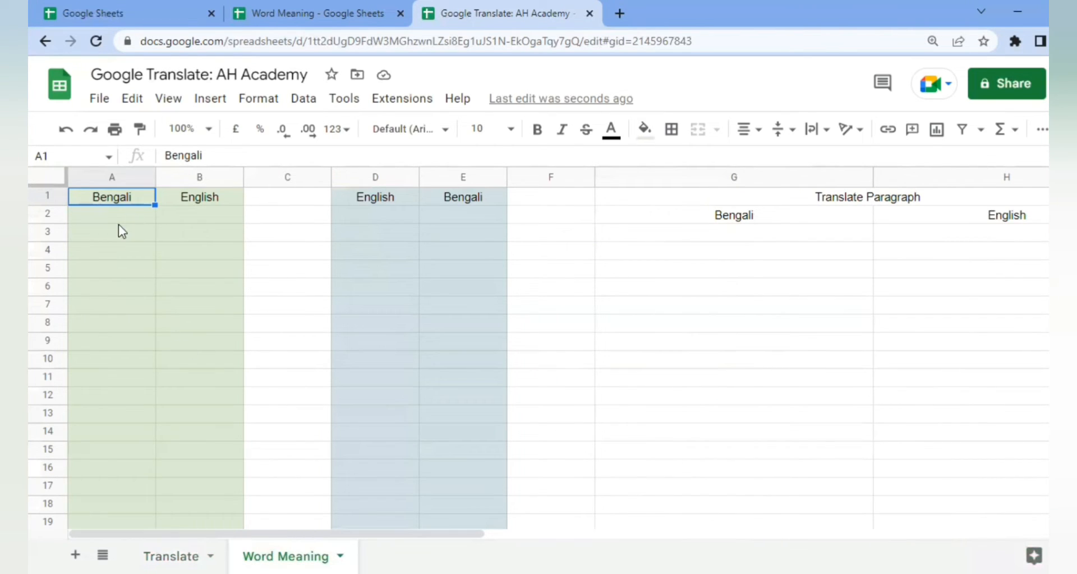
click(112, 177)
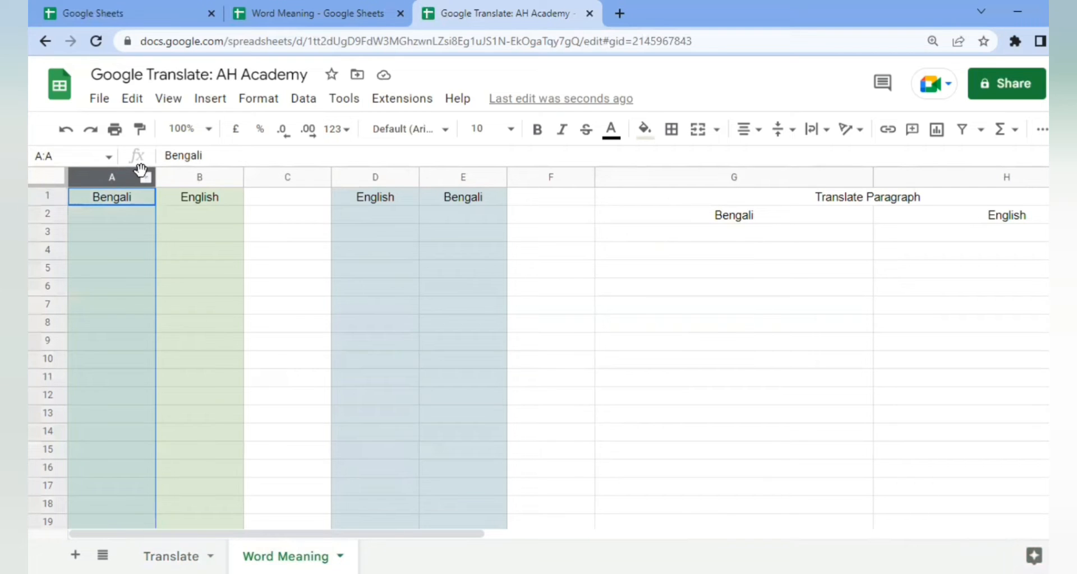
click(201, 179)
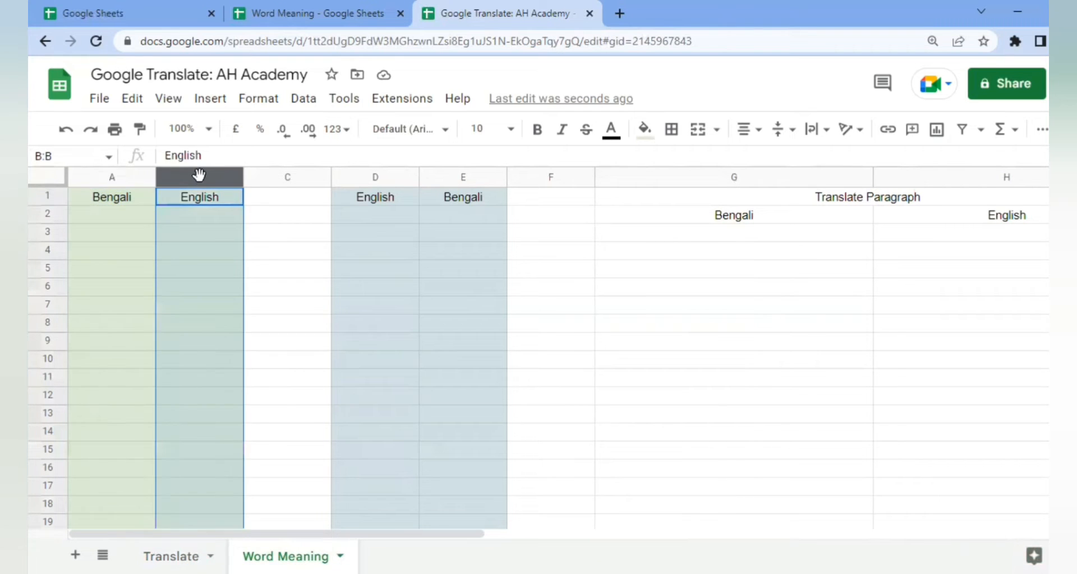
click(376, 178)
click(422, 179)
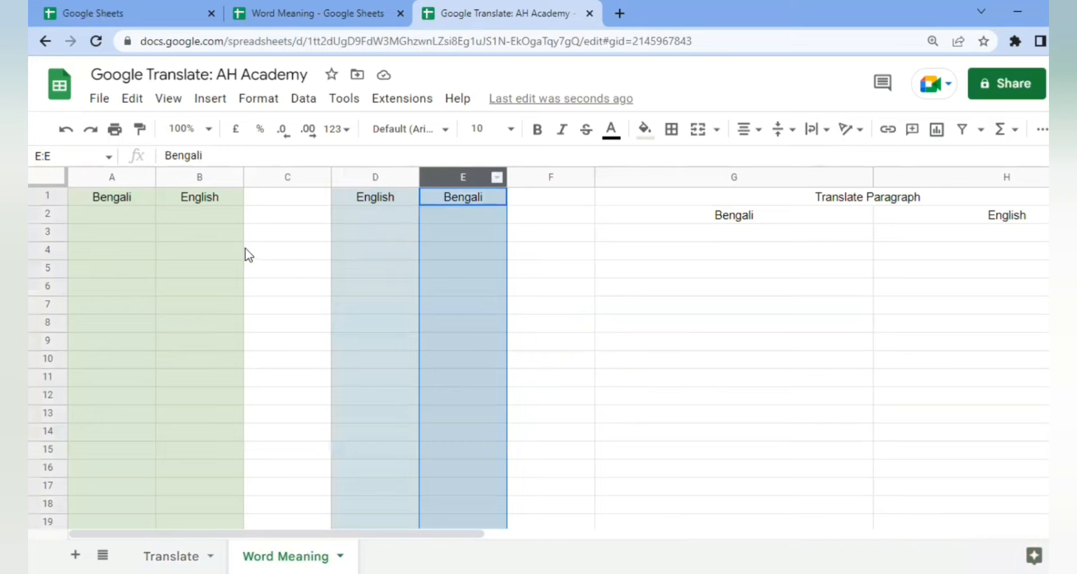
Step: Start a GOOGLETRANSLATE formula in B2 with A2 as the text and "auto" as the source language
click(202, 217)
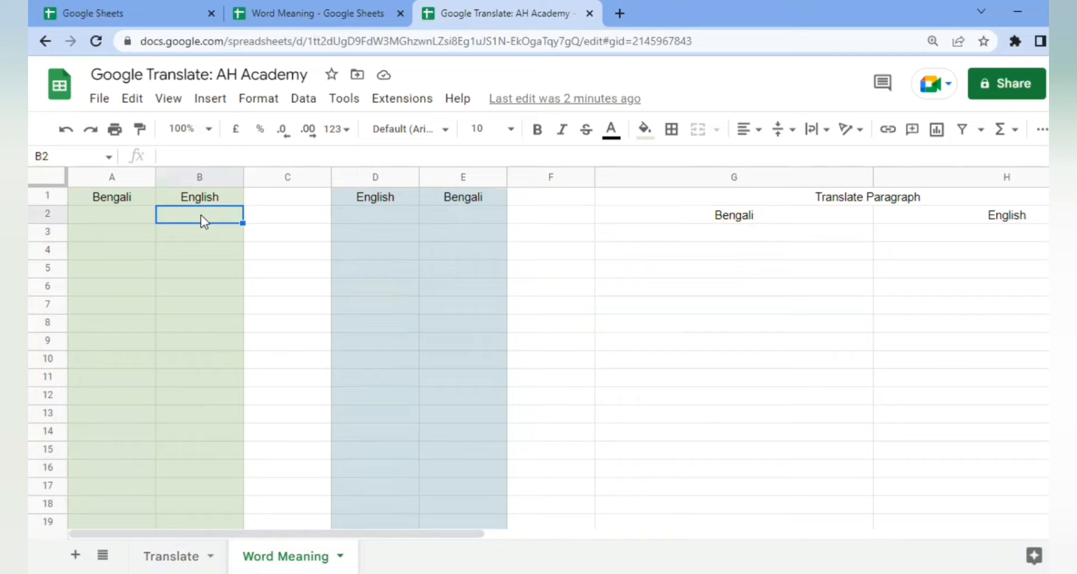
text(=)
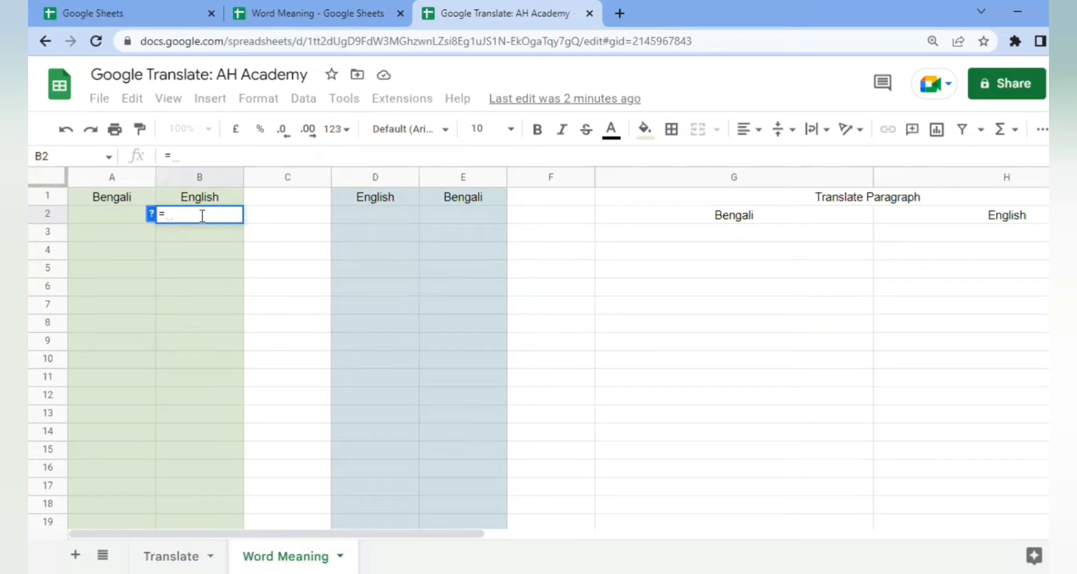
text(Goo)
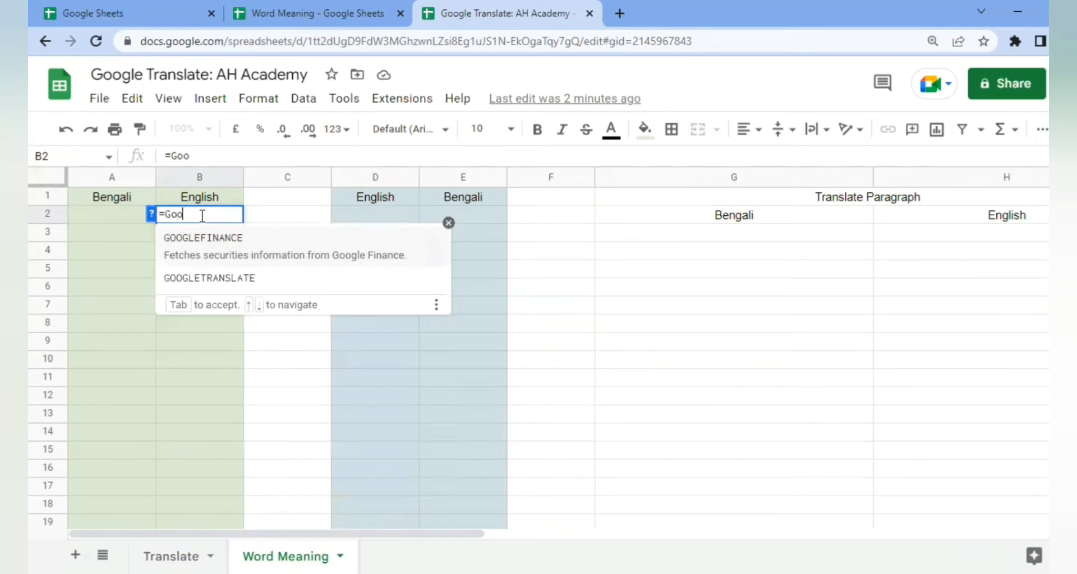
text(gletran)
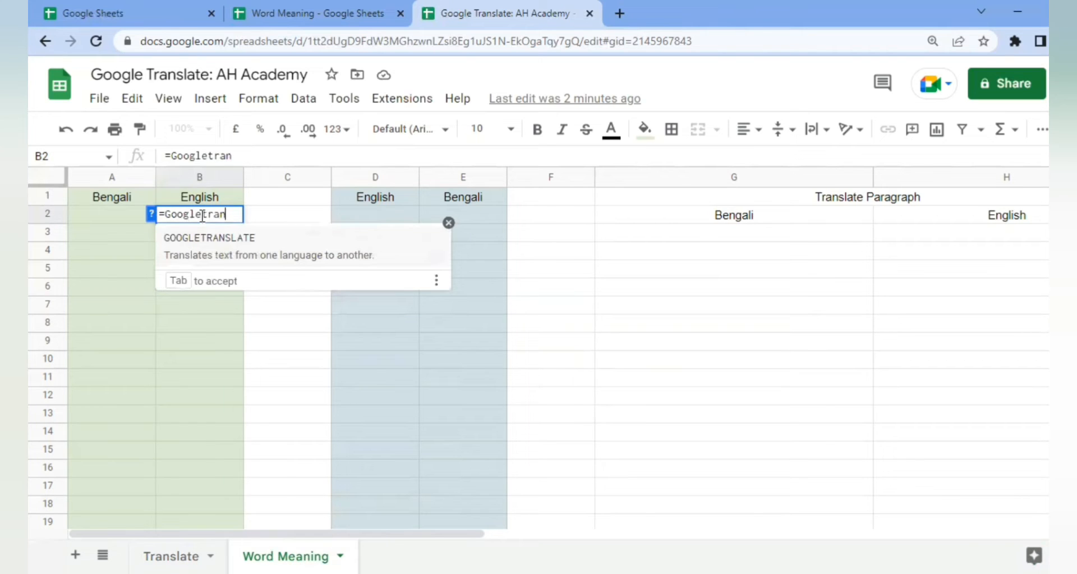
click(292, 257)
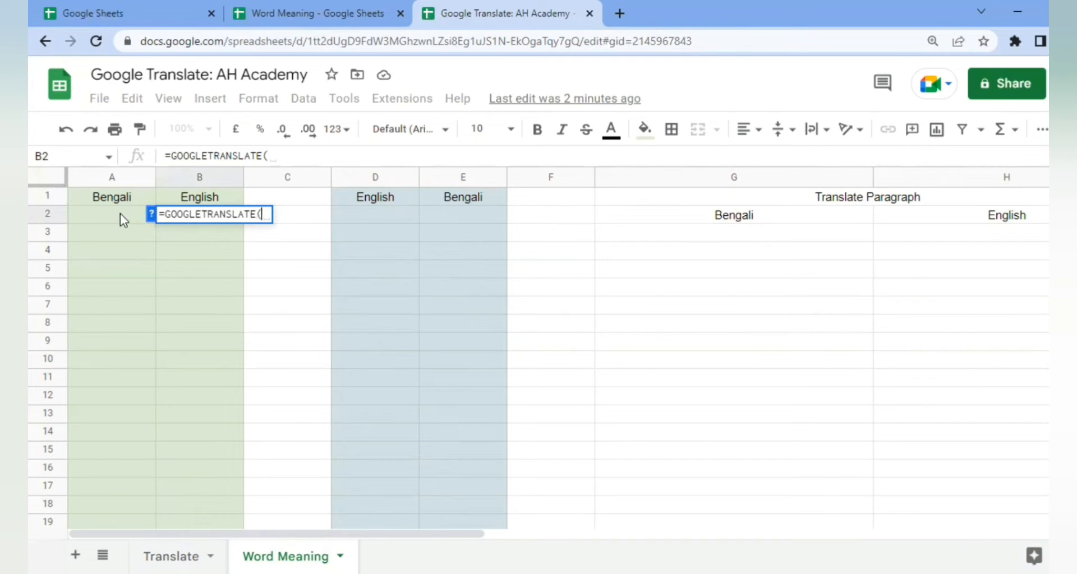
click(91, 219)
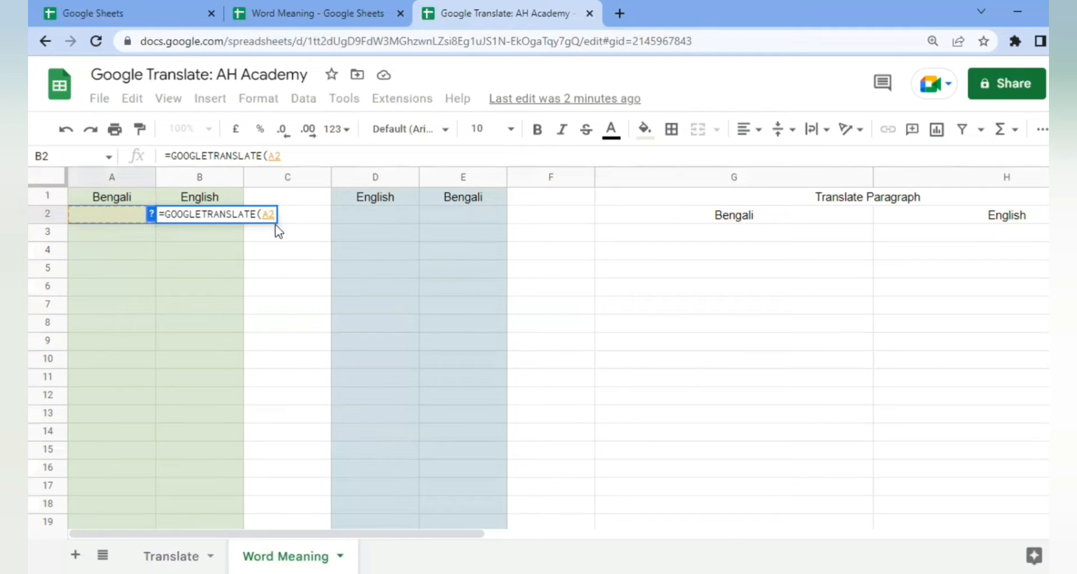
text(, )
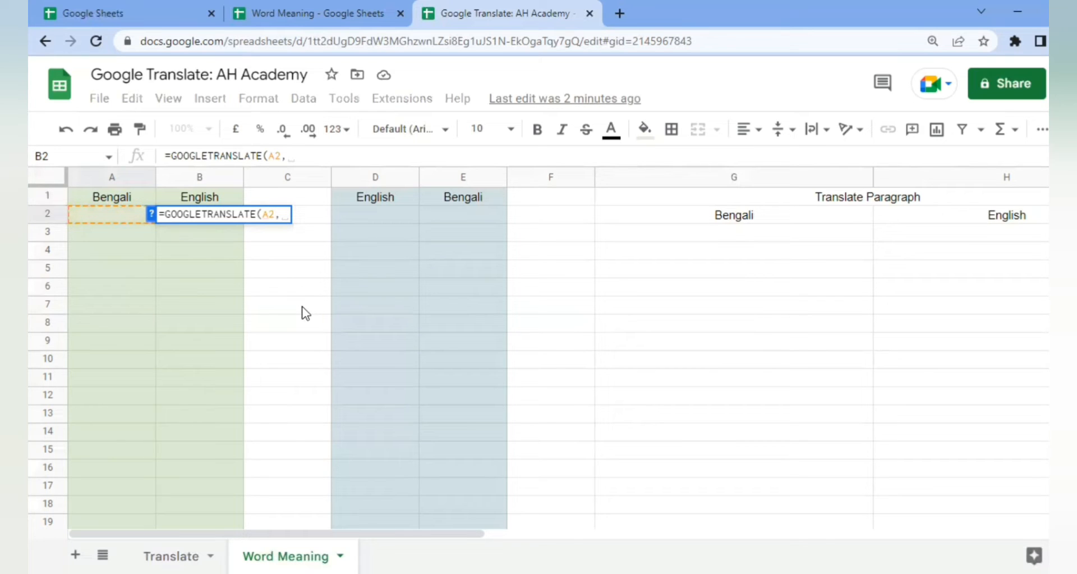
text("auto)
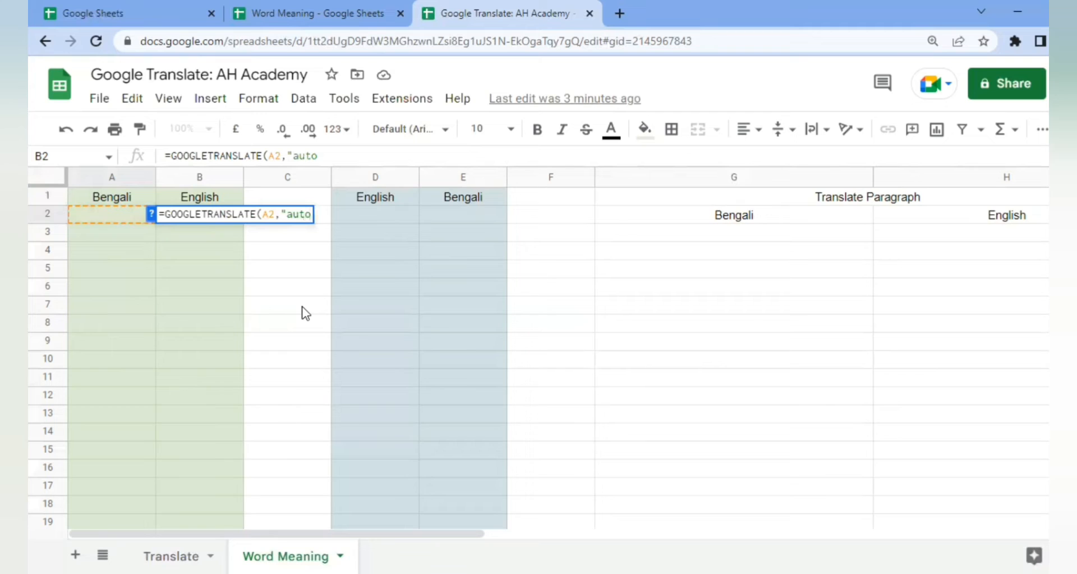
text(")
text(,)
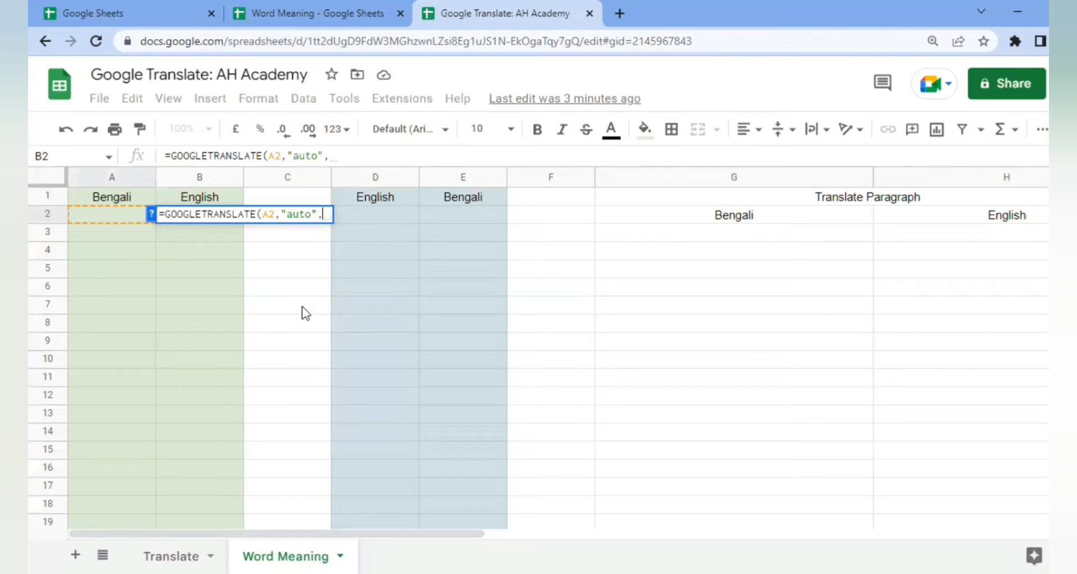
Step: Set the formula's target language to "en" in quotation marks and close the parenthesis
text(en)
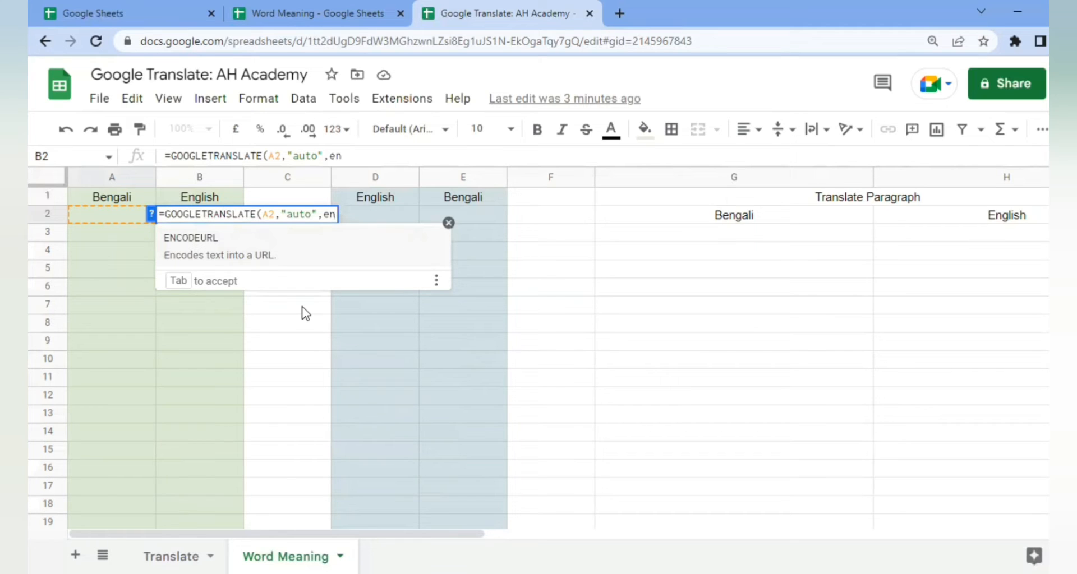
text(")
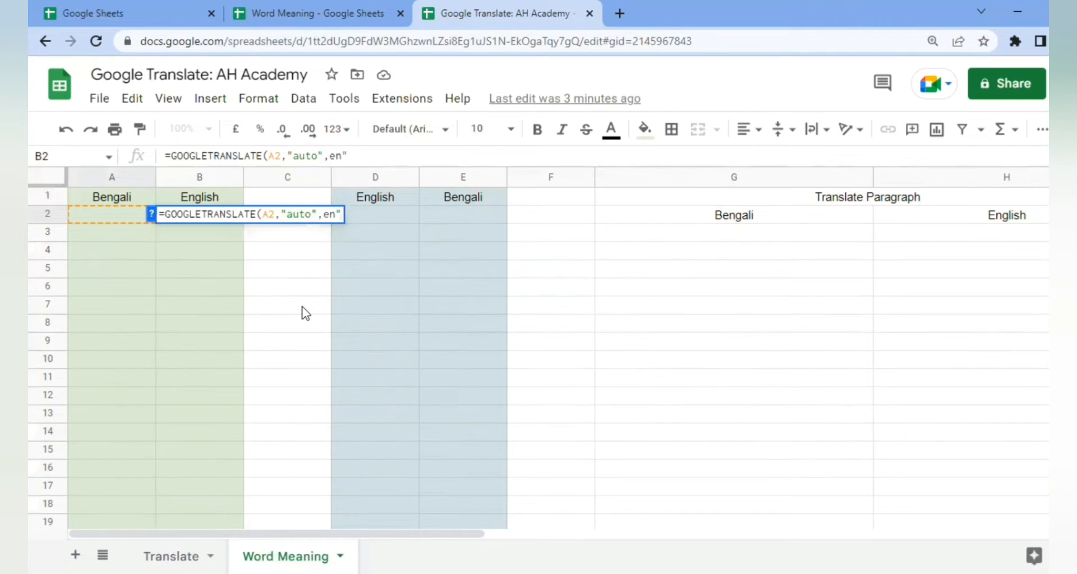
key(Left)
key(Left)
key(Left)
text(")
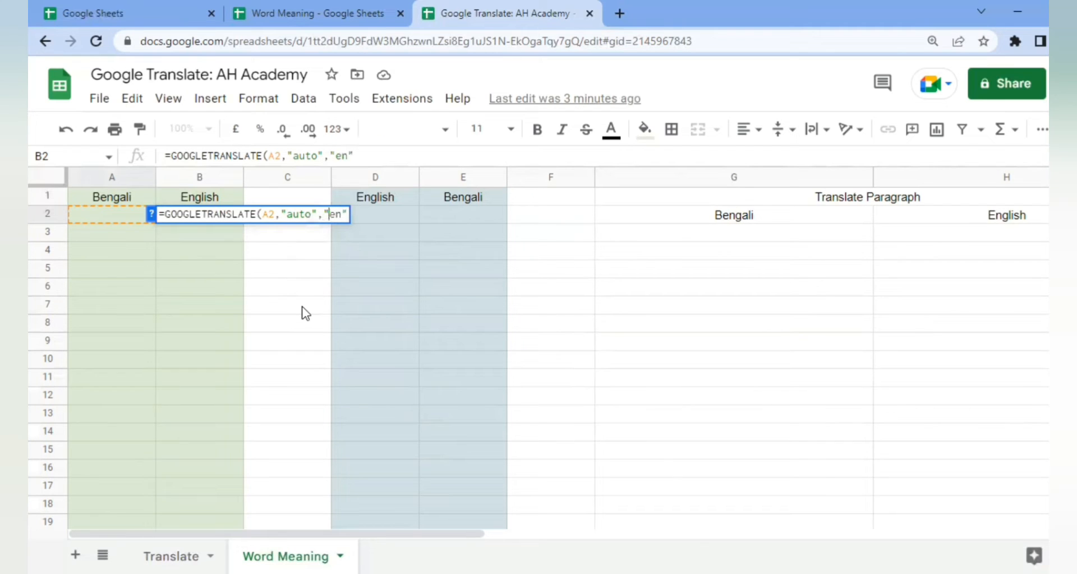
key(End)
text())
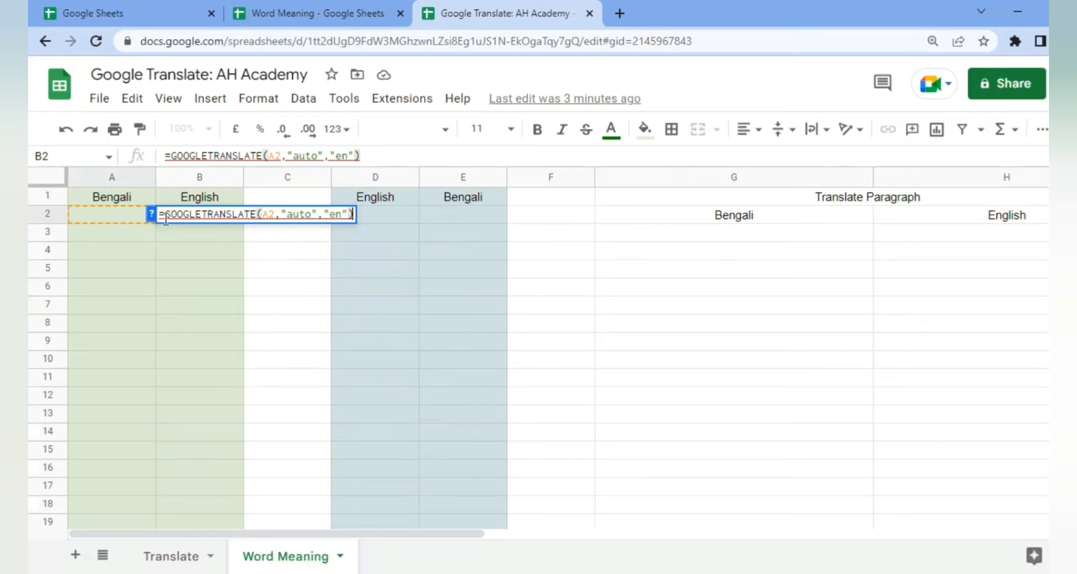
Step: Review the A2, "auto" and "en" arguments of the formula and commit it in B2
mouse_move(160, 213)
double_click(268, 215)
drag(282, 215, 315, 214)
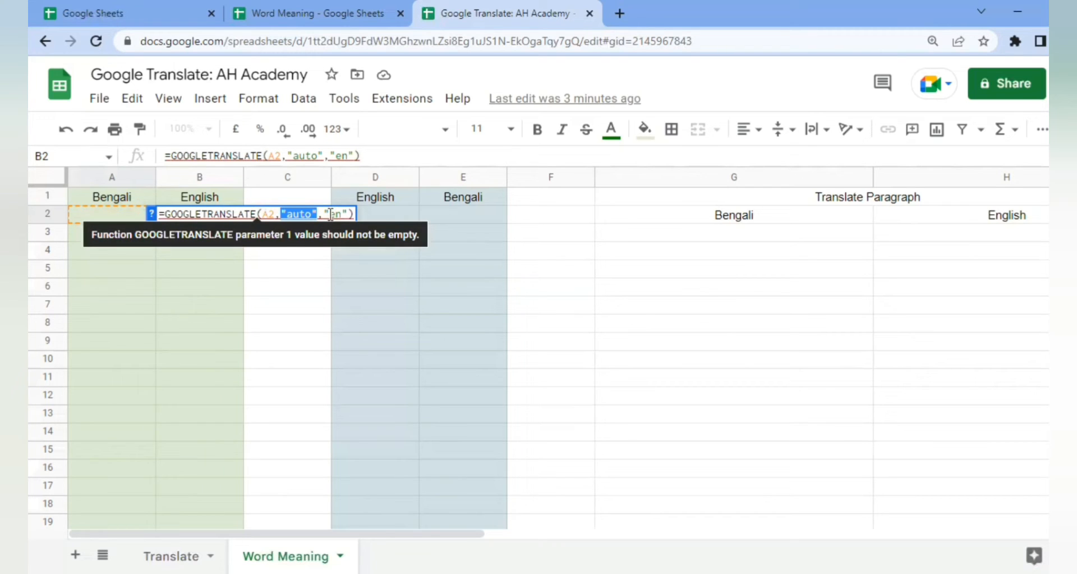
drag(330, 215, 341, 218)
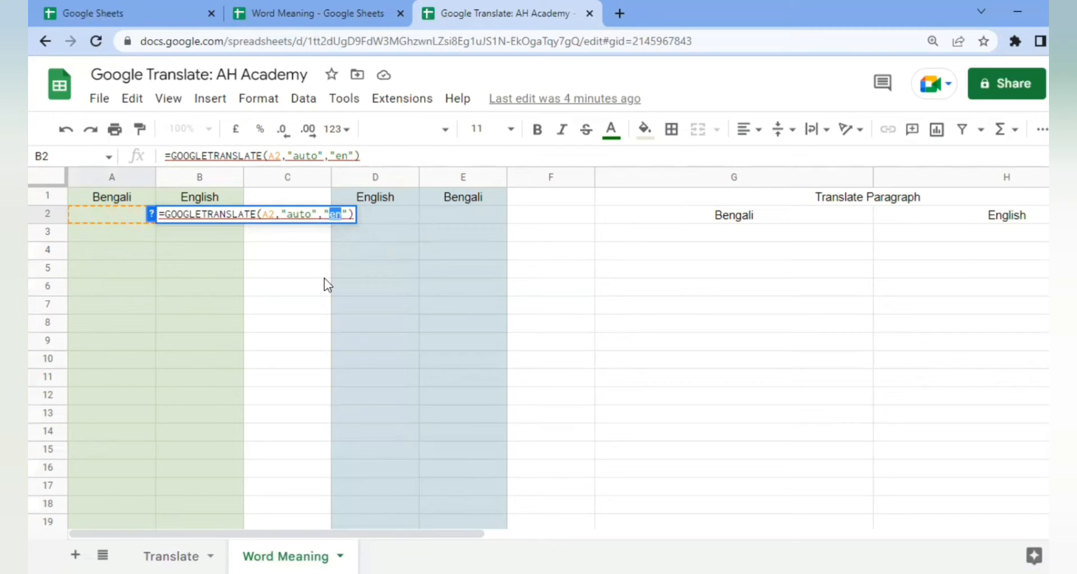
key(Return)
click(200, 215)
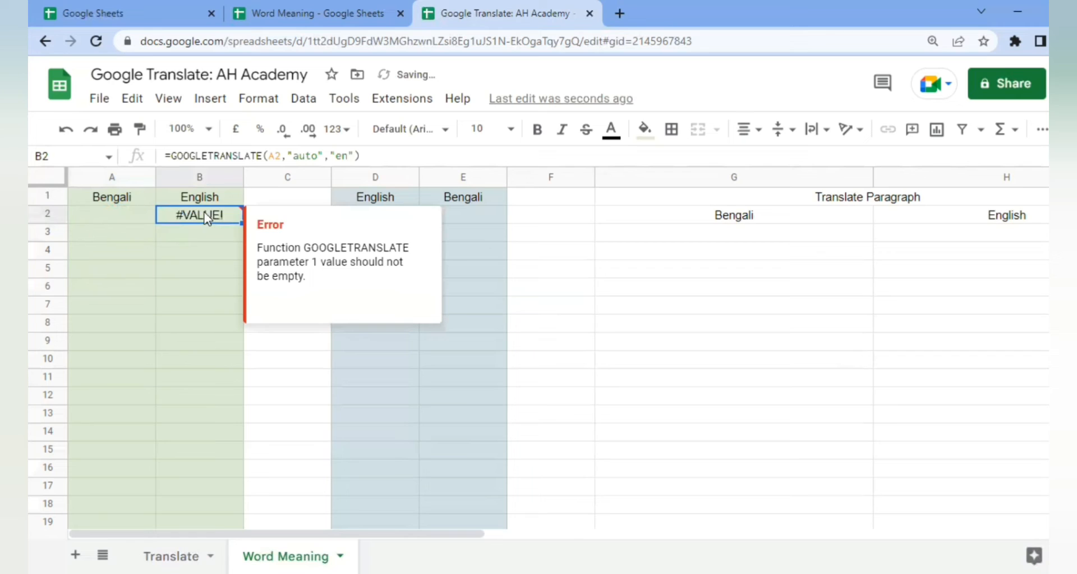
Step: Enter the word "Country" in A2 under the Bengali heading
click(139, 218)
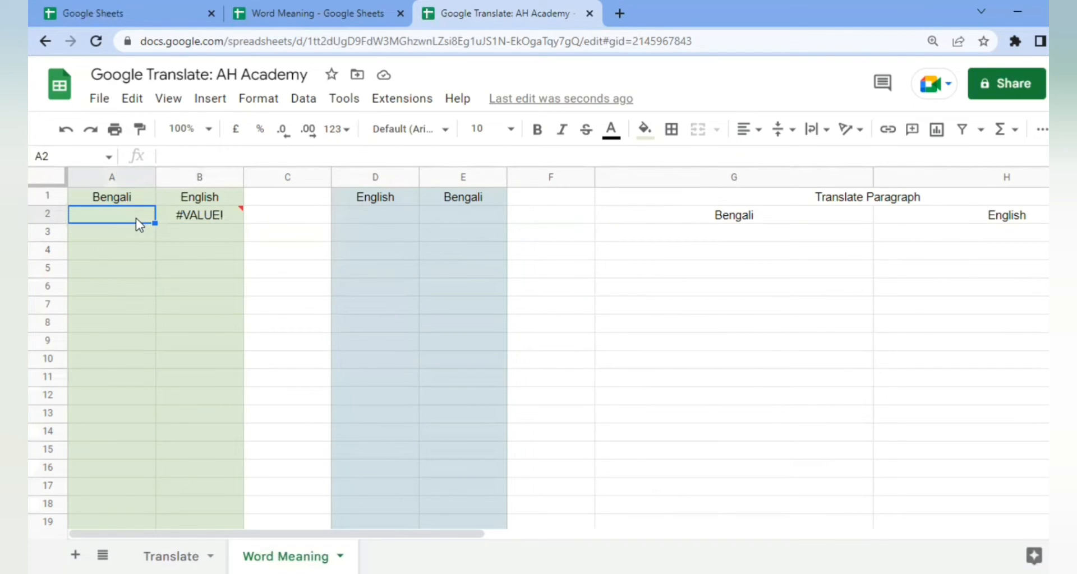
mouse_move(193, 216)
text(Country)
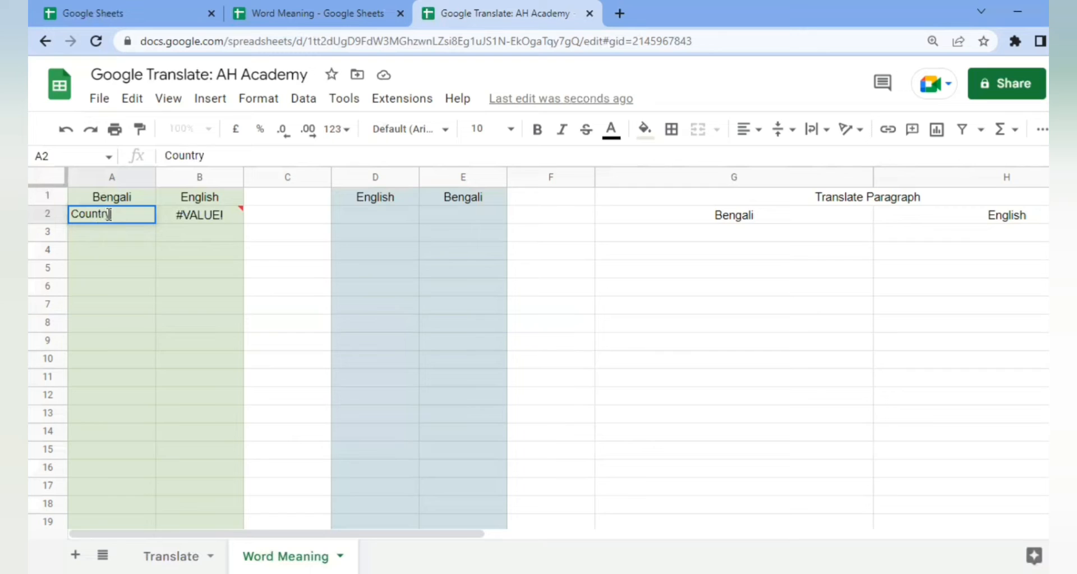
key(Return)
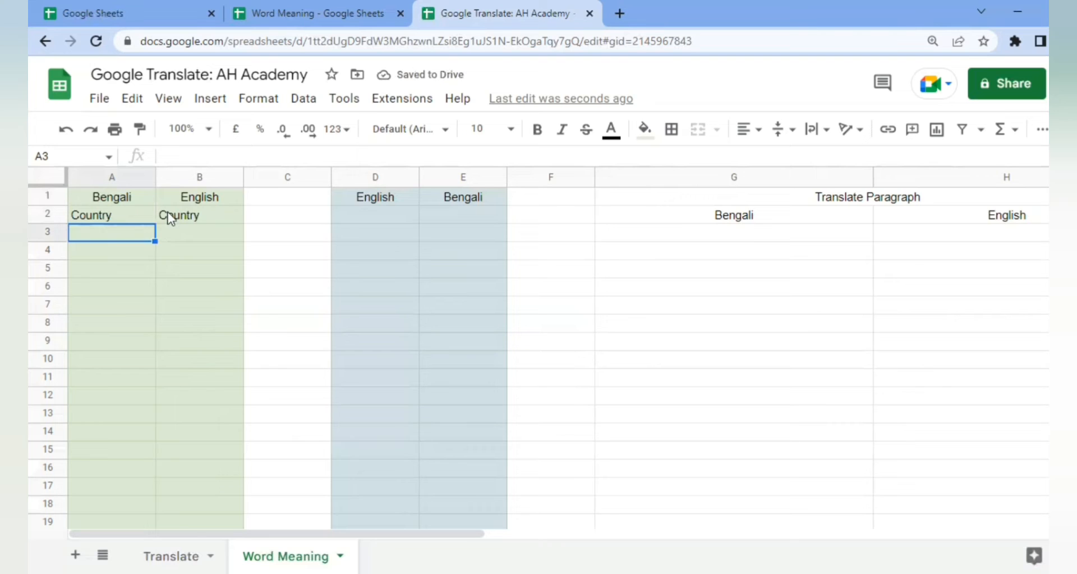
Step: Compare the word in A2 with its translation in B2, and fill the B2 formula down to B17
click(191, 220)
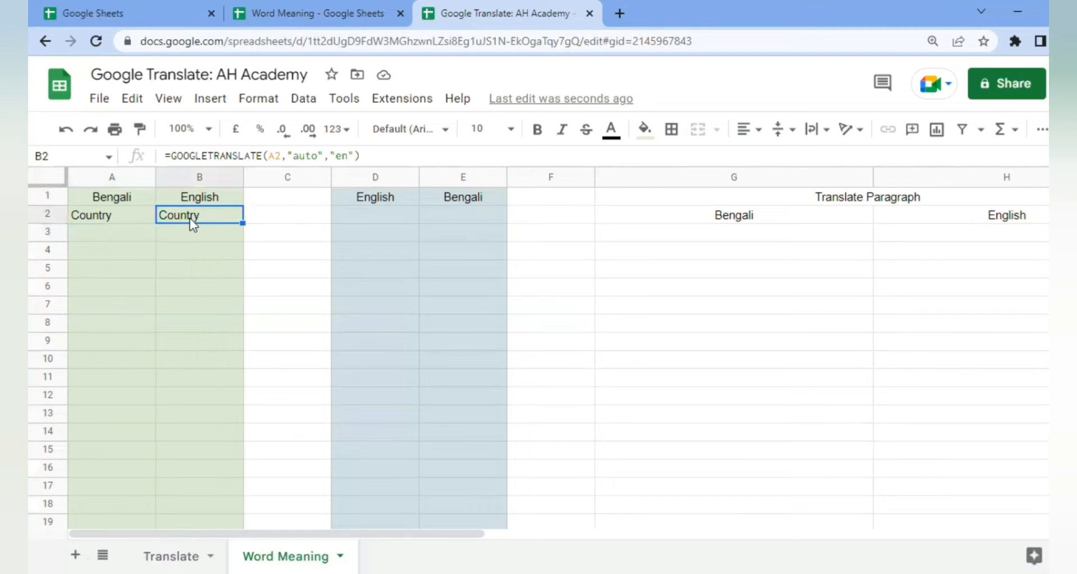
click(131, 216)
click(190, 211)
click(123, 221)
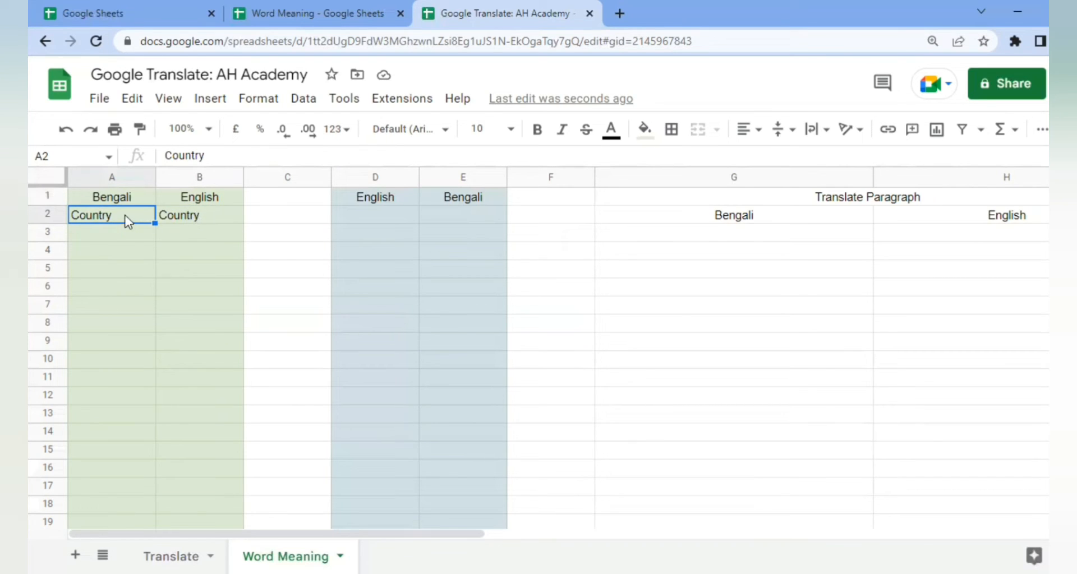
click(178, 215)
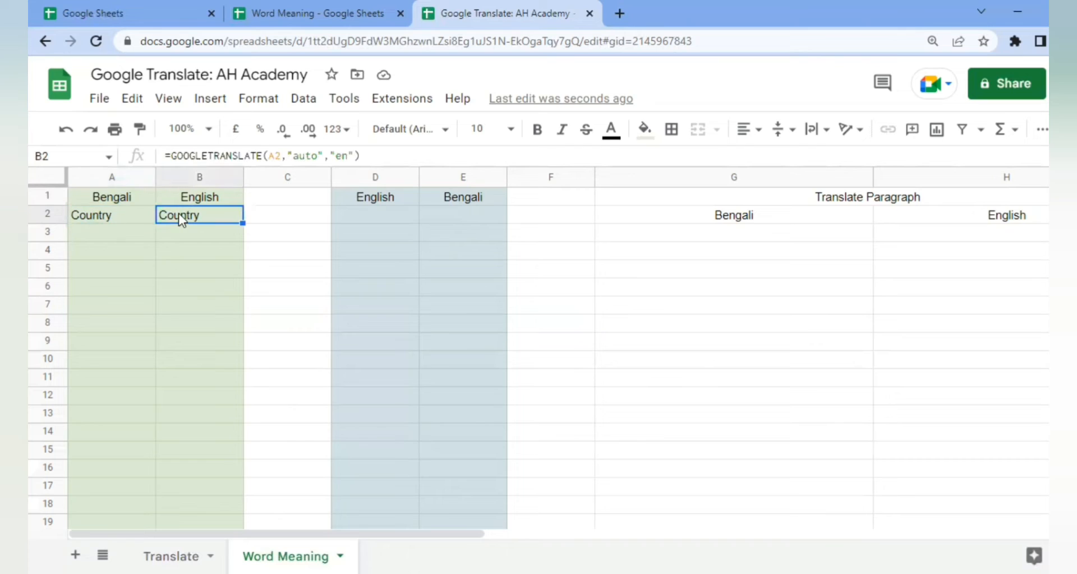
click(131, 217)
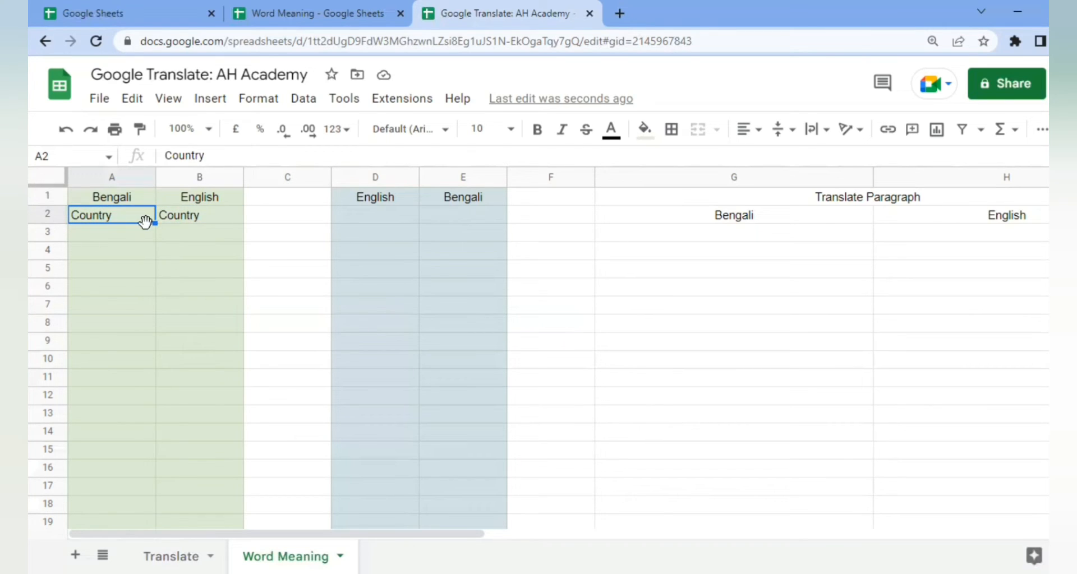
click(203, 219)
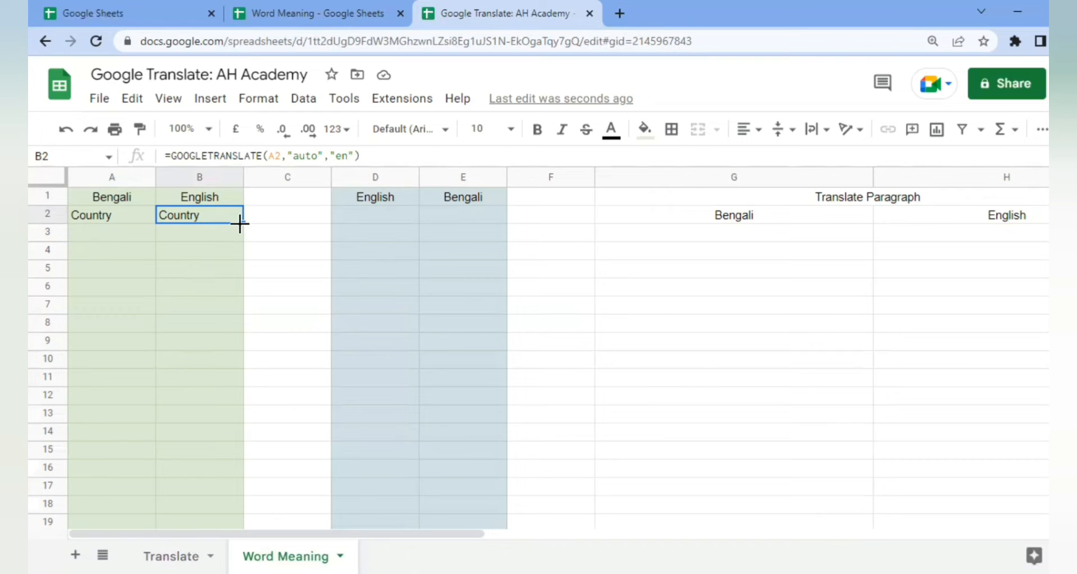
drag(241, 223, 227, 481)
Step: Enter the Bengali word "দেশ" in A3 and check its English translation in B3
click(138, 235)
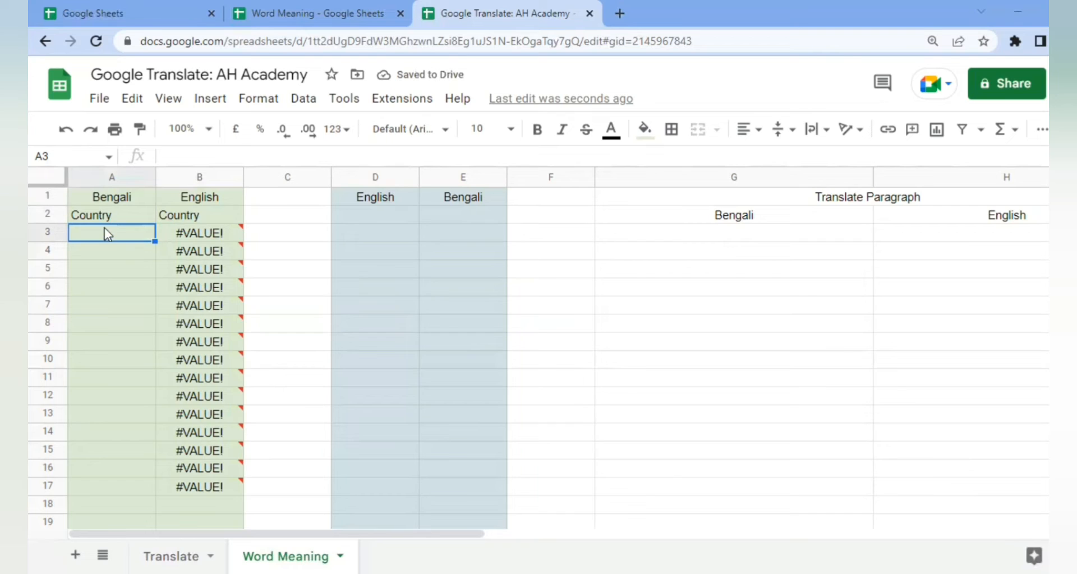
text(দেশ)
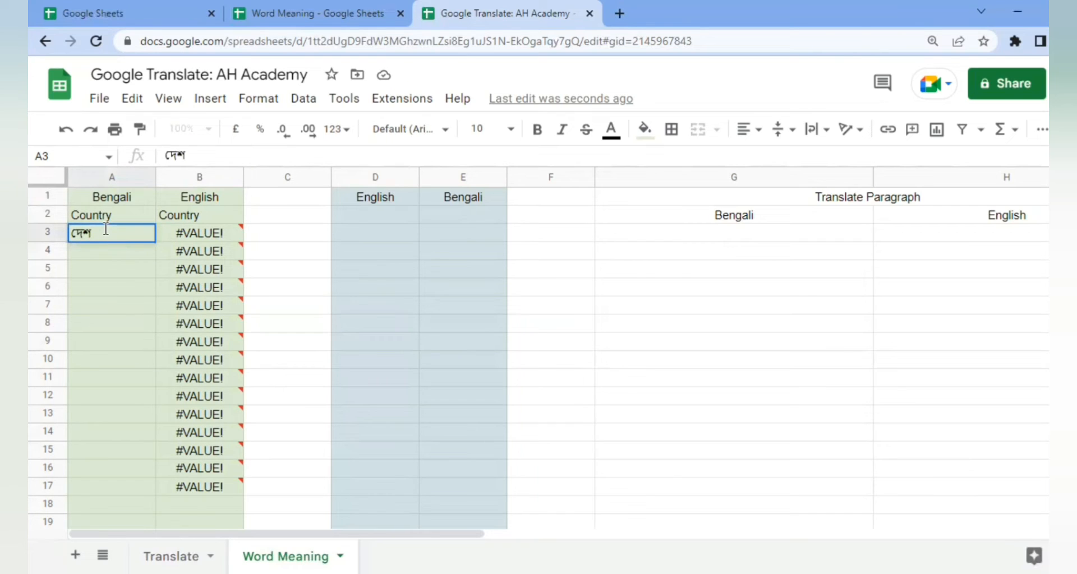
key(Return)
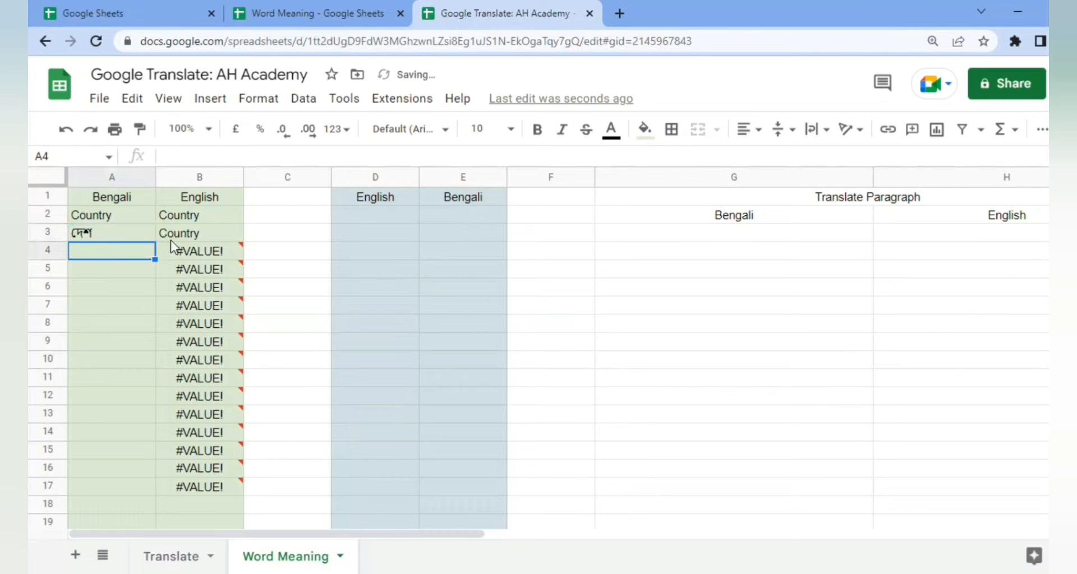
click(170, 234)
click(98, 239)
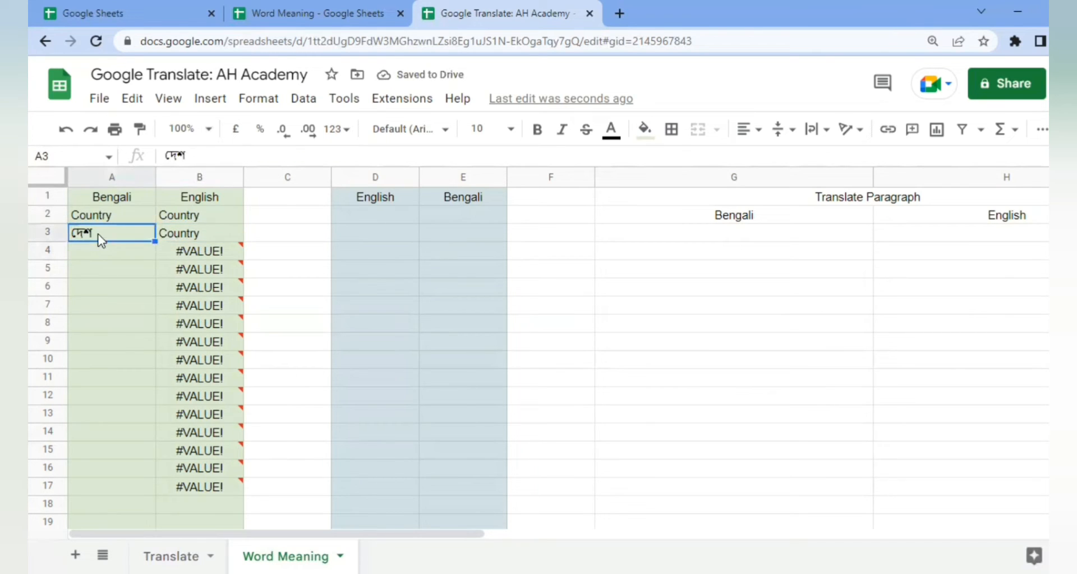
click(180, 239)
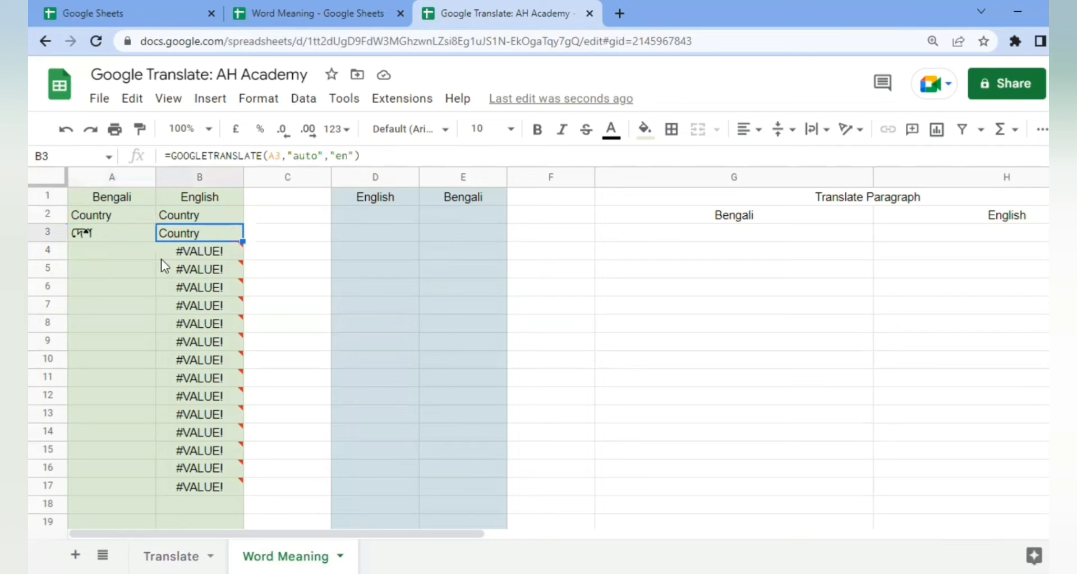
Step: Enter the Bengali word "বই" in A4 and check its English translation in B4
click(128, 252)
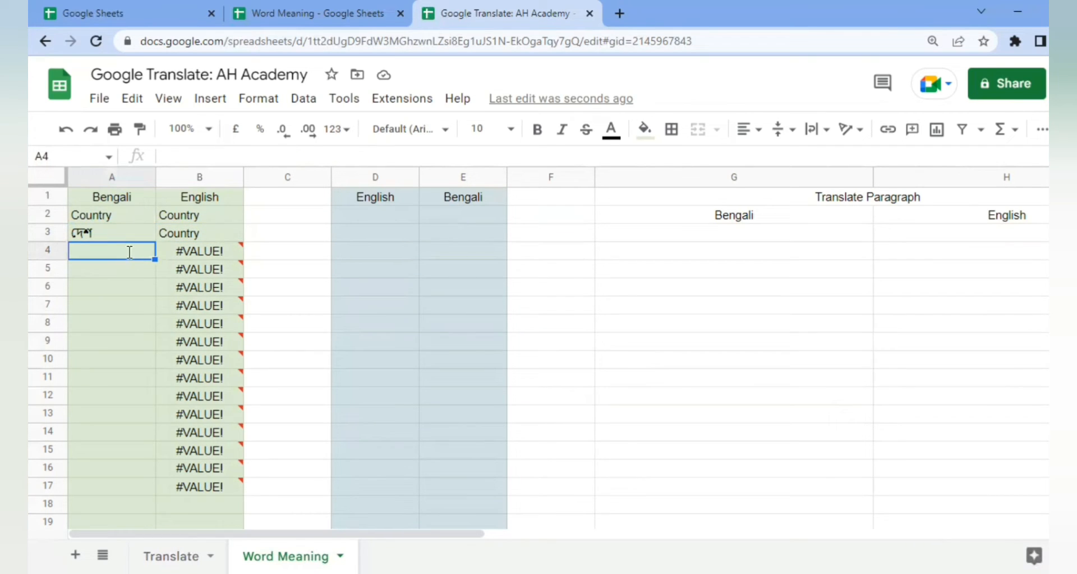
text(গগগ)
key(BackSpace)
key(BackSpace)
key(BackSpace)
text(ব)
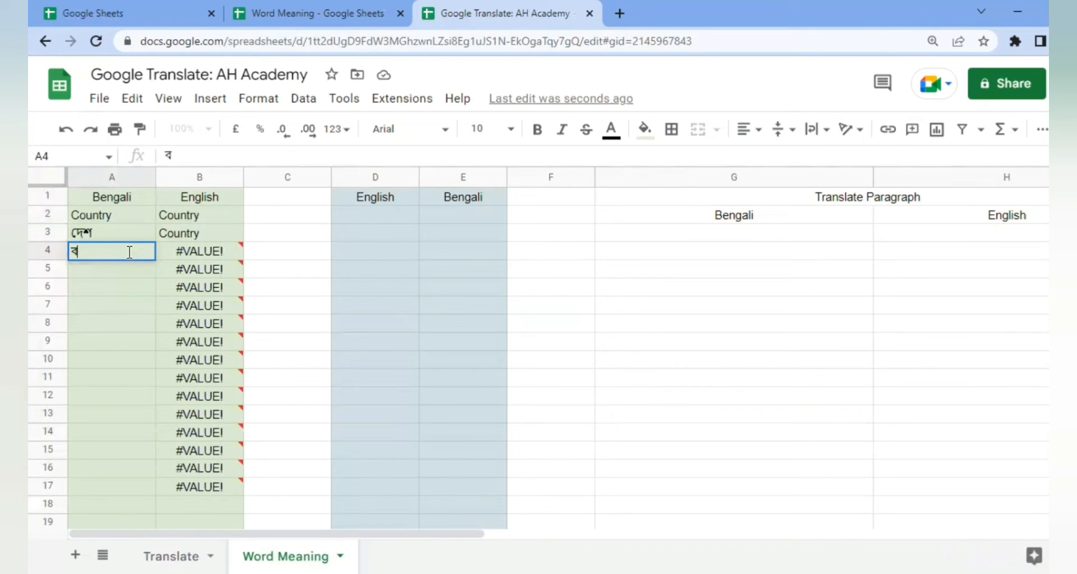
text(ই)
key(Return)
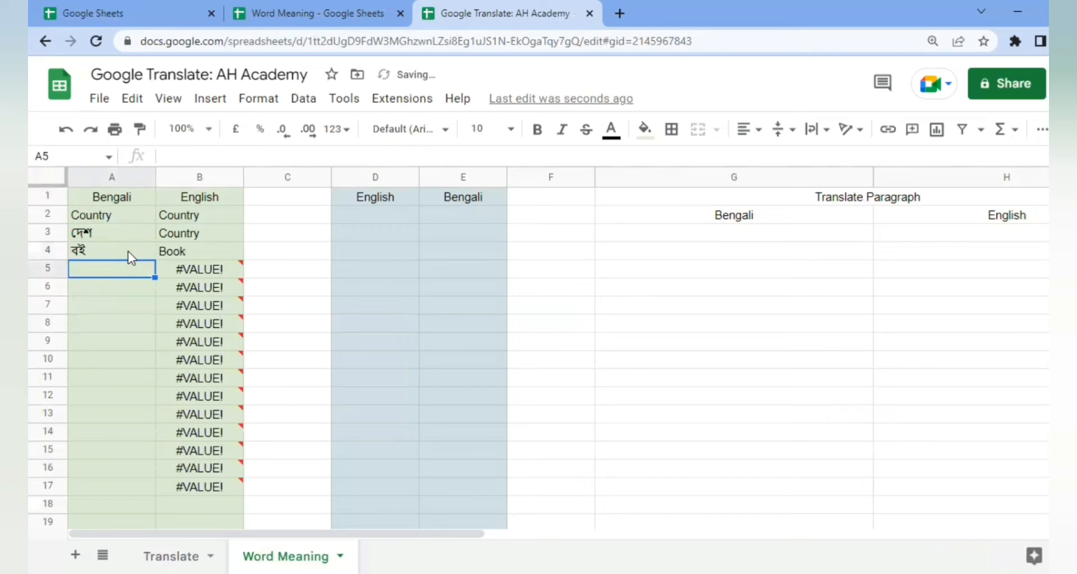
click(196, 252)
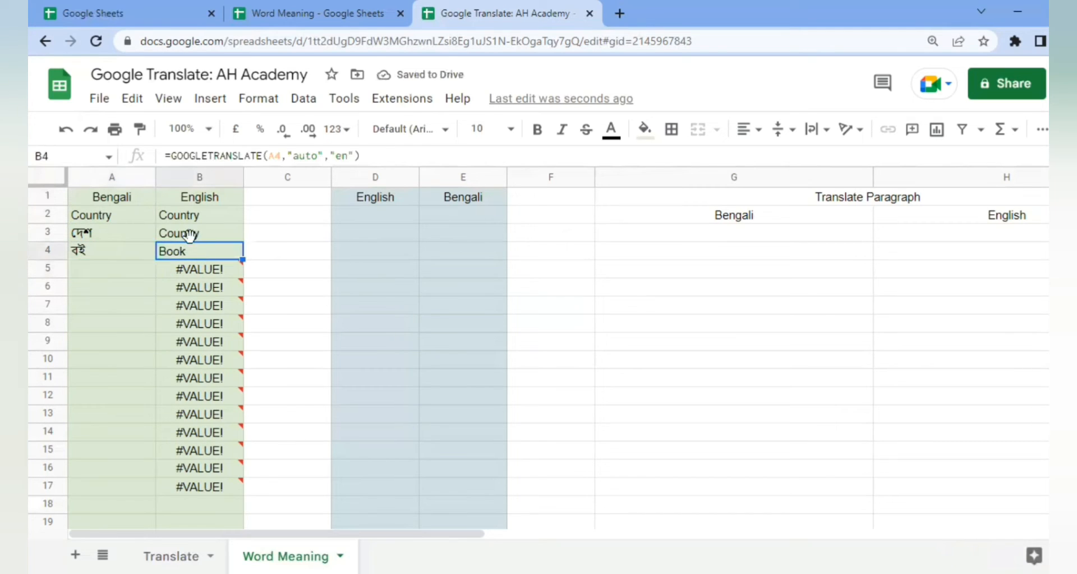
Step: Replace the word in A2 with the Bengali word "রাস্তা" and check its English translation in B2
click(123, 215)
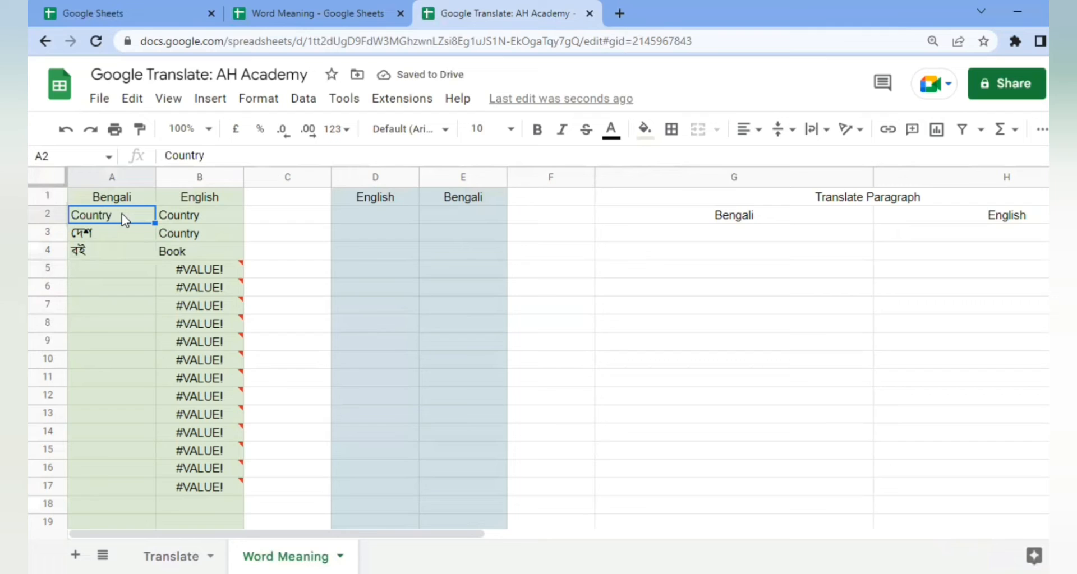
text(রাস)
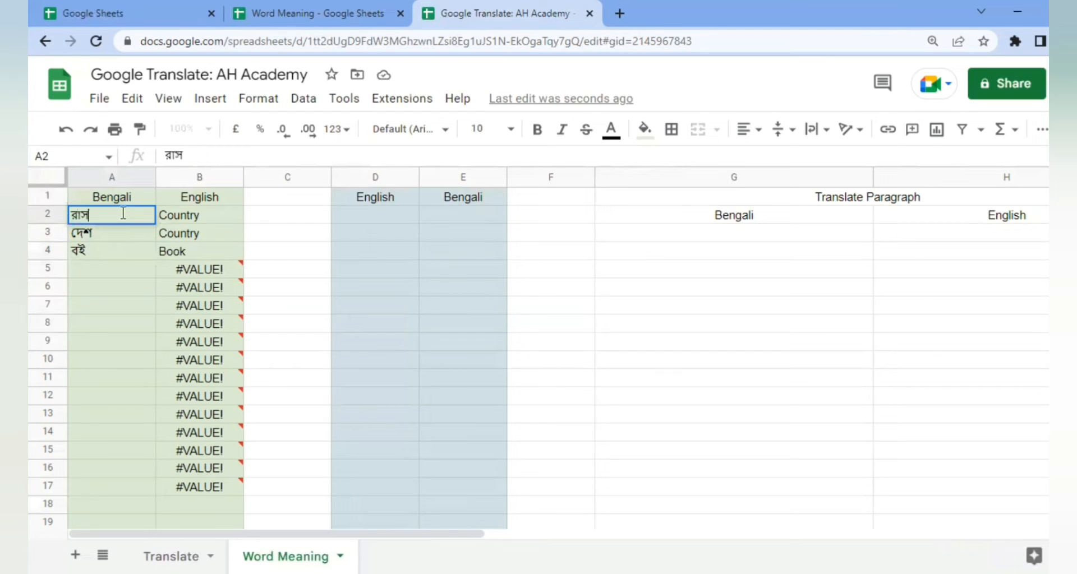
text(্তা)
key(Return)
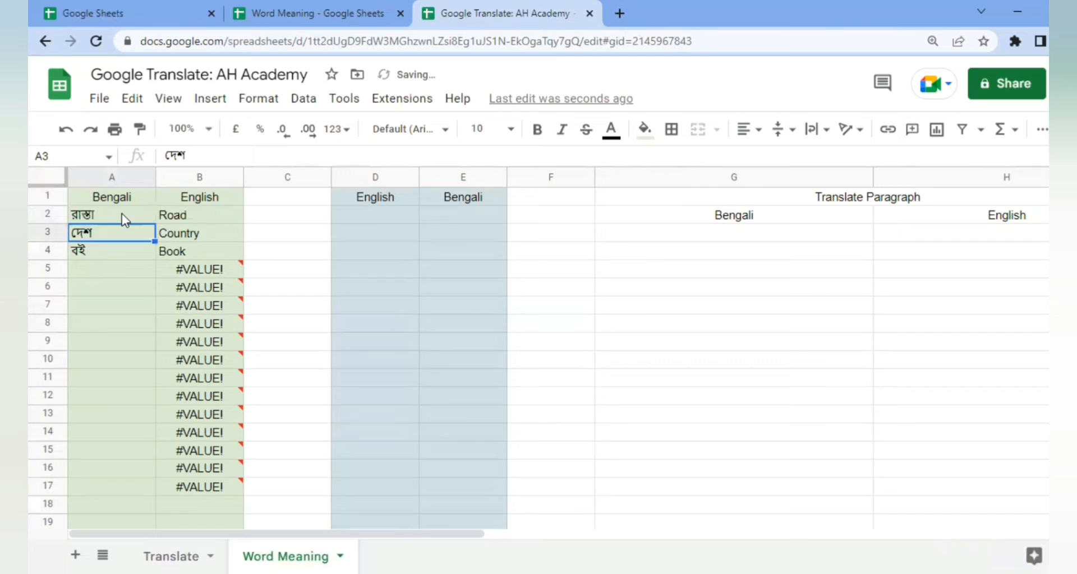
click(170, 220)
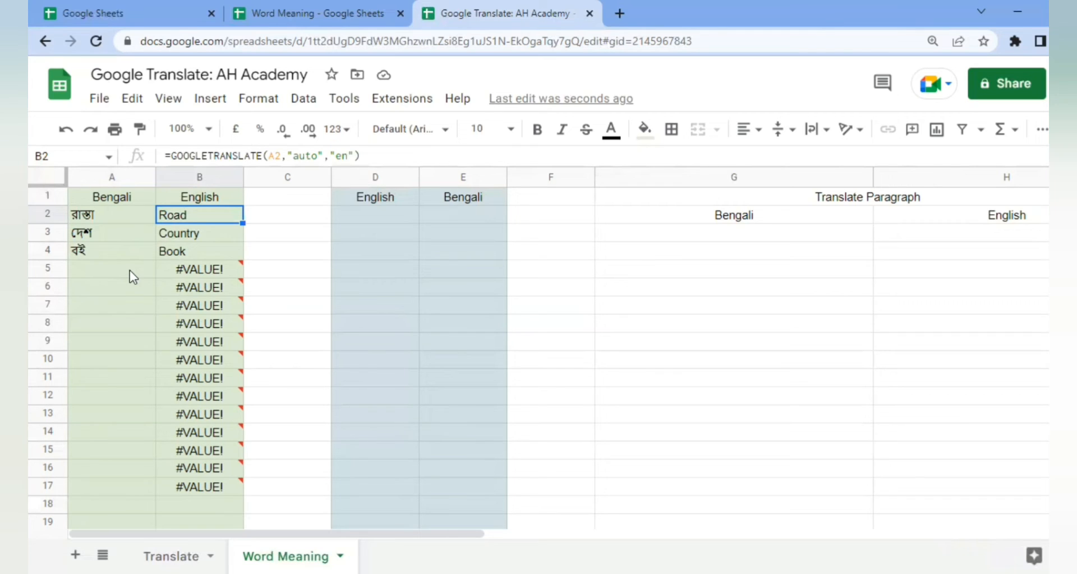
Step: Copy the English translations in B2:B4 and paste them as plain values into D2:D4 under the English heading
click(375, 220)
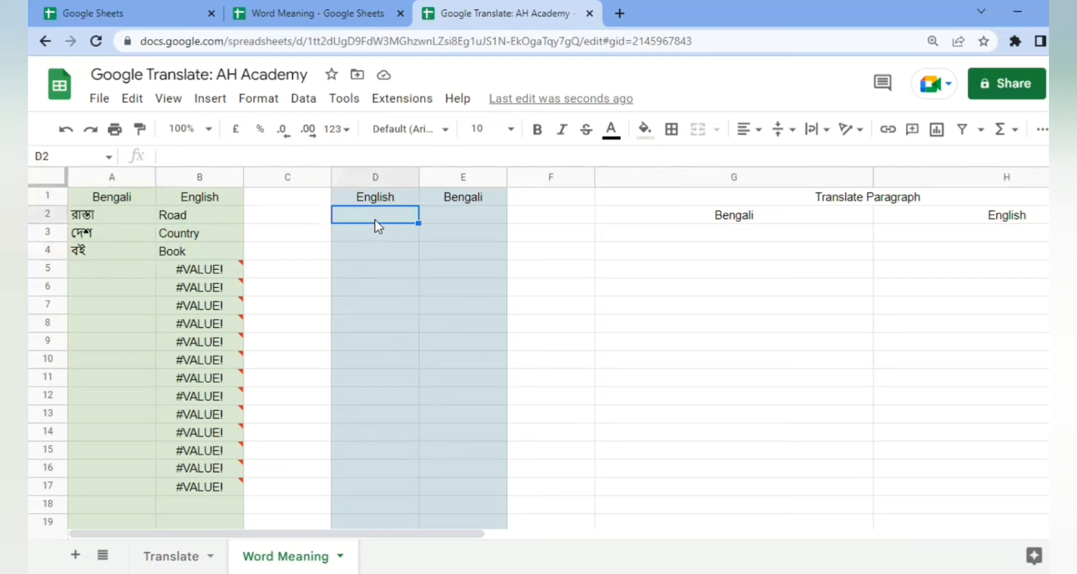
click(229, 221)
drag(226, 249, 217, 255)
key(ctrl+c)
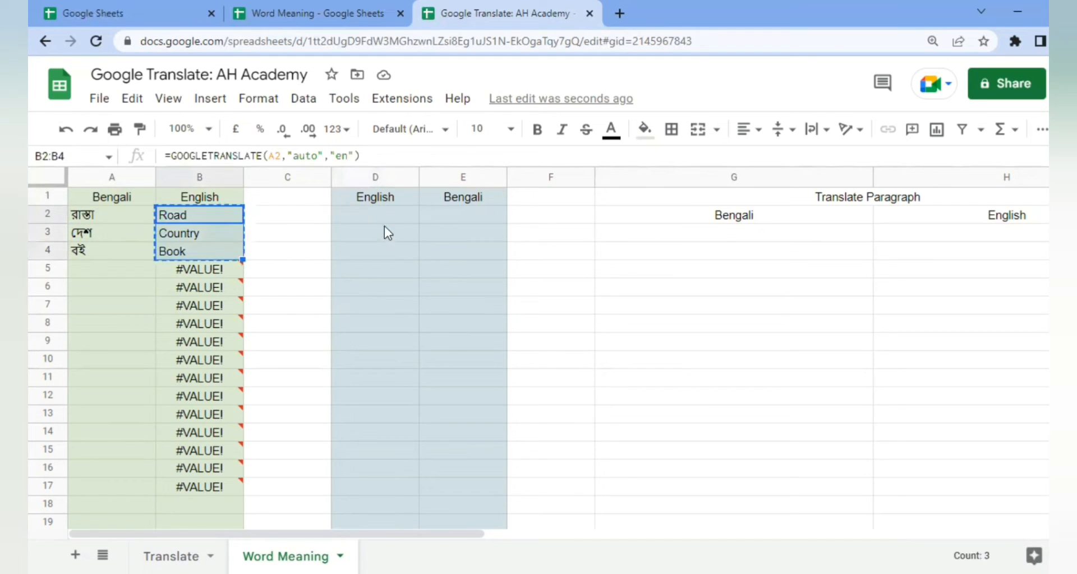
click(390, 230)
key(ctrl+v)
click(370, 235)
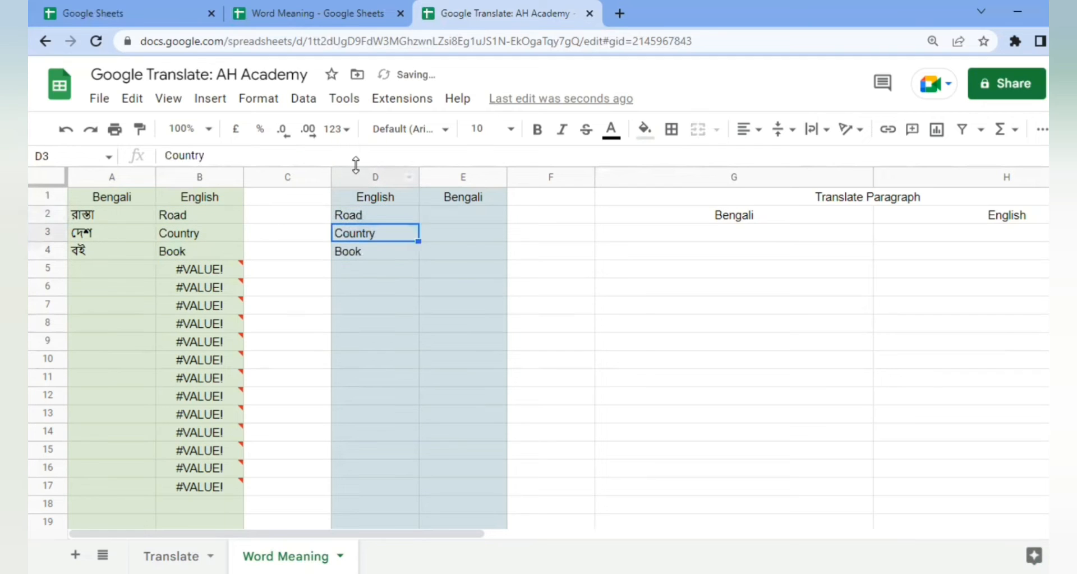
Step: Begin a GOOGLETRANSLATE formula in E2, under the Bengali heading beside the word "Road"
click(383, 218)
key(Right)
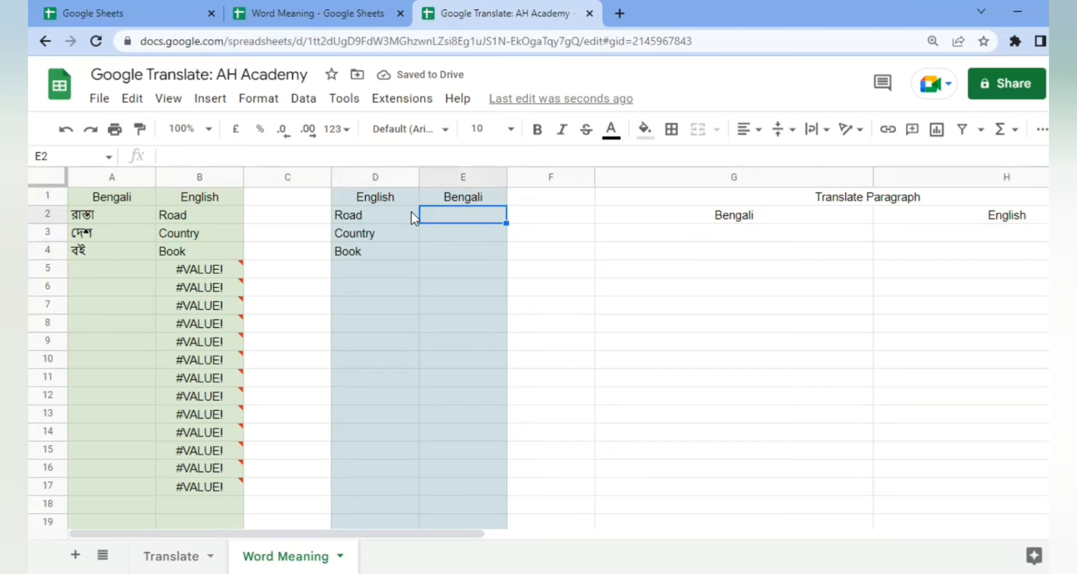
click(411, 212)
key(Right)
text(=)
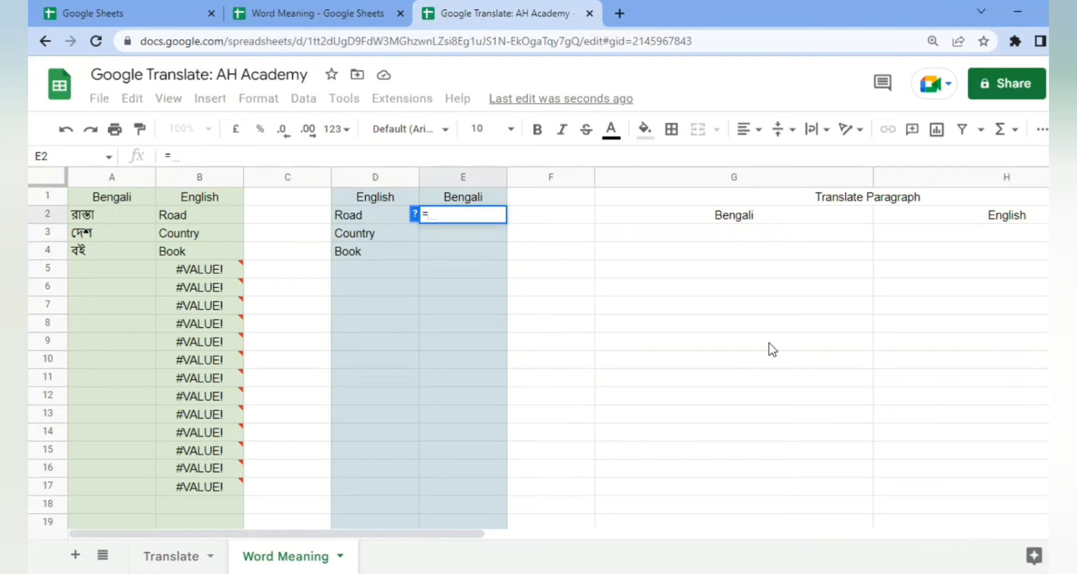
text(G)
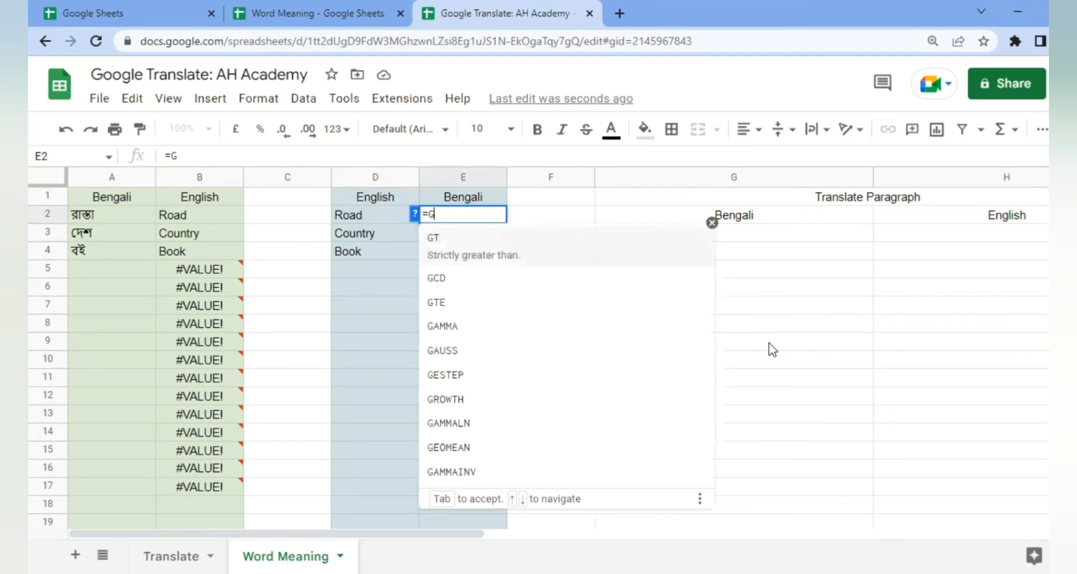
text(oogletran)
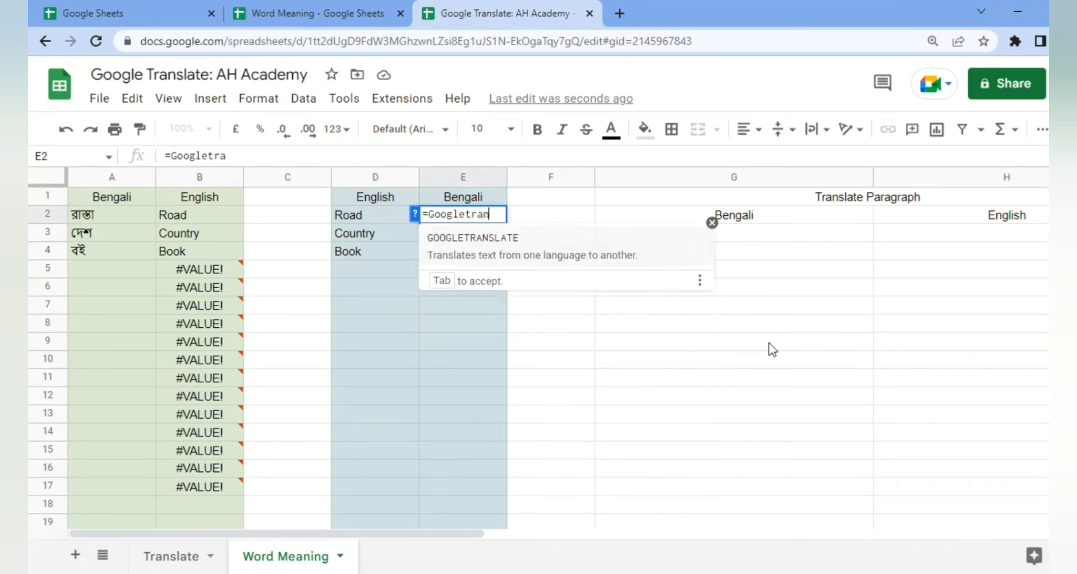
text(slate)
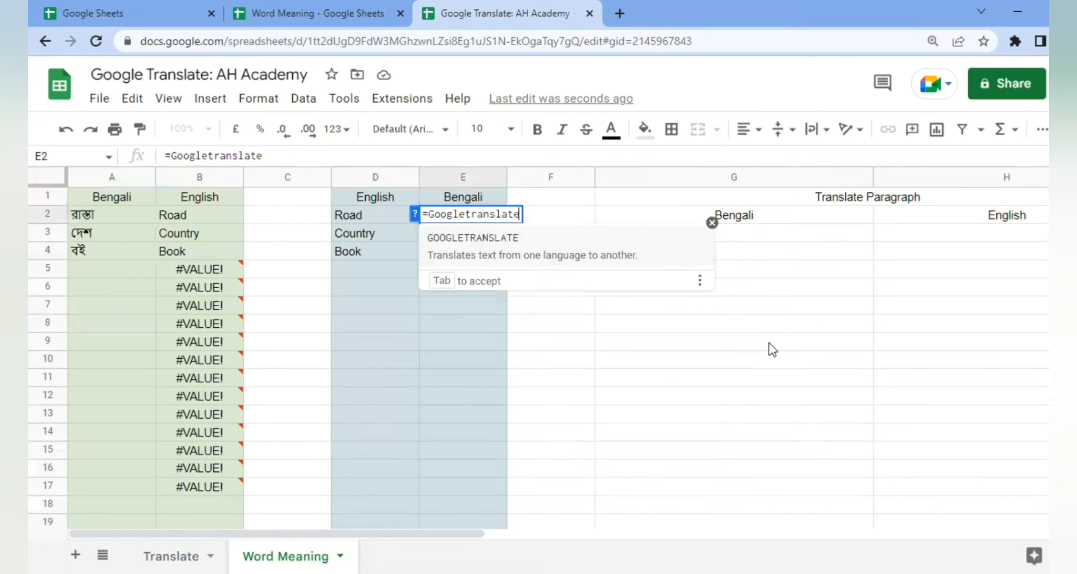
text(()
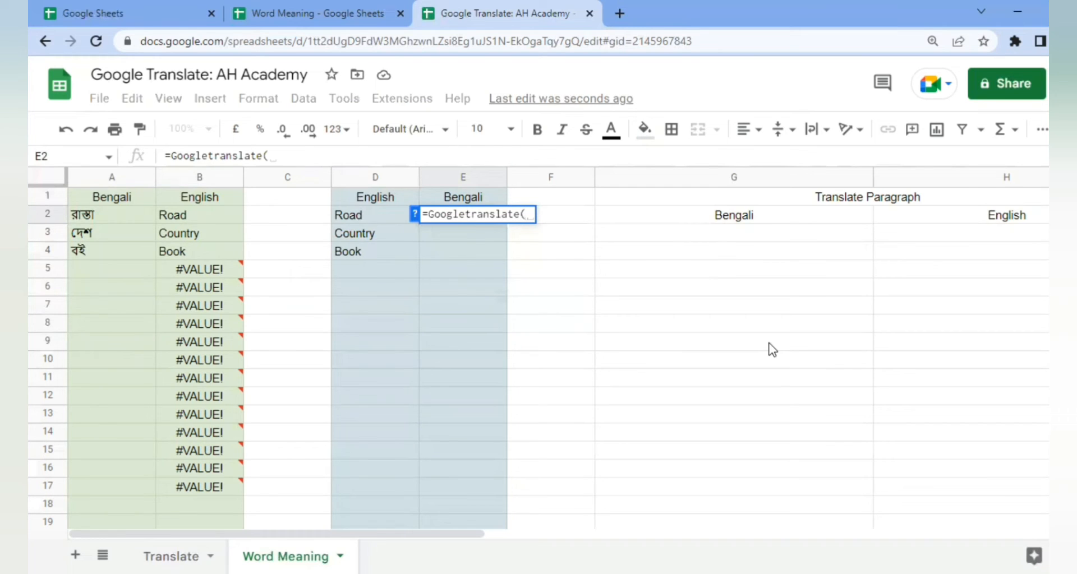
Step: Complete the E2 formula with D2 as the text, "auto" as the source language and an empty target language
click(374, 218)
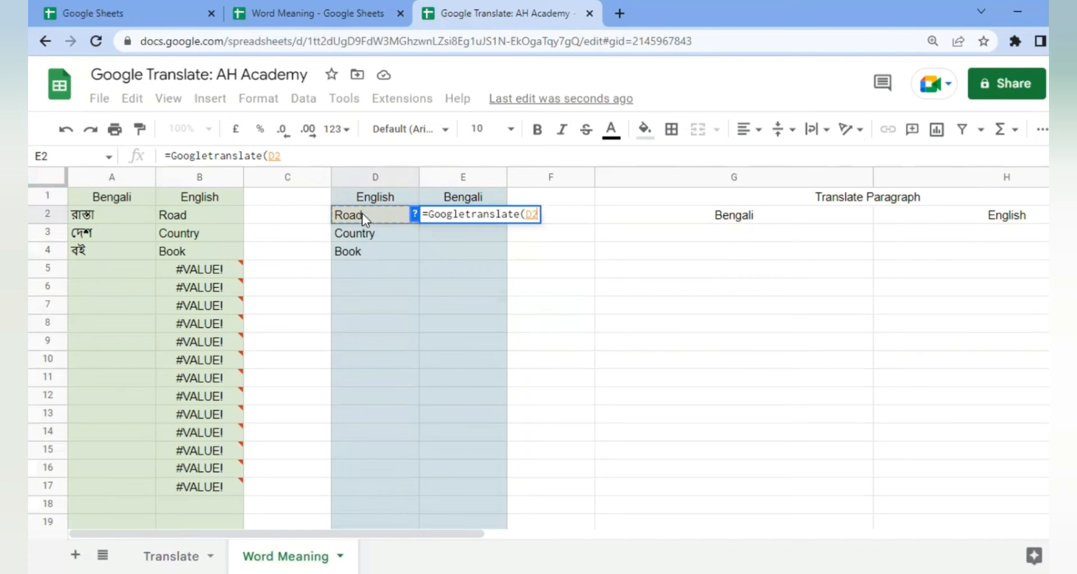
text(,)
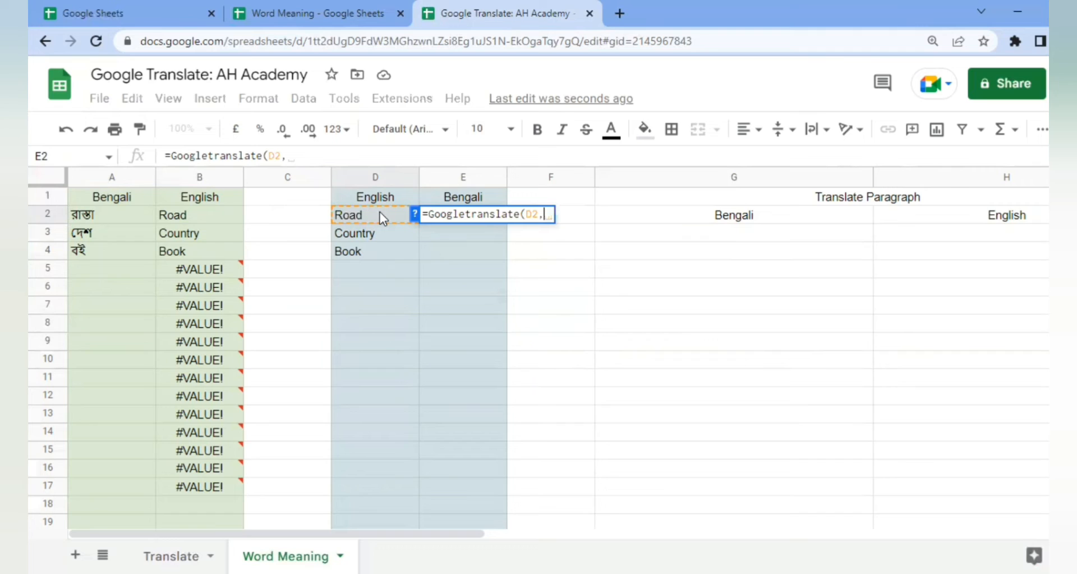
text("aut)
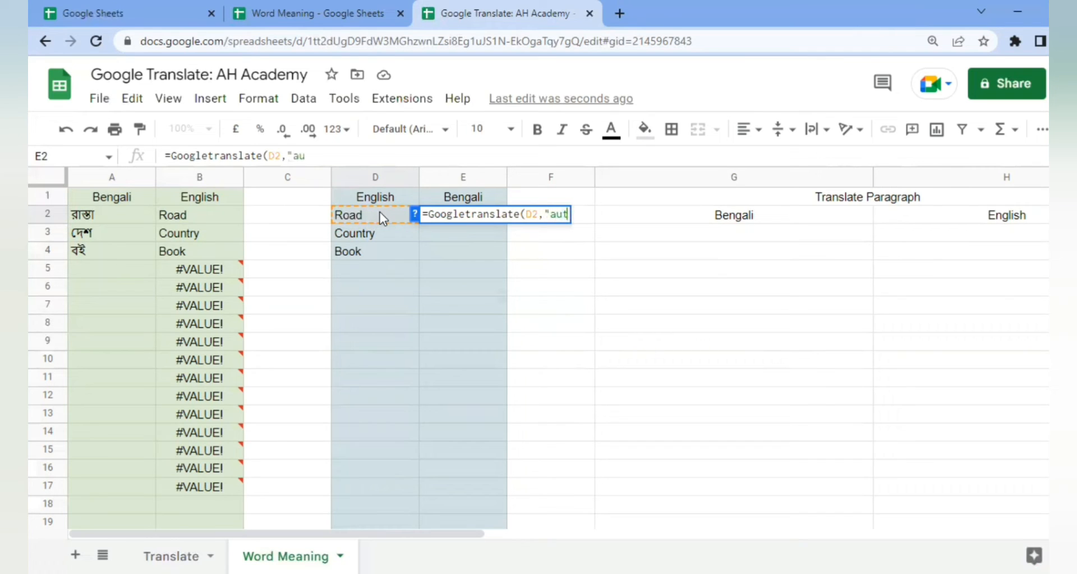
text(o",)
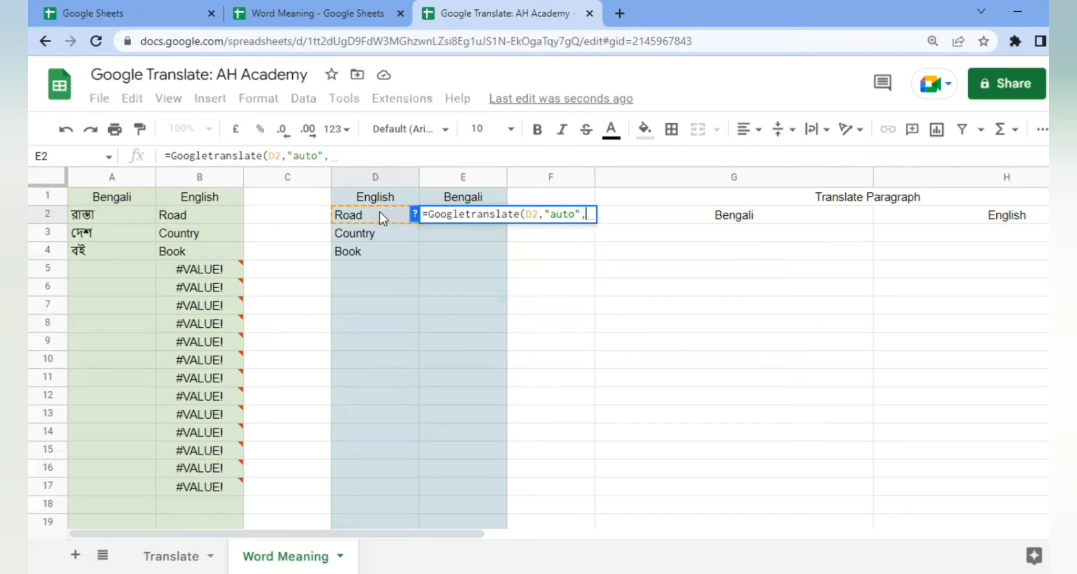
text(")
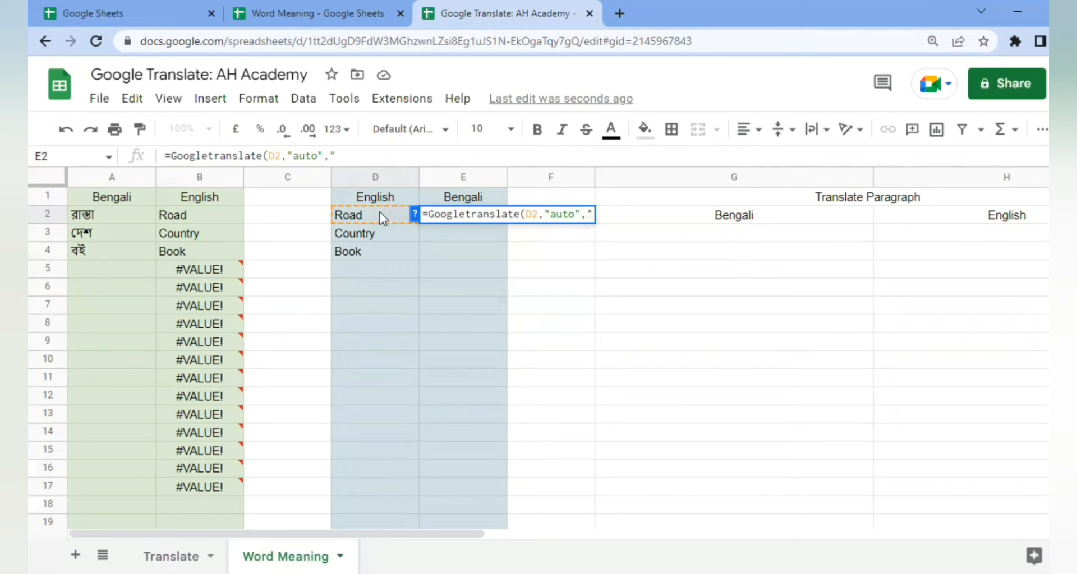
click(369, 174)
key(Right)
key(Down)
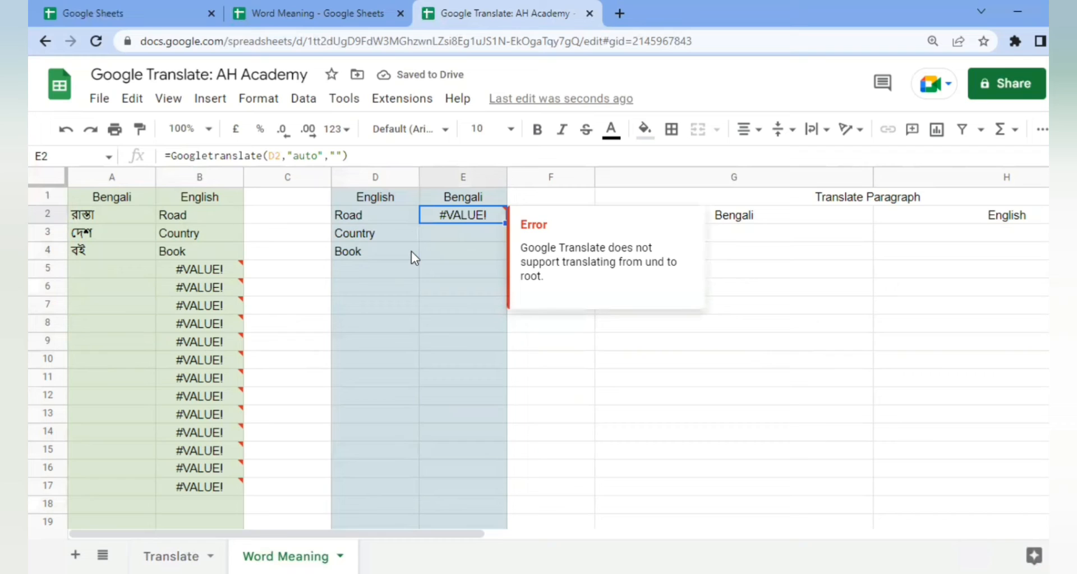
Step: Set the target language in the E2 formula to "bn", giving =Googletranslate(D2,"auto","bn")
click(337, 155)
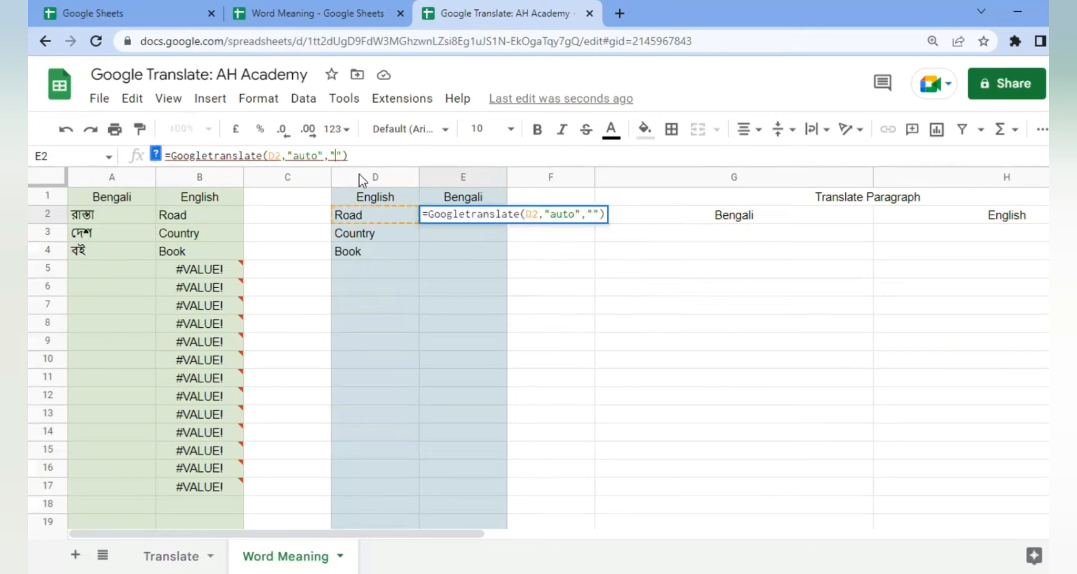
text(bn)
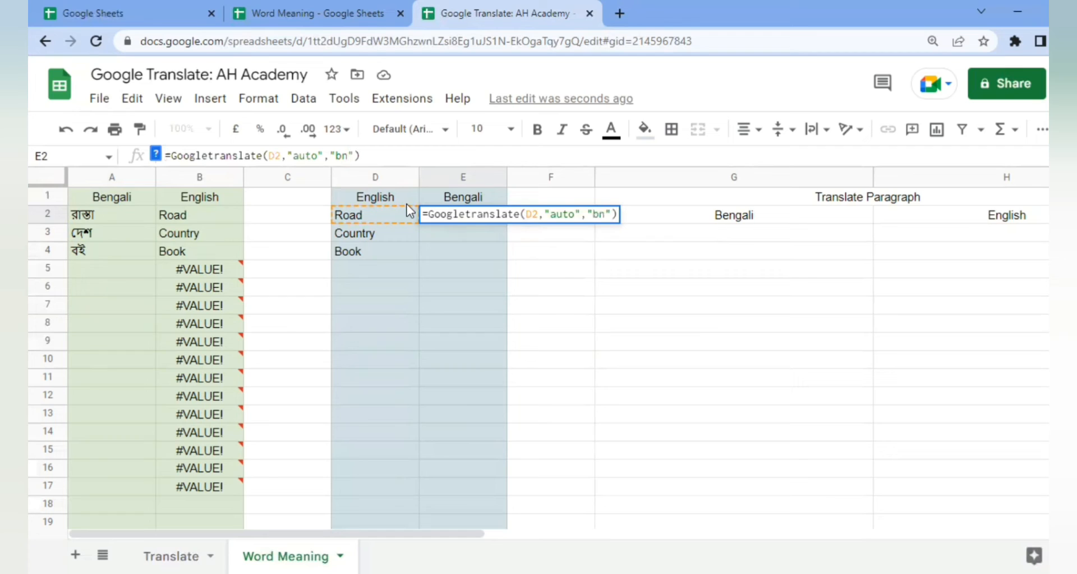
key(Right)
key(Right)
key(Return)
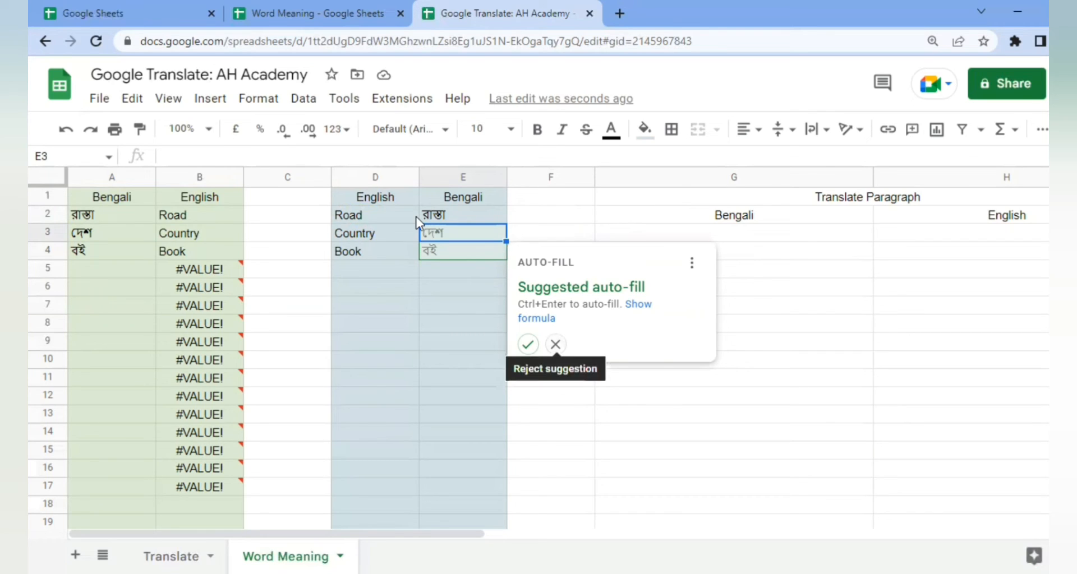
Step: Accept the suggested auto-fill for E3:E4 and extend the translation formula down to E13
click(528, 344)
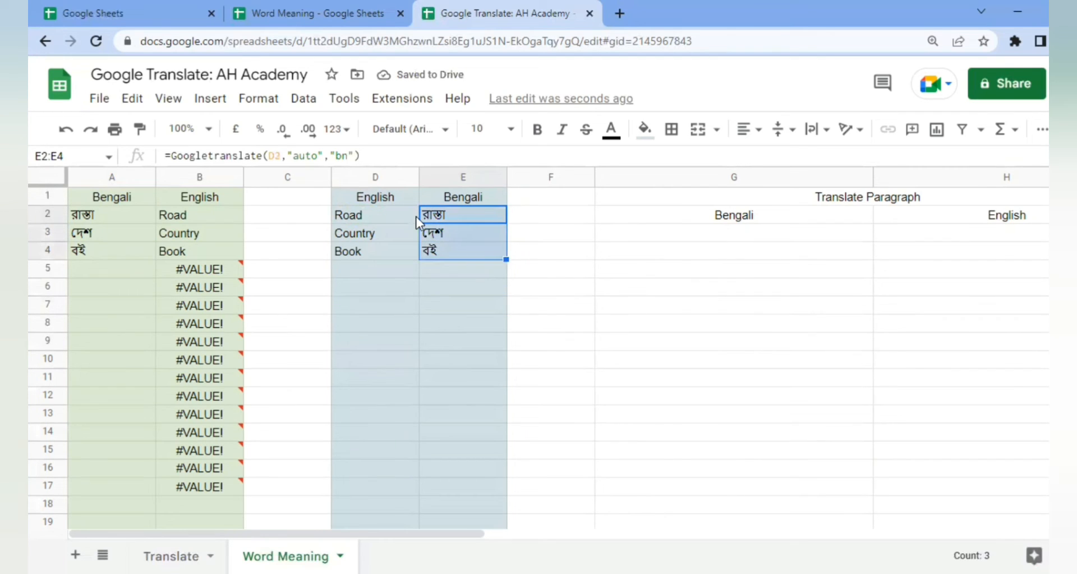
key(Down)
key(Down)
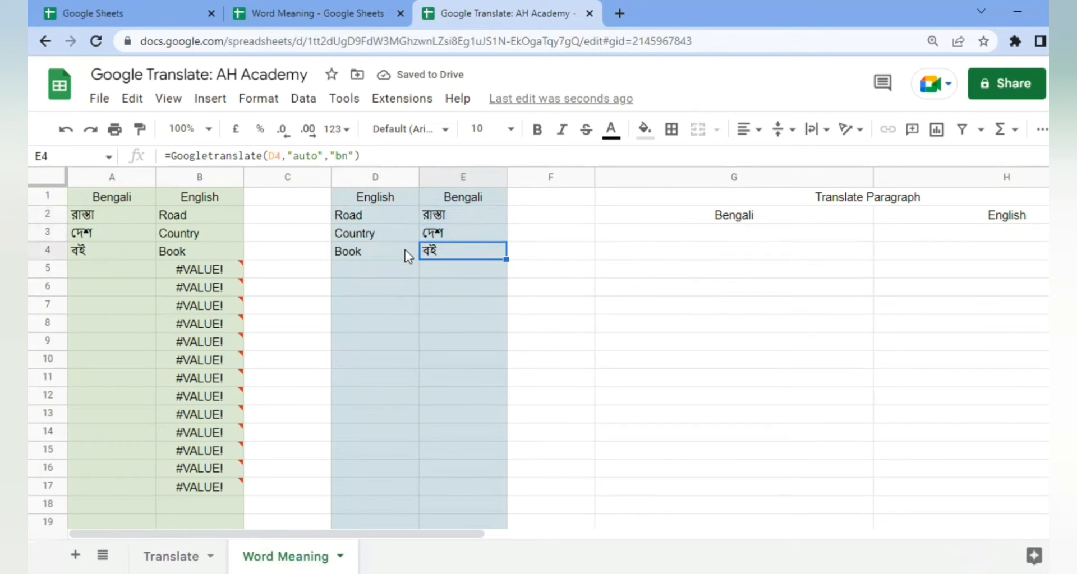
click(411, 238)
key(Right)
key(Down)
drag(506, 259, 498, 403)
click(550, 342)
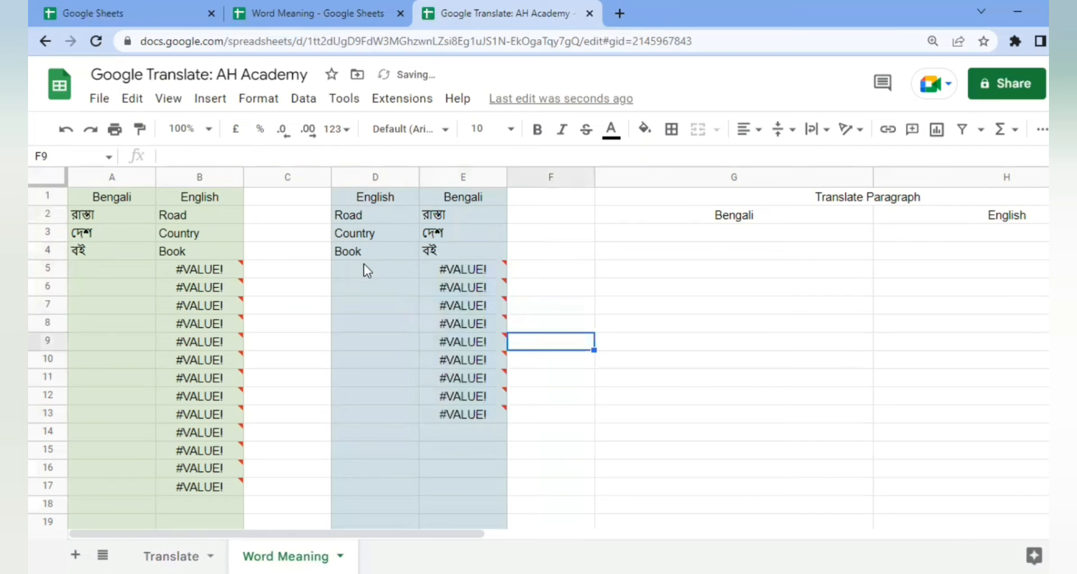
Step: Enter the English word "Chair" in D5 for translation into Bengali
click(365, 269)
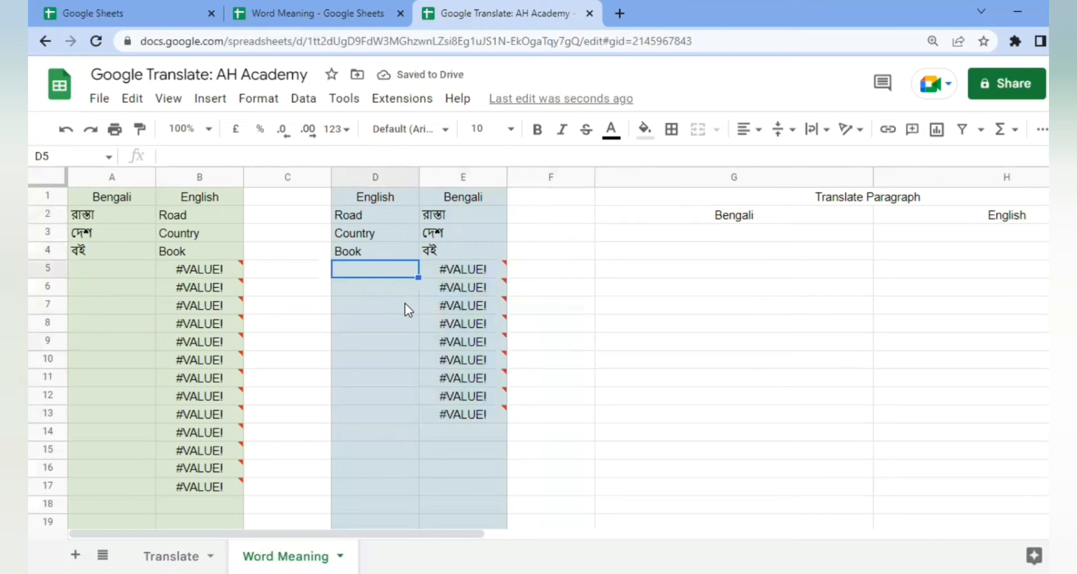
text(Chi)
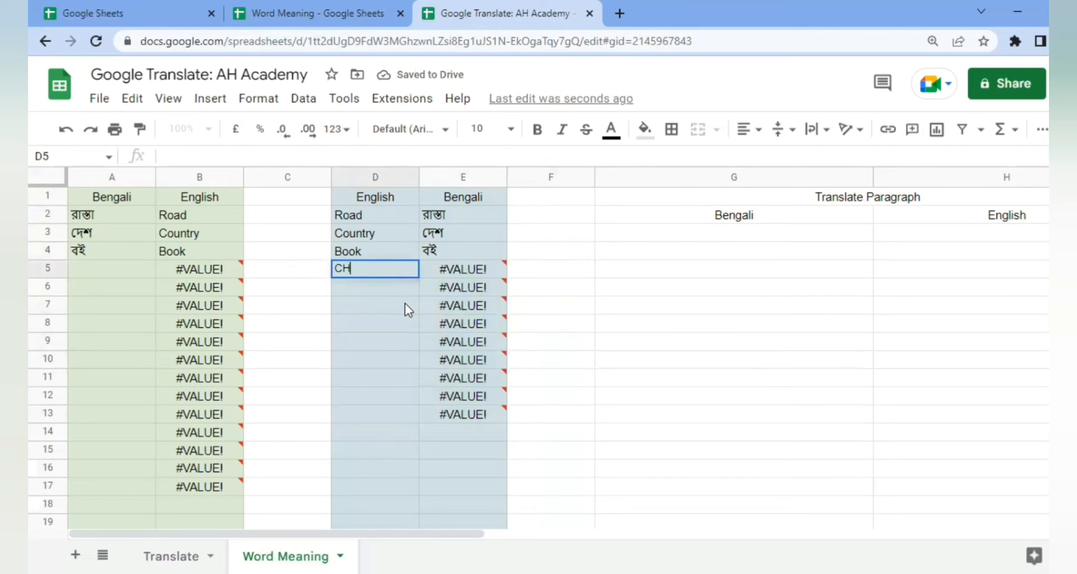
key(BackSpace)
key(BackSpace)
key(BackSpace)
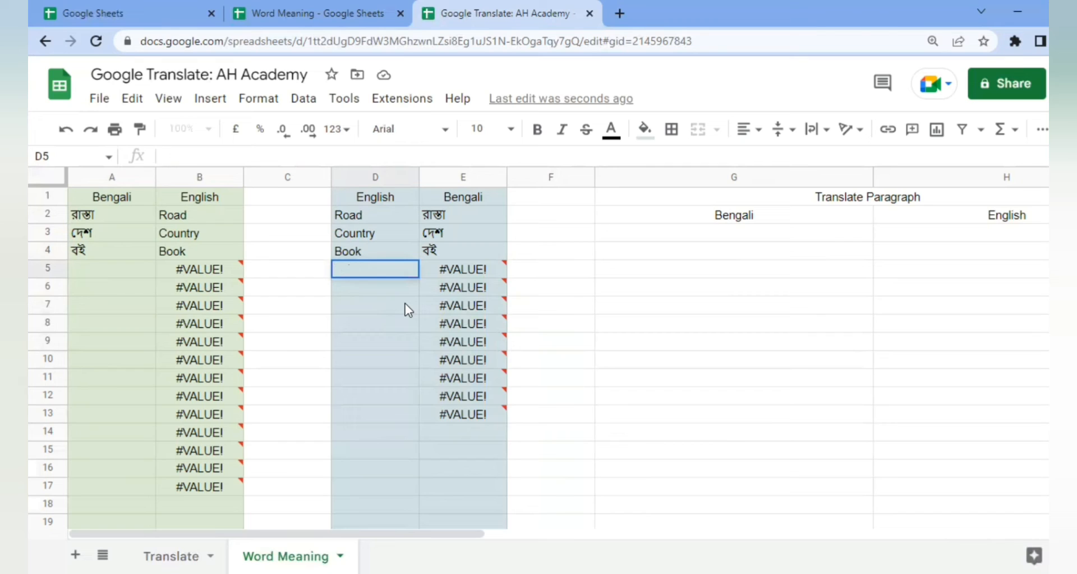
text(Chair)
key(Return)
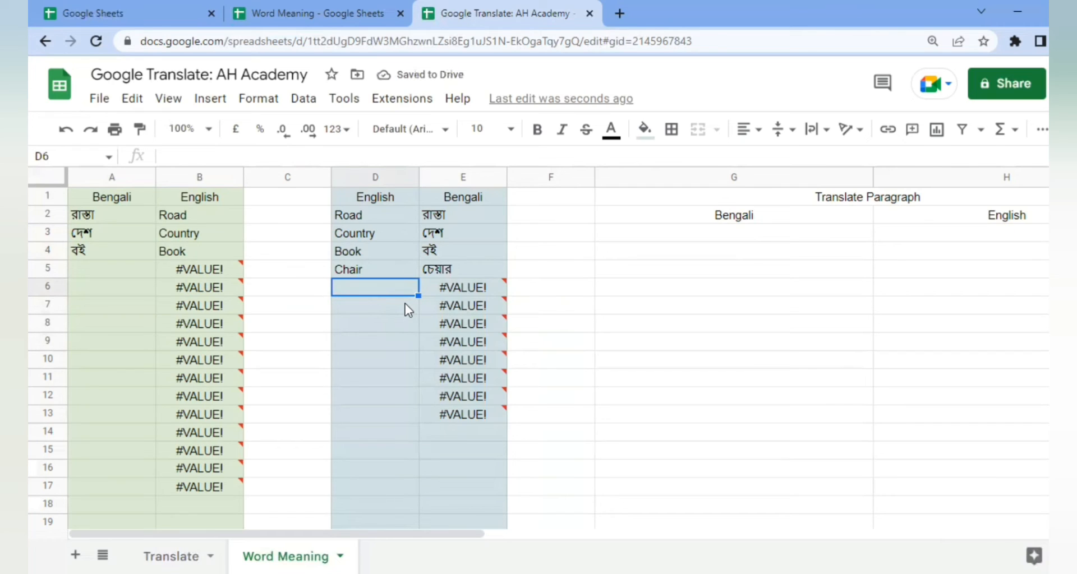
Step: Enter the English words "Window" in D6 and "Door" in D7
text(Window)
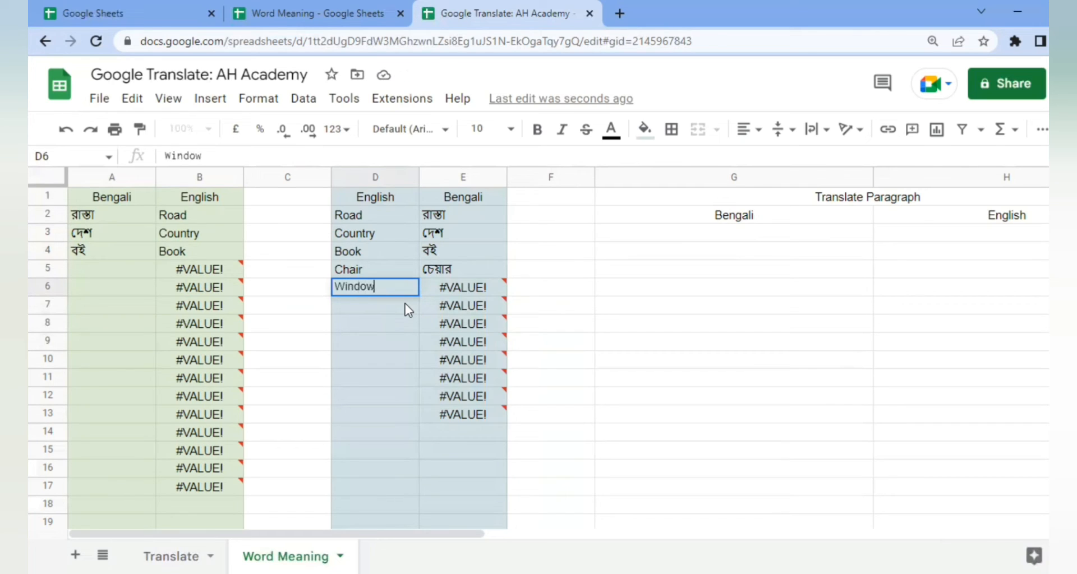
key(Return)
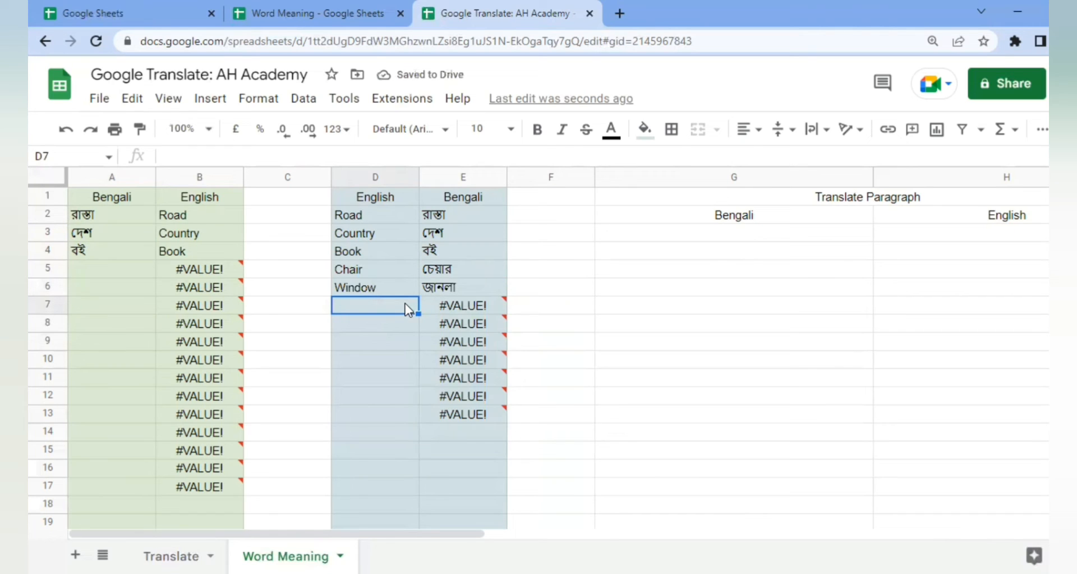
text(Door)
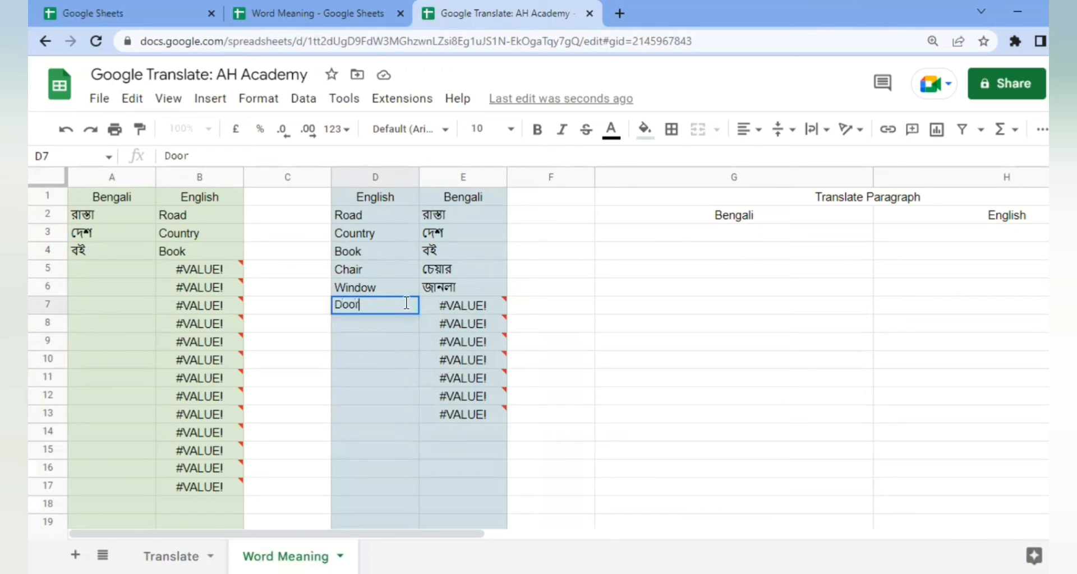
key(Return)
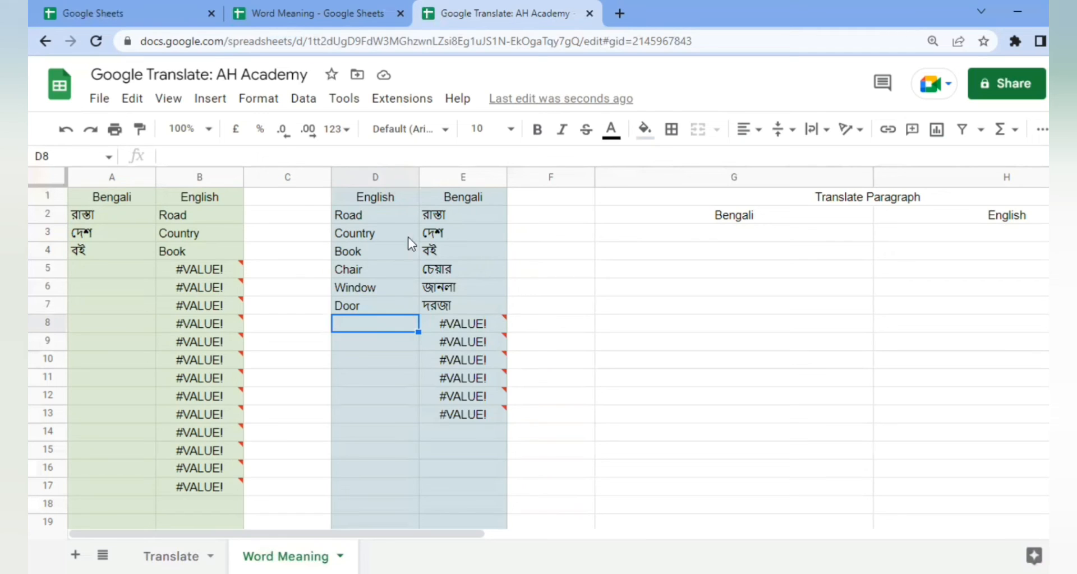
Step: Review the Bengali-to-English word pairs in A2:B4, and select G3 under the Bengali heading of Translate Paragraph
drag(113, 217, 185, 247)
click(186, 247)
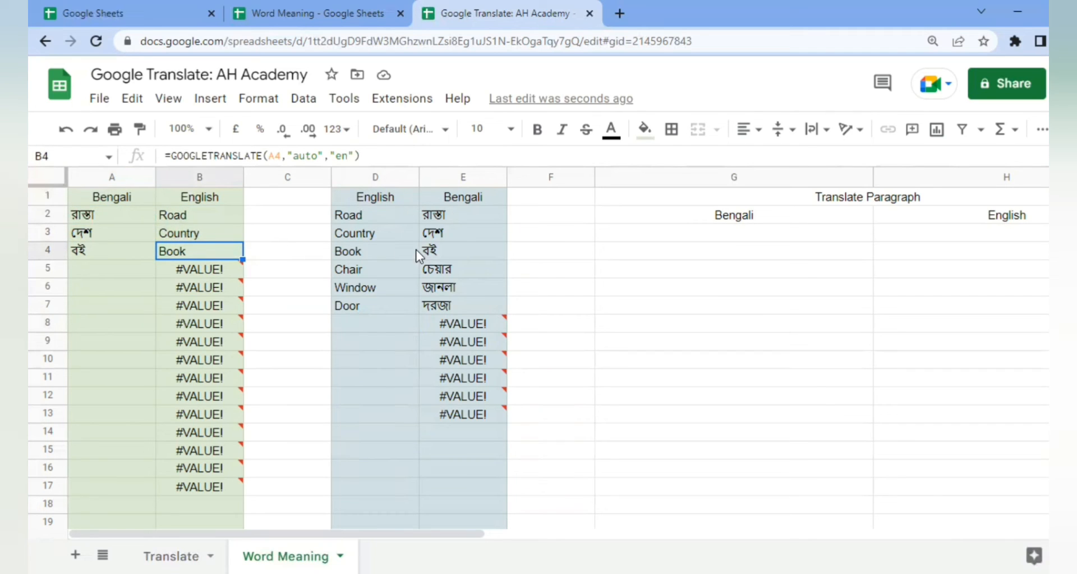
key(Right)
key(Right)
key(Right)
key(Right)
key(Right)
key(Up)
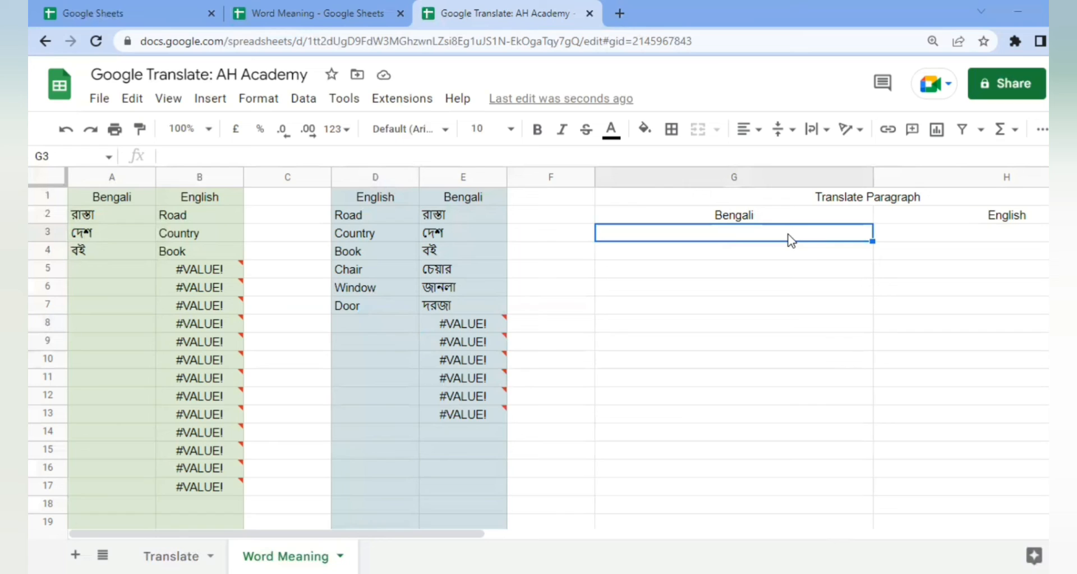
Step: Begin a Bengali paragraph in G3 with a sentence introducing the person by first name, followed by "আমি একজন শিক্ষাথ"
text(আমি নাহিদ)
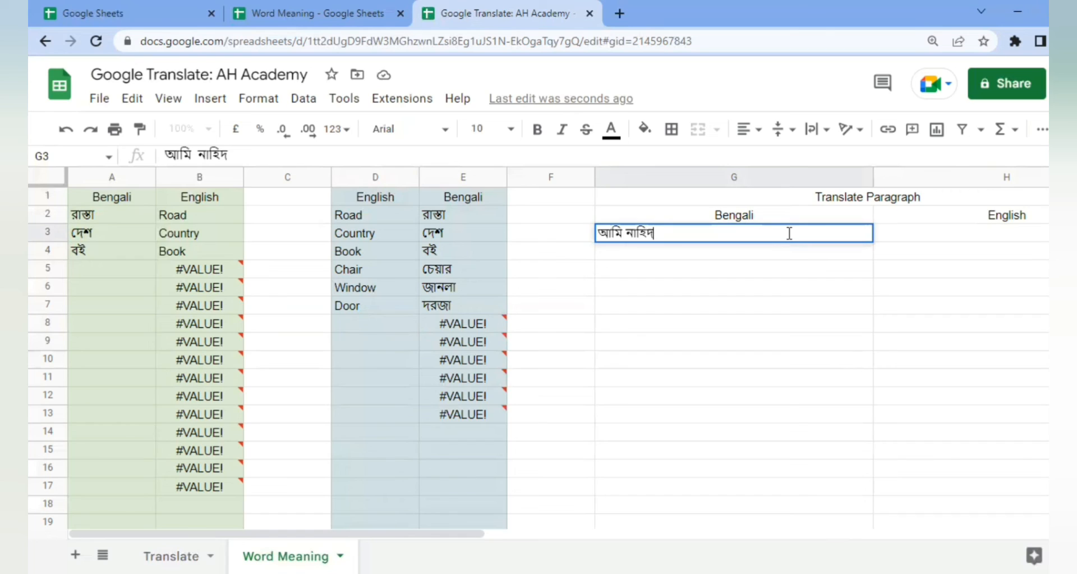
text(। আমি)
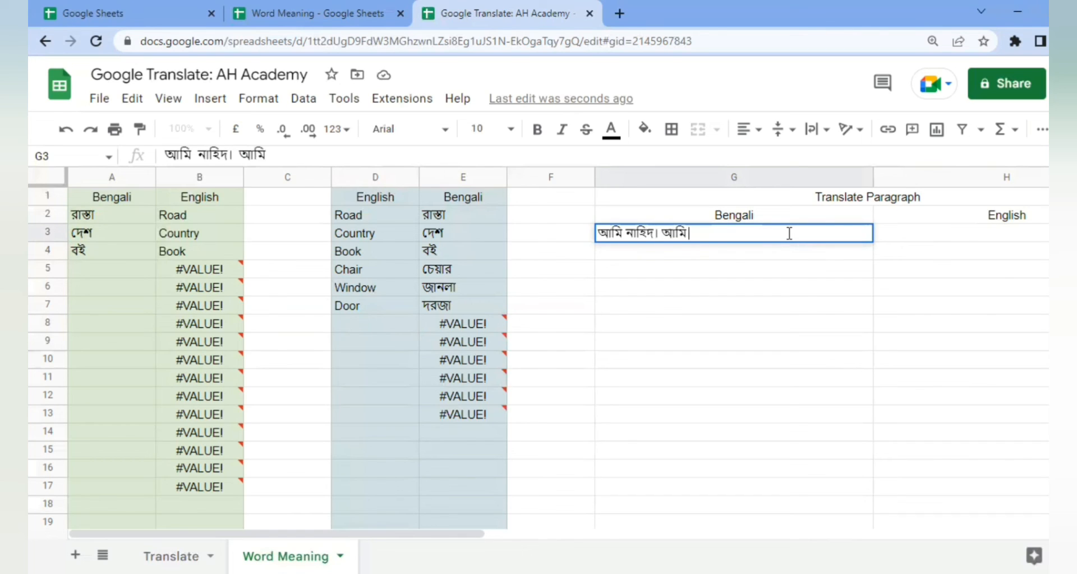
text( একজন)
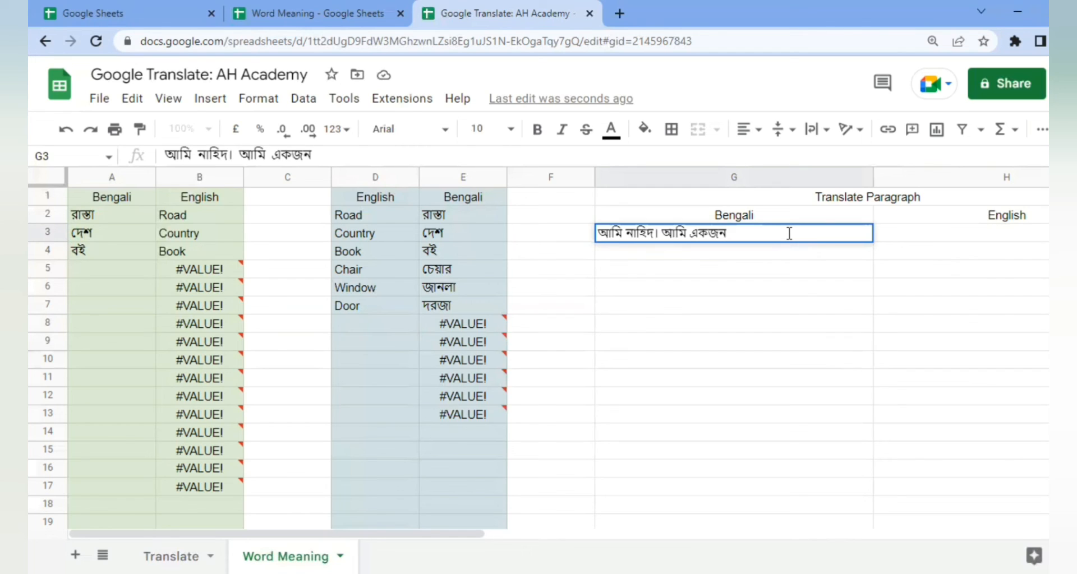
text( শিক্ষাথ)
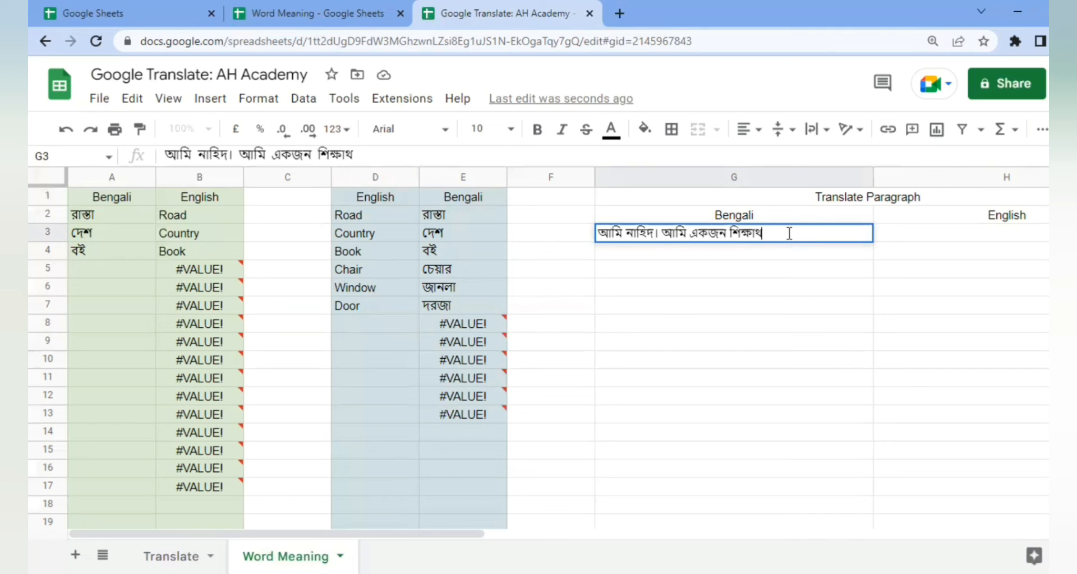
Step: Correct the last word of the Bengali text in G3 to "শিক্ষার্থী"
key(Left)
text(র্)
key(Right)
key(ctrl+z)
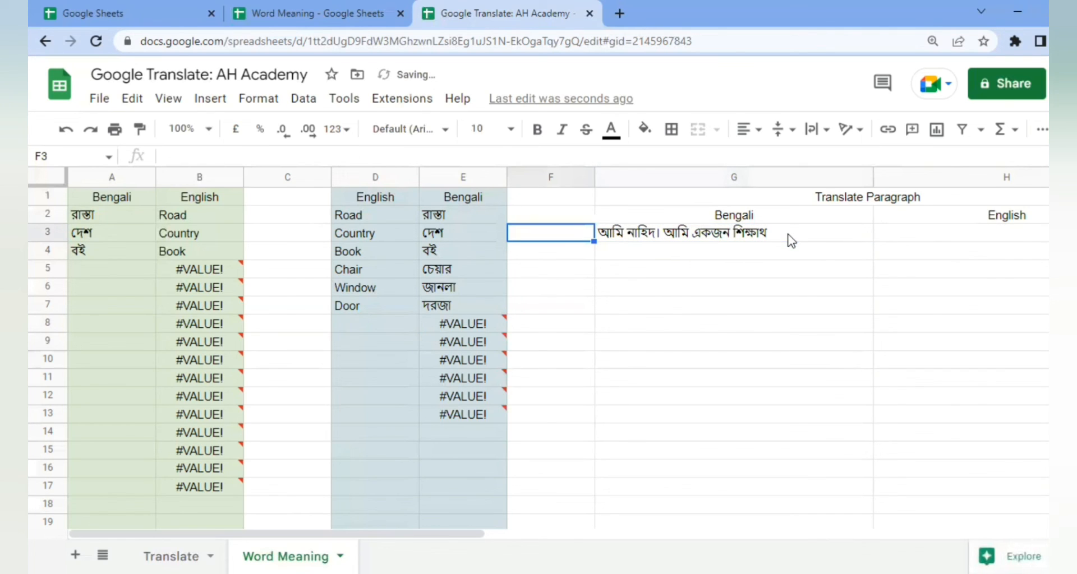
click(802, 232)
double_click(802, 232)
key(Left)
text(র্)
key(Right)
text(ী)
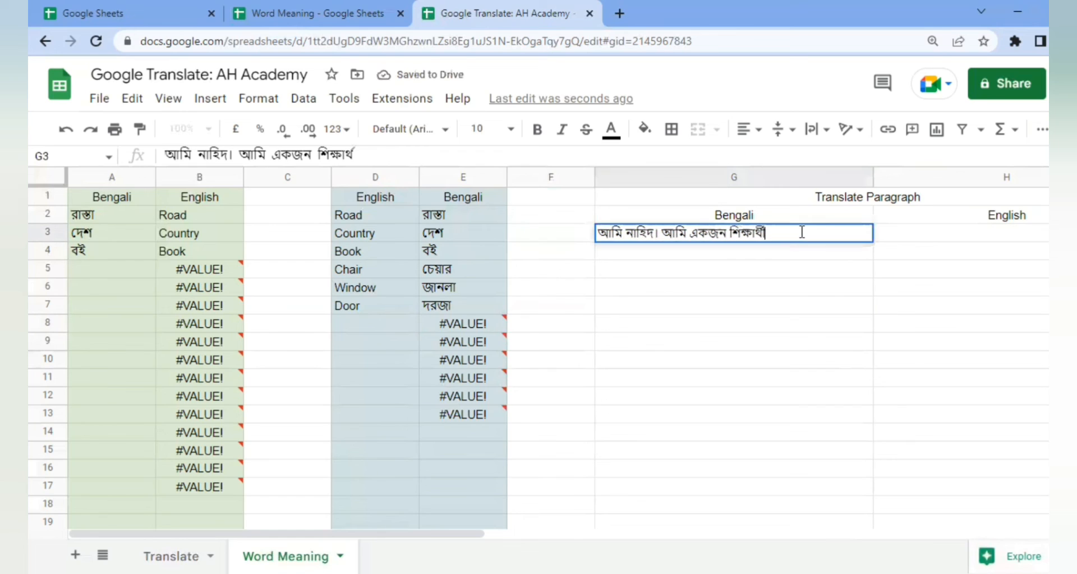
Step: Finish the Bengali paragraph in G3 with the sentence "আমি সিলেটে বসবাস করি।"
text(। আমি)
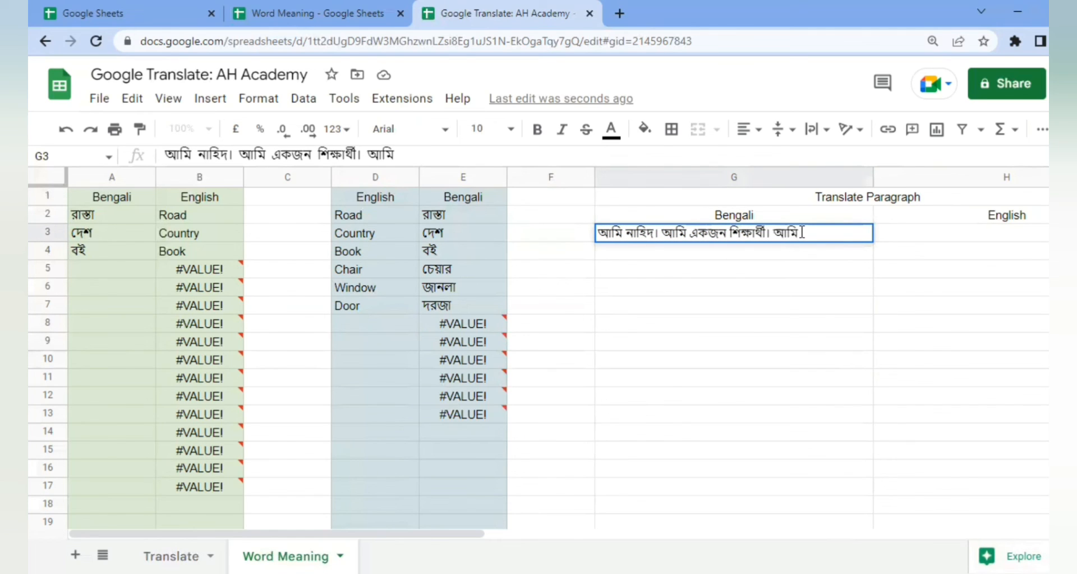
text( সিরে)
key(BackSpace)
key(BackSpace)
text(লেটে)
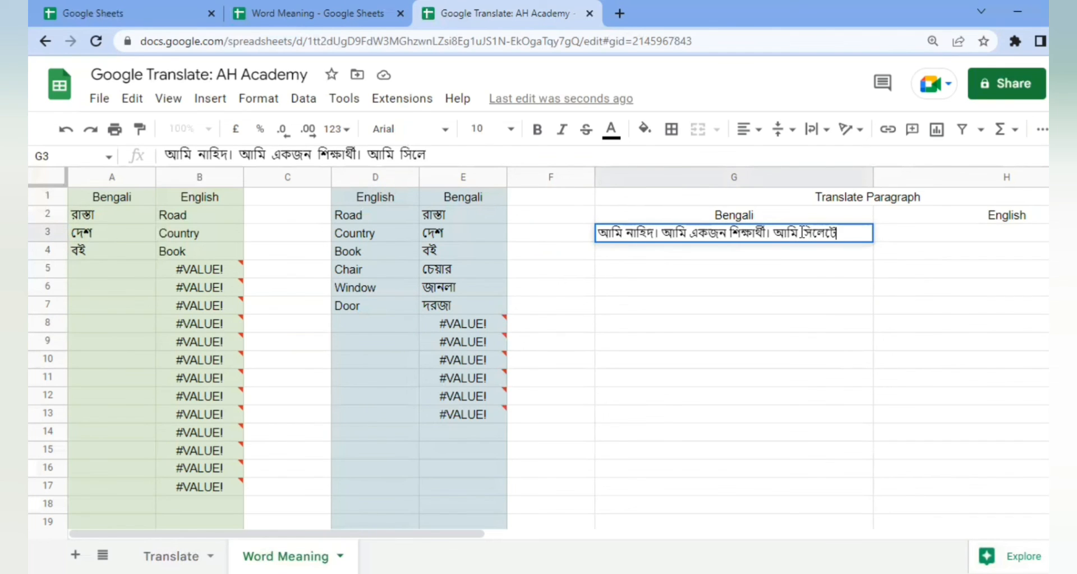
text( বসবাস করি)
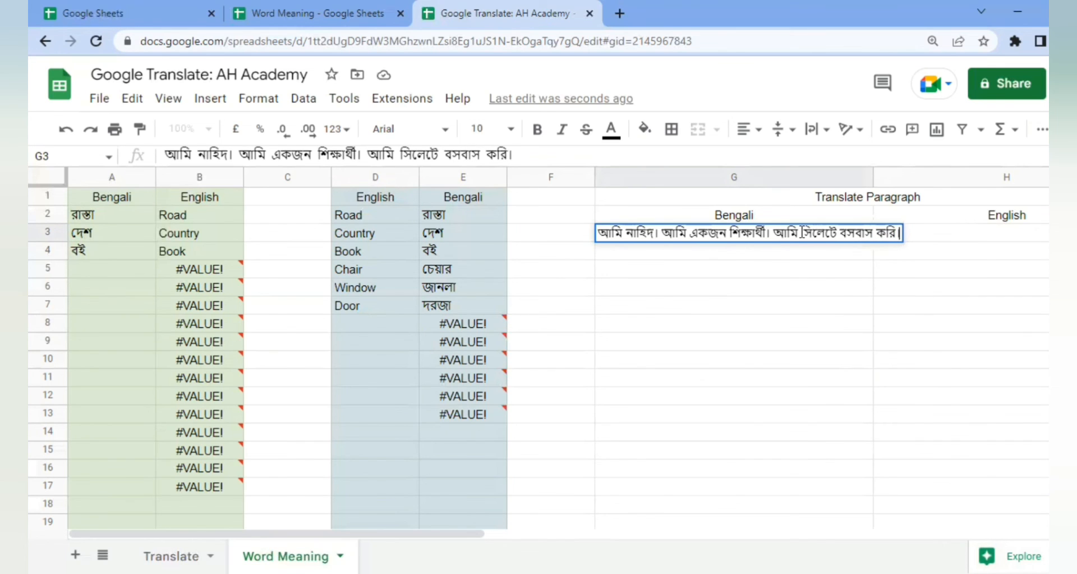
text(।)
key(Return)
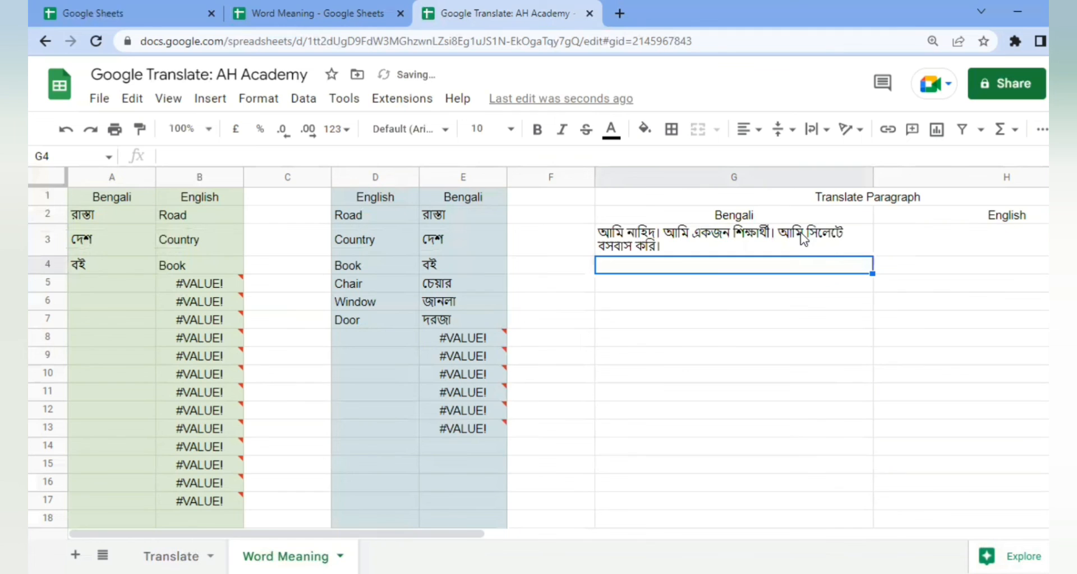
Step: Select H3 under the English heading of Translate Paragraph
click(891, 245)
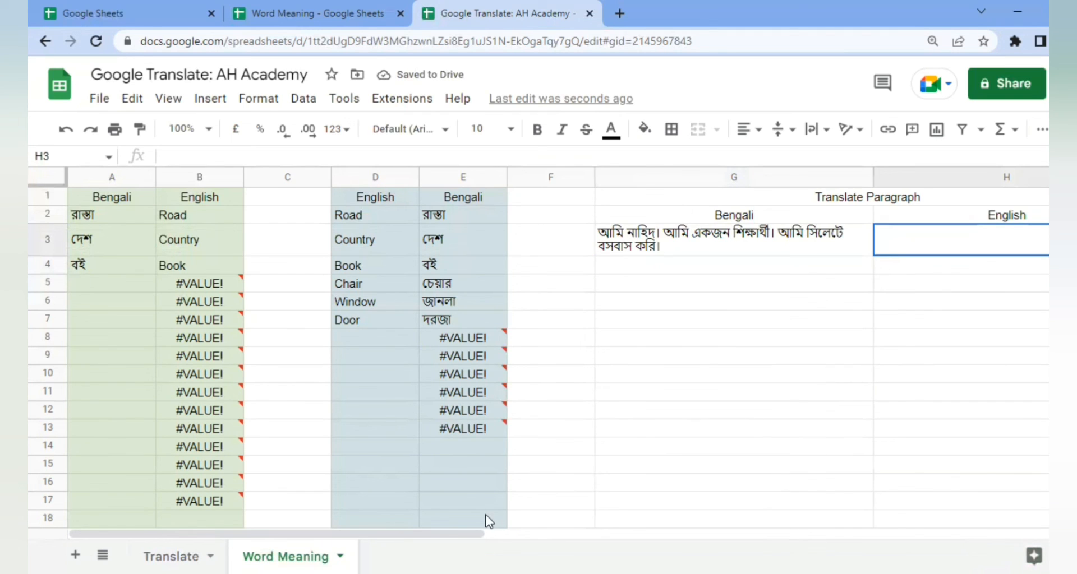
drag(478, 537, 588, 535)
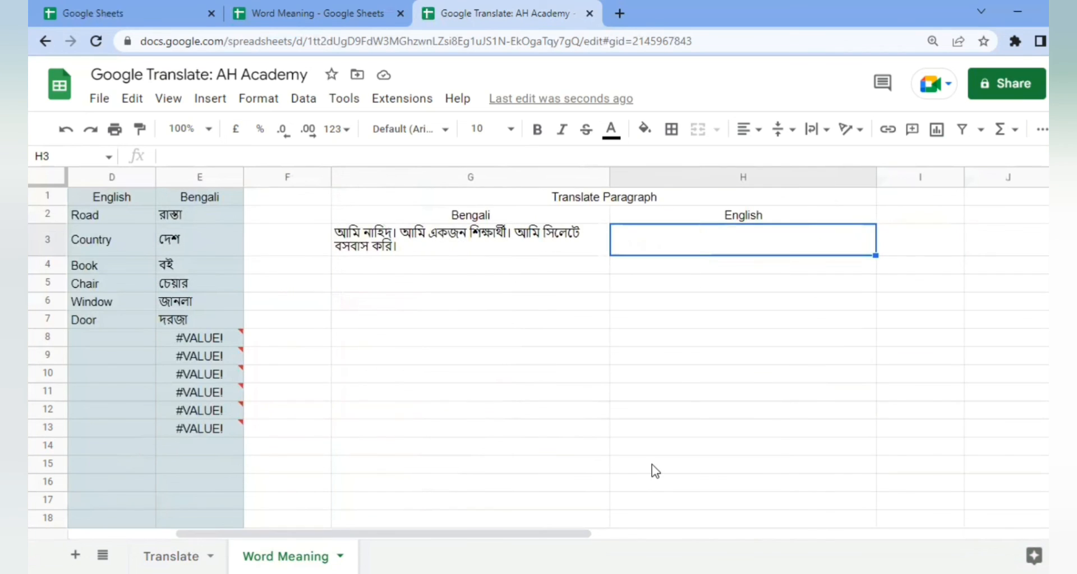
text(=)
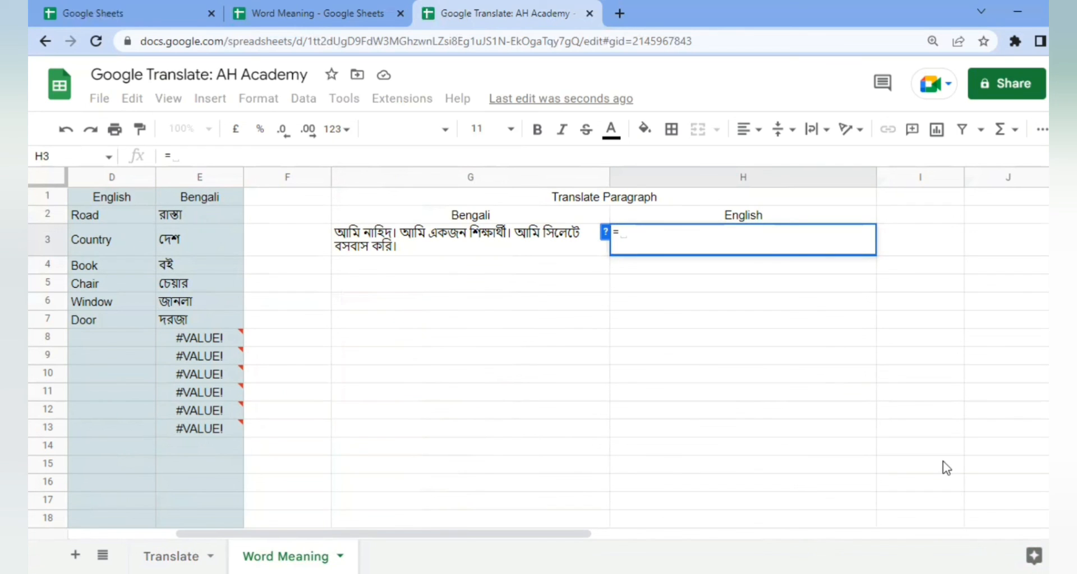
key(Down)
key(Down)
key(ctrl+a)
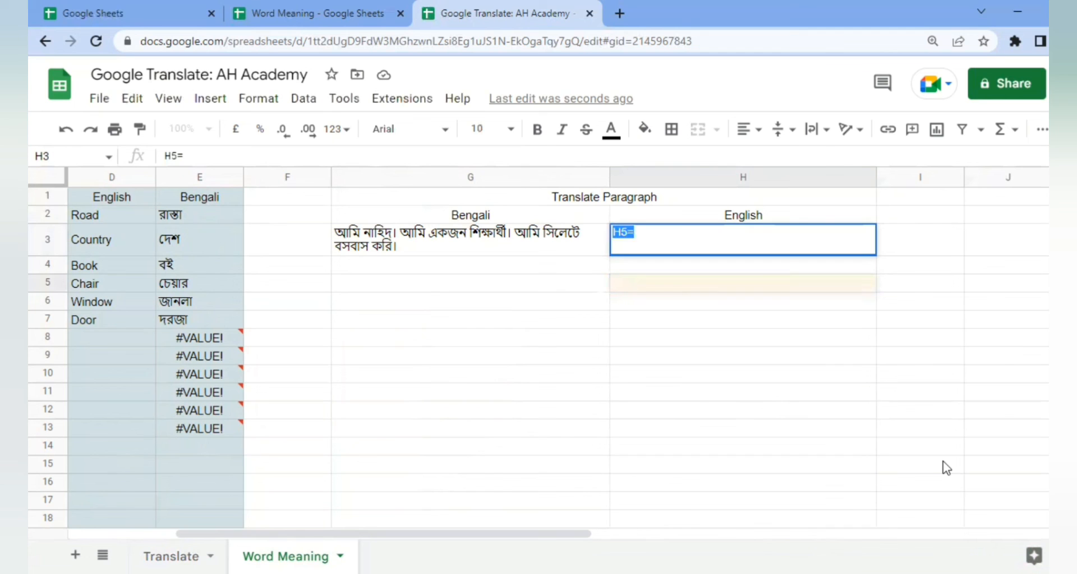
key(BackSpace)
Step: Enter the formula =GOOGLETRANSLATE(G3,"auto","en") in H3 to translate the Bengali paragraph into English
text(=Goo)
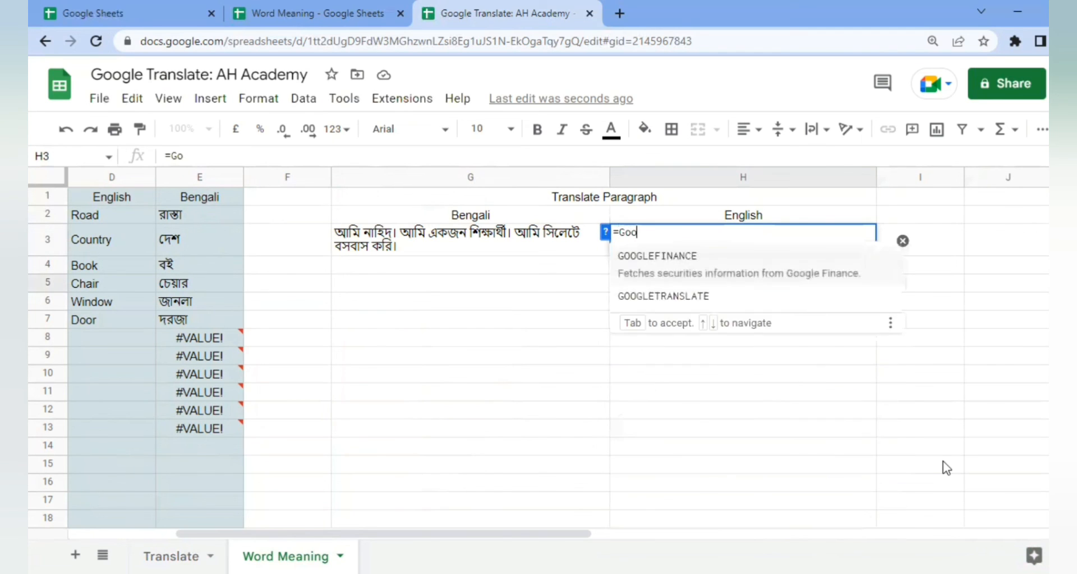
text(gleT)
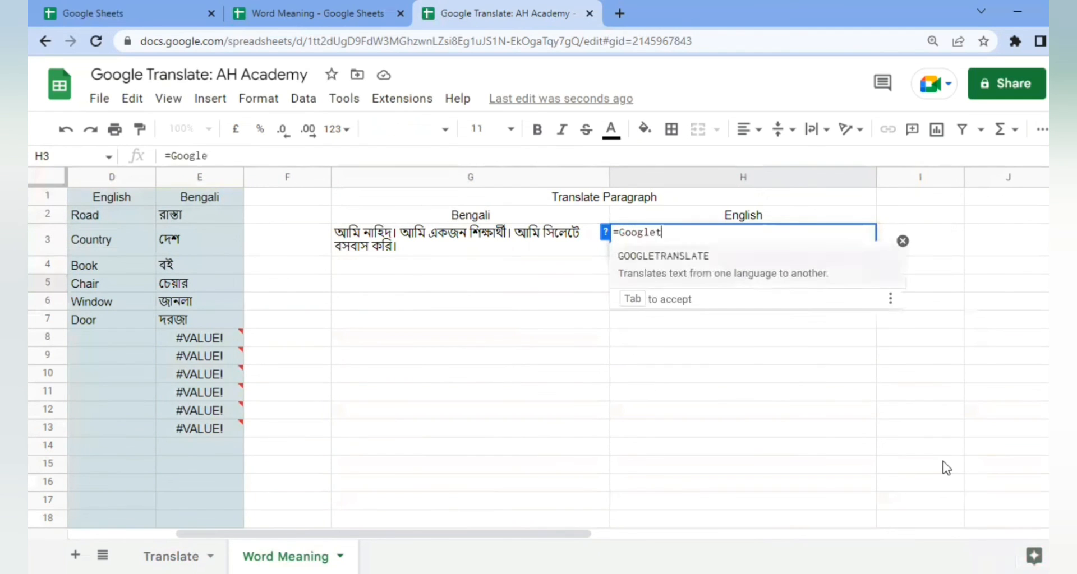
key(Tab)
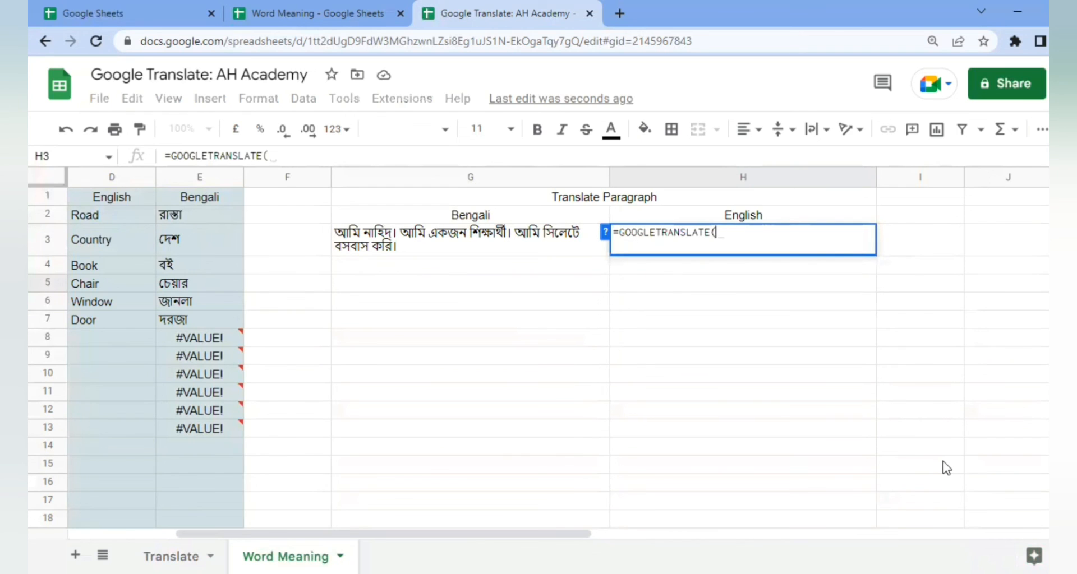
key(Left)
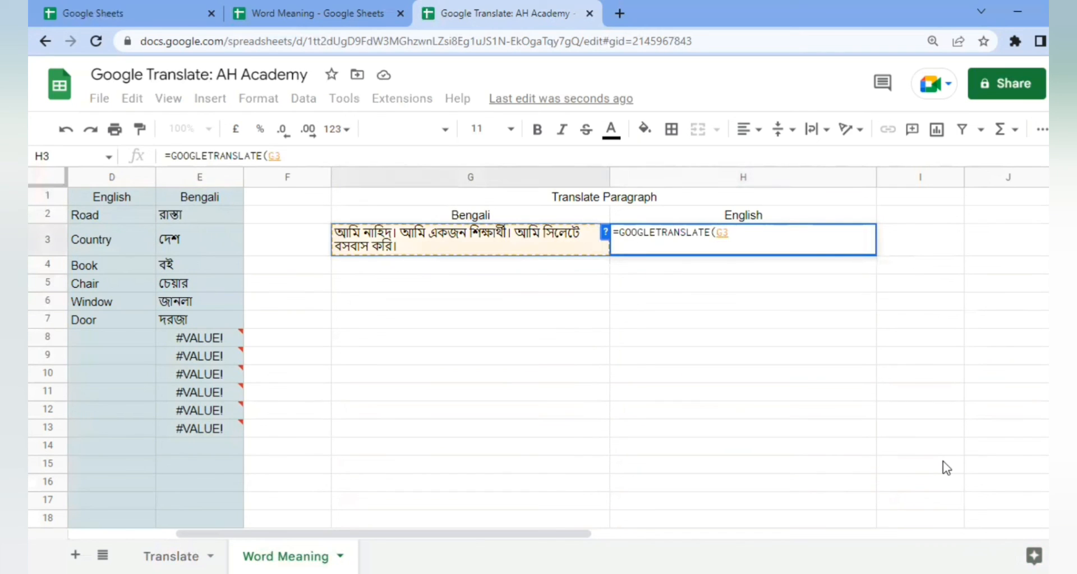
text(,")
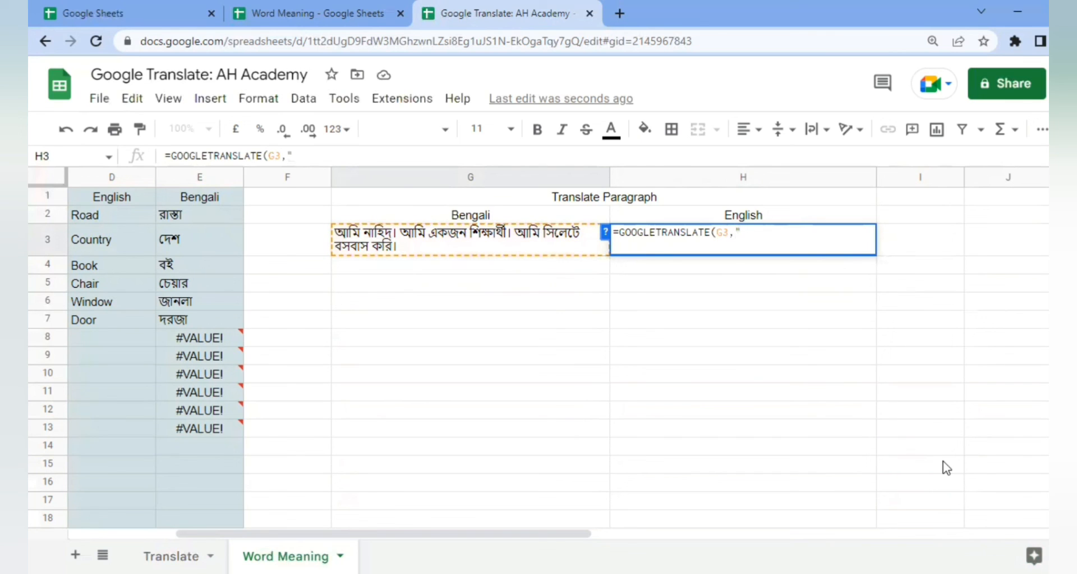
text(auto",)
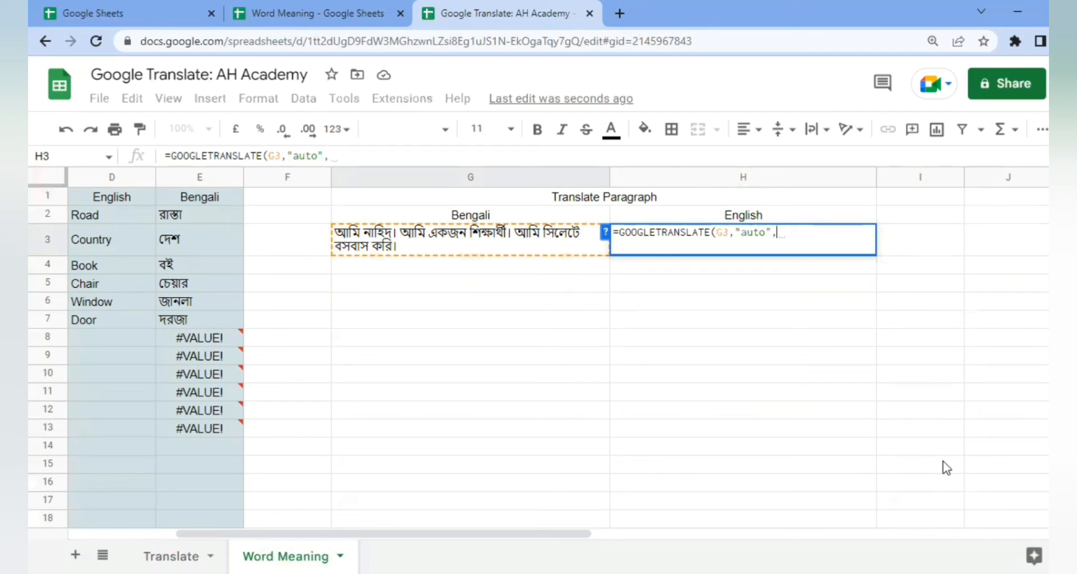
text(")
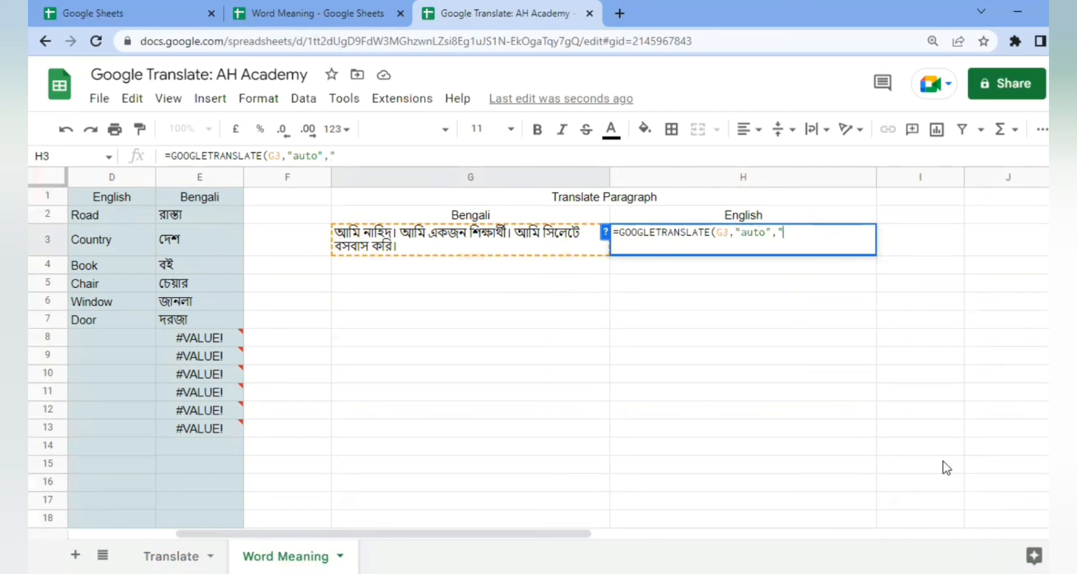
text(en"))
key(Return)
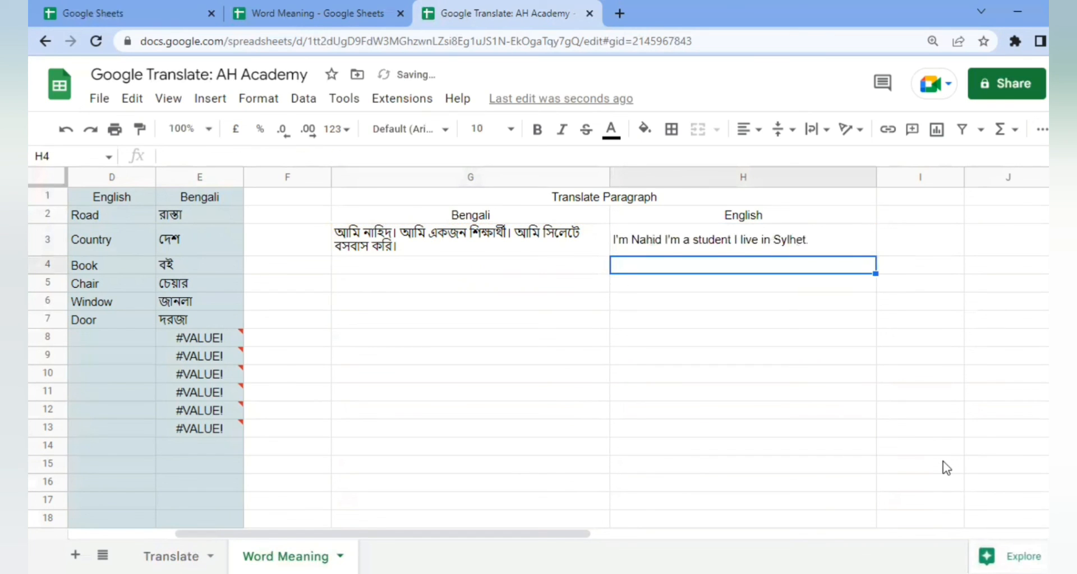
Step: Review the translation formula in H3 and its English result, and look over the word columns again
key(Up)
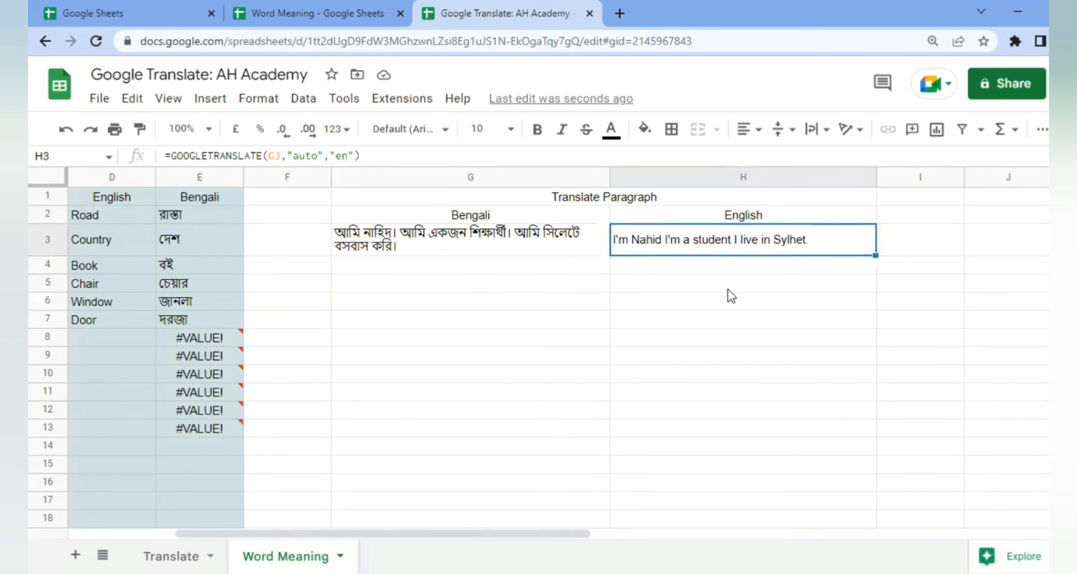
click(688, 398)
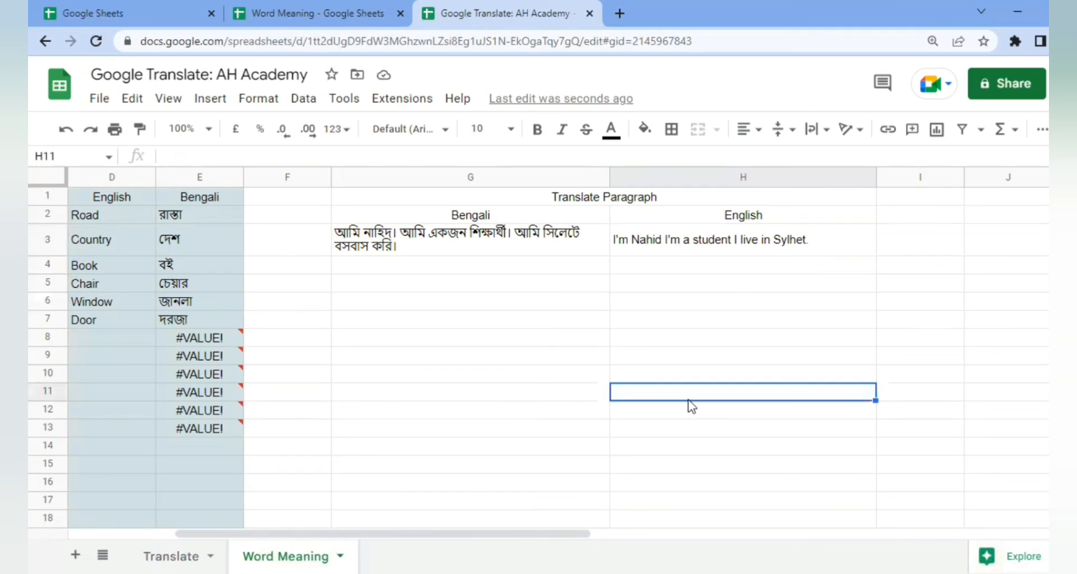
click(535, 435)
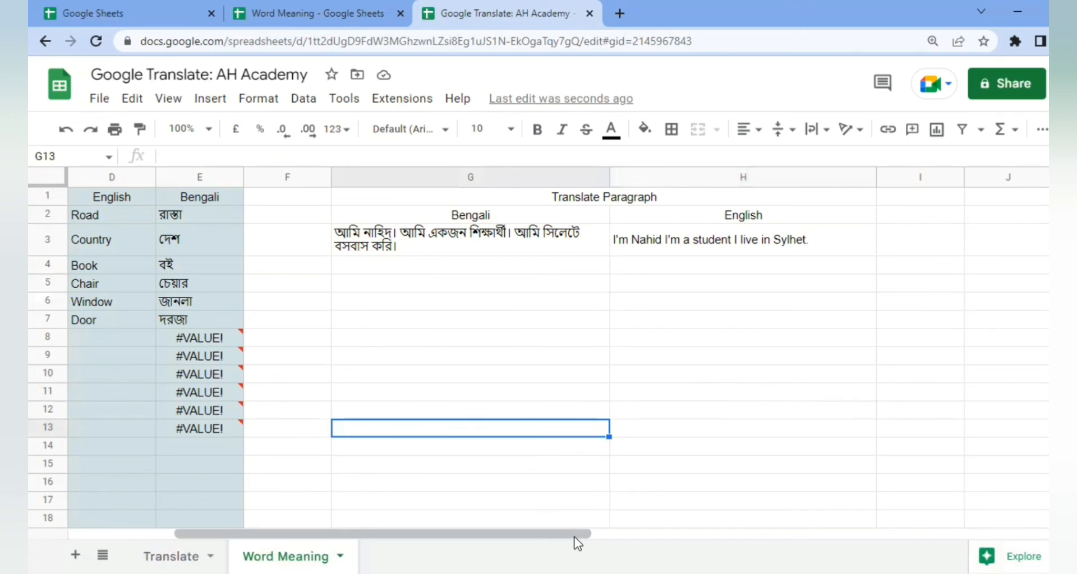
drag(576, 534, 389, 524)
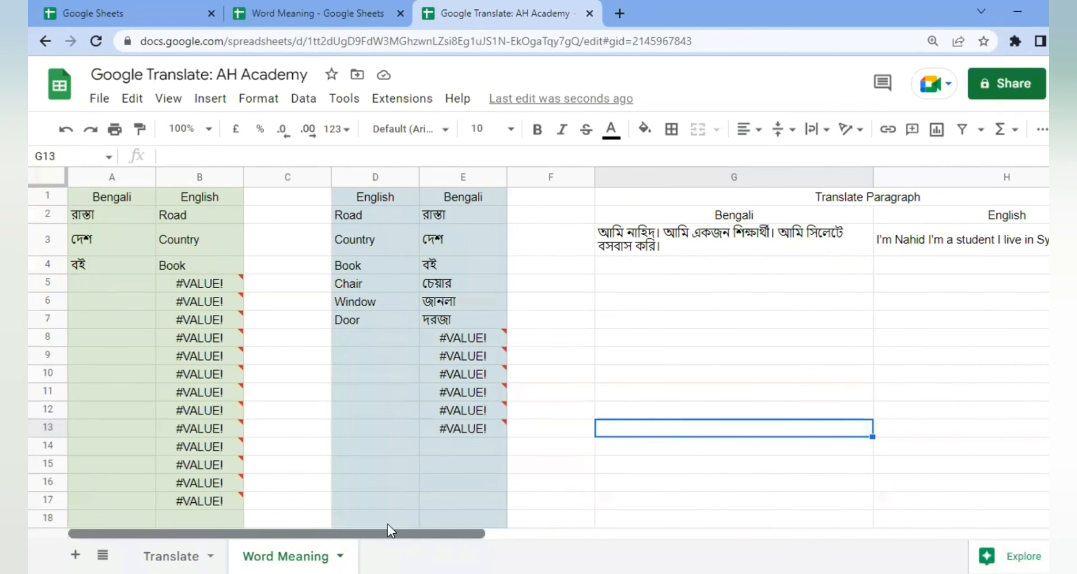